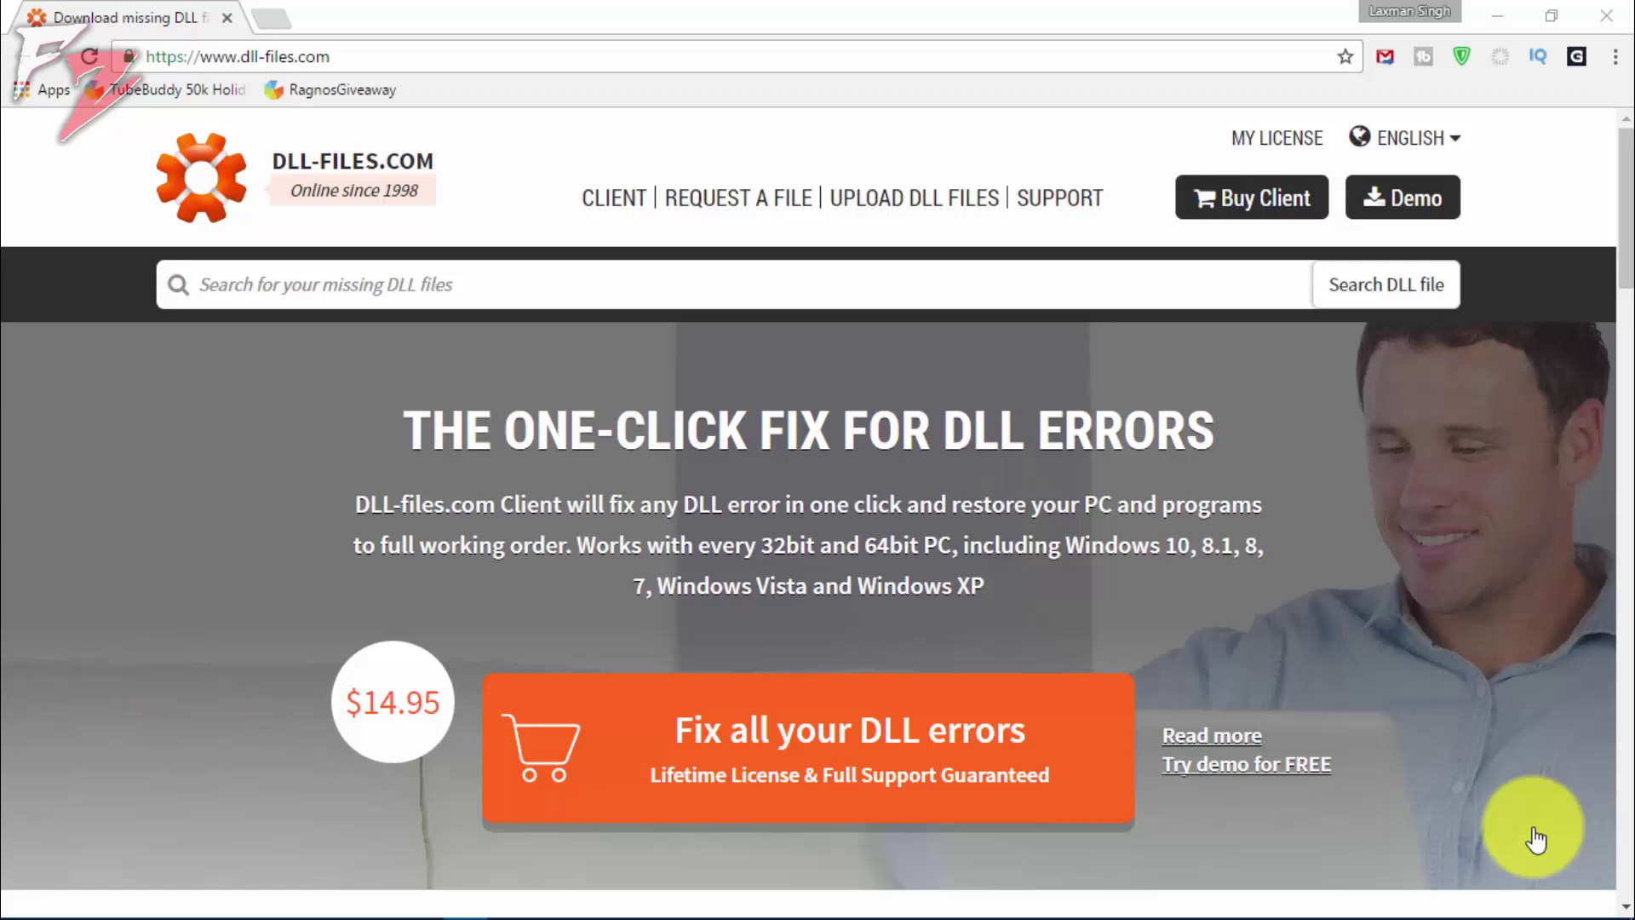
- Tuck the screen recorder's controls away and bring the dll-files.com page back
click(1497, 15)
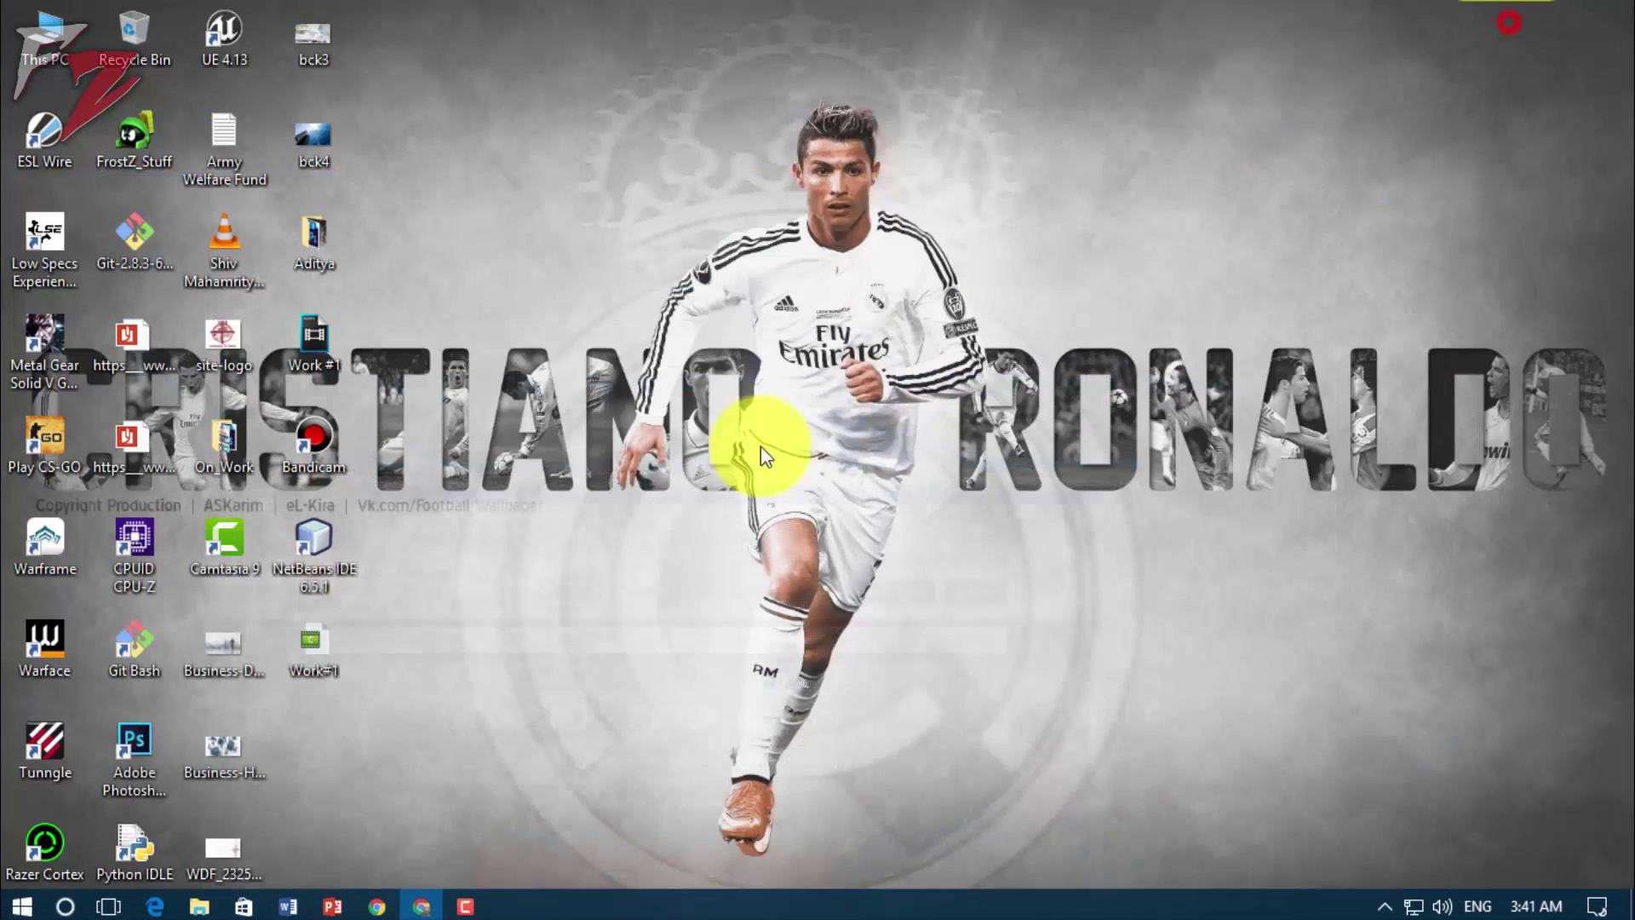
click(468, 904)
click(421, 902)
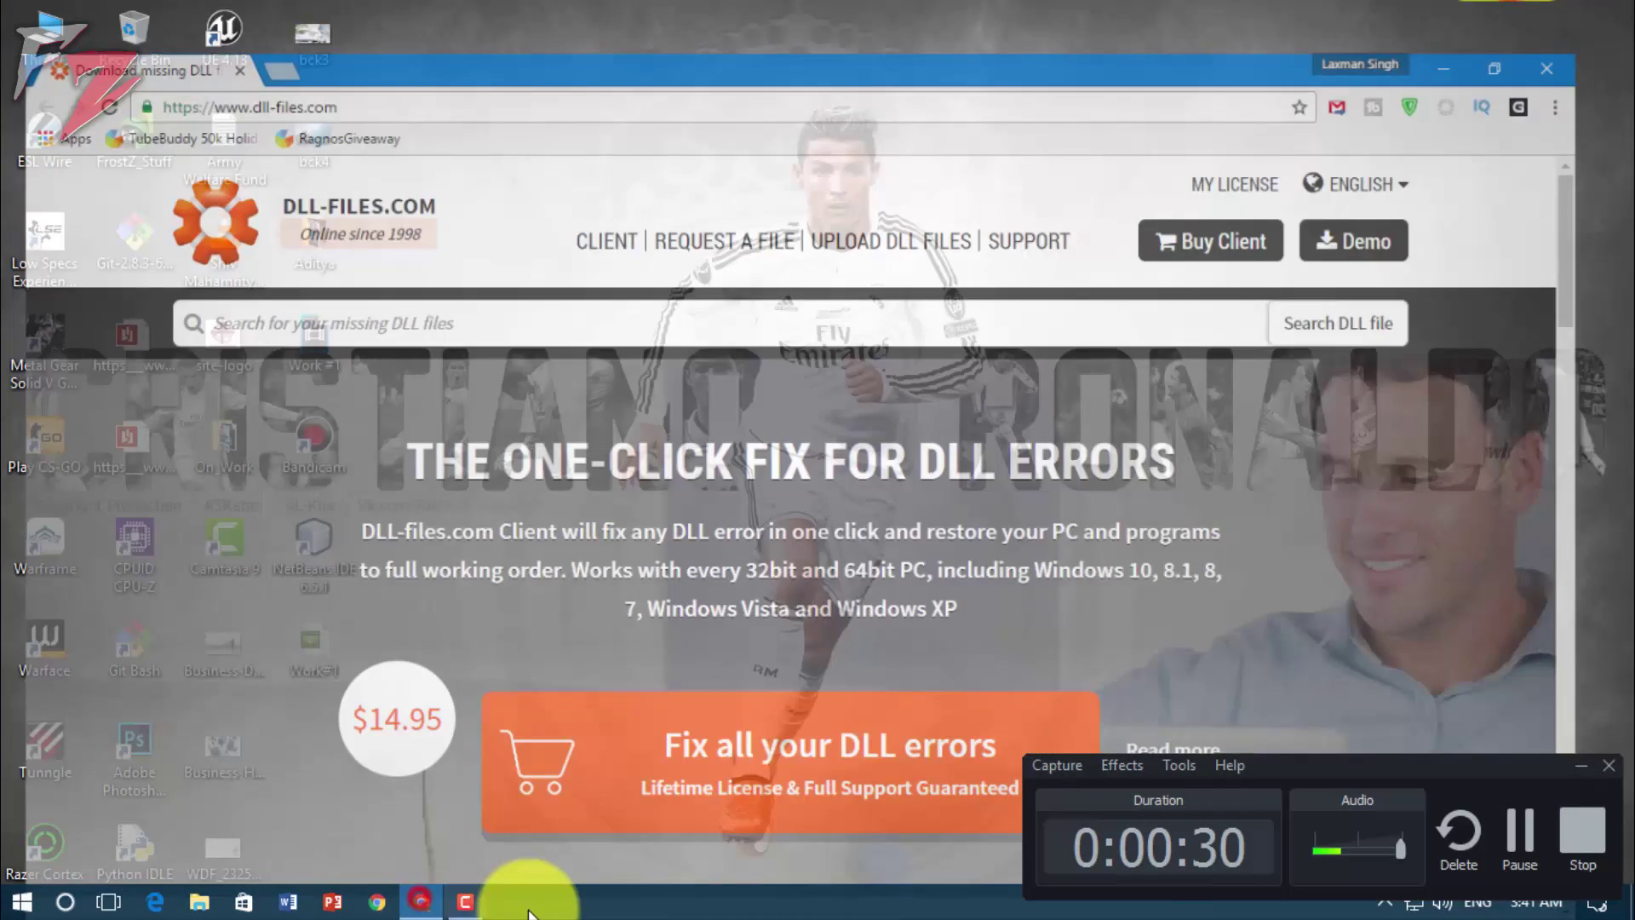
click(1582, 765)
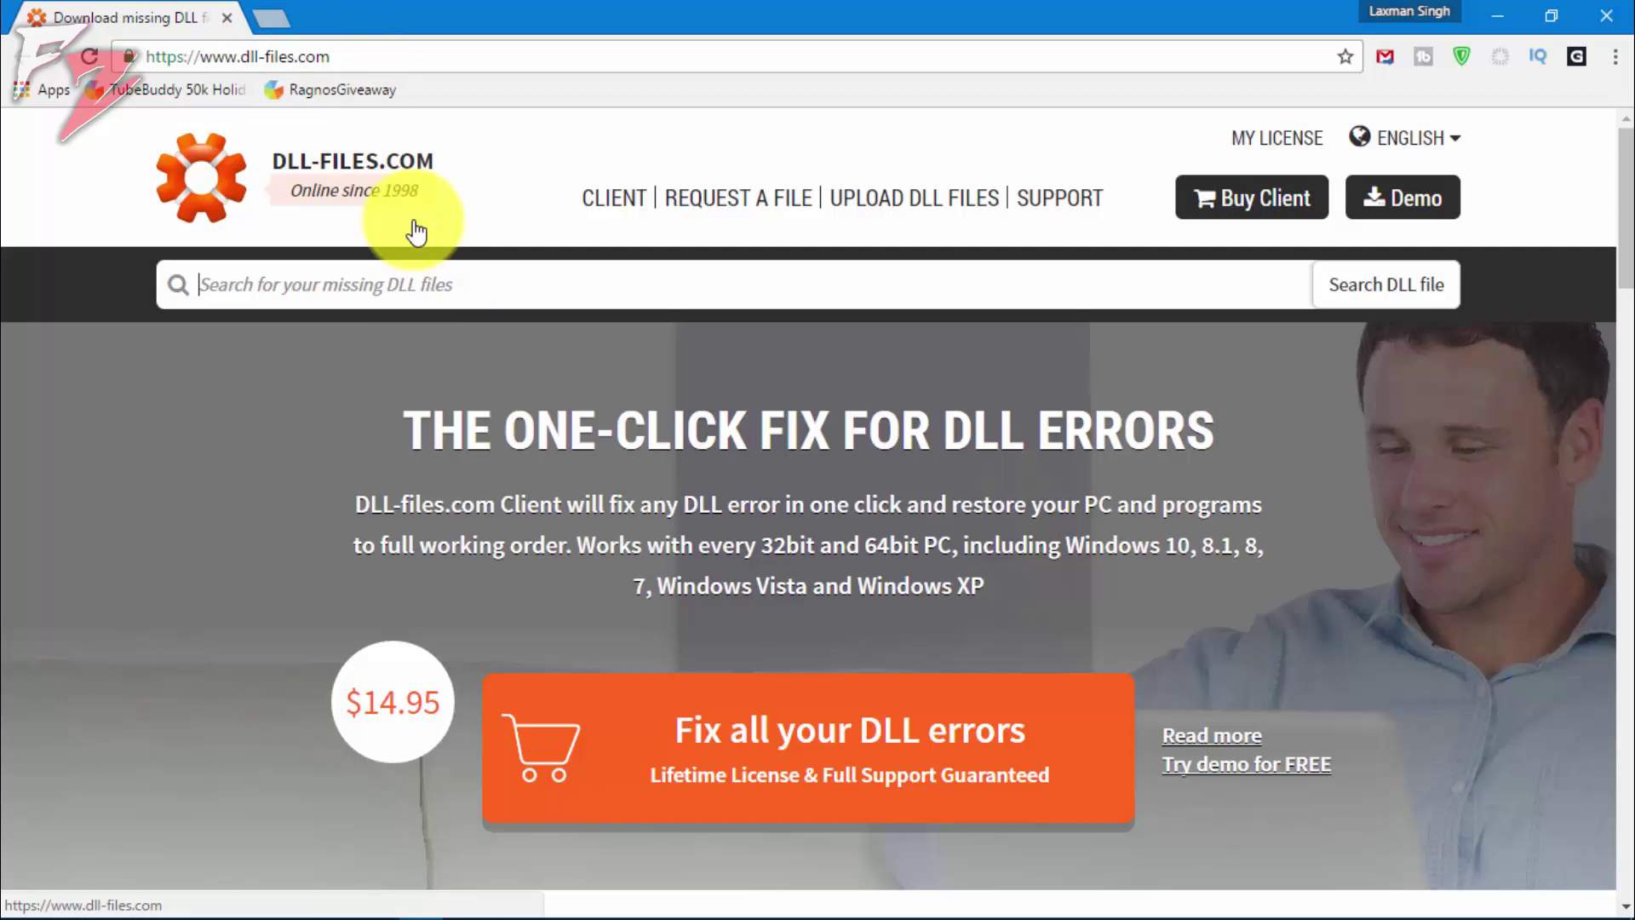
- Search DLL-files.com for isdone.dll and open its file page
click(417, 292)
text(is)
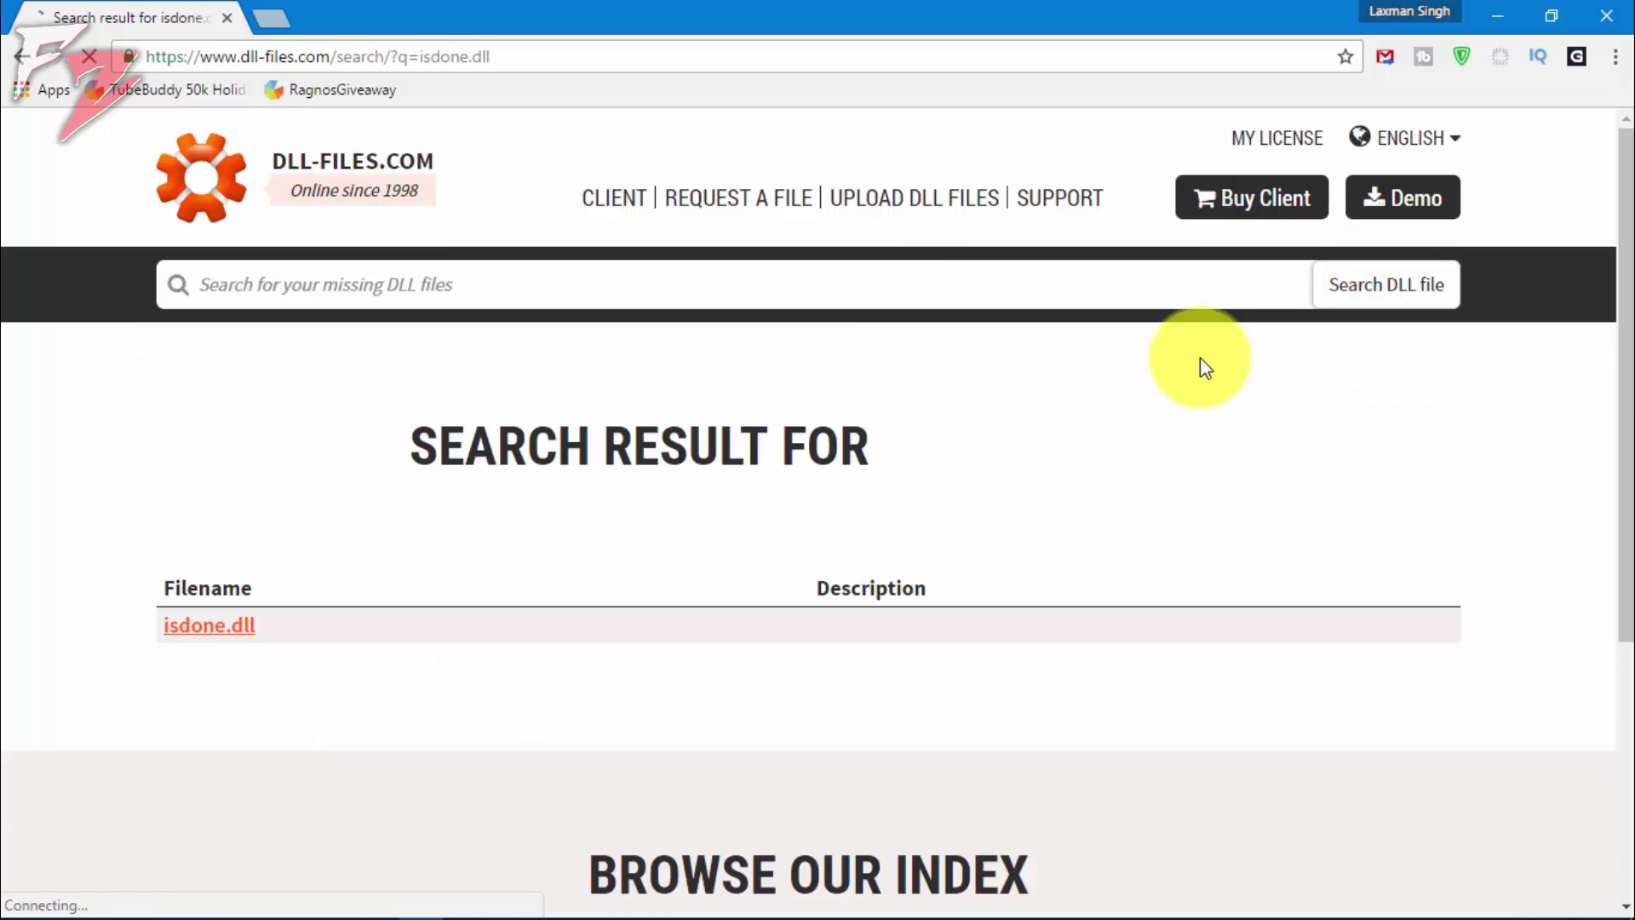
scroll(514, 483, down, 1)
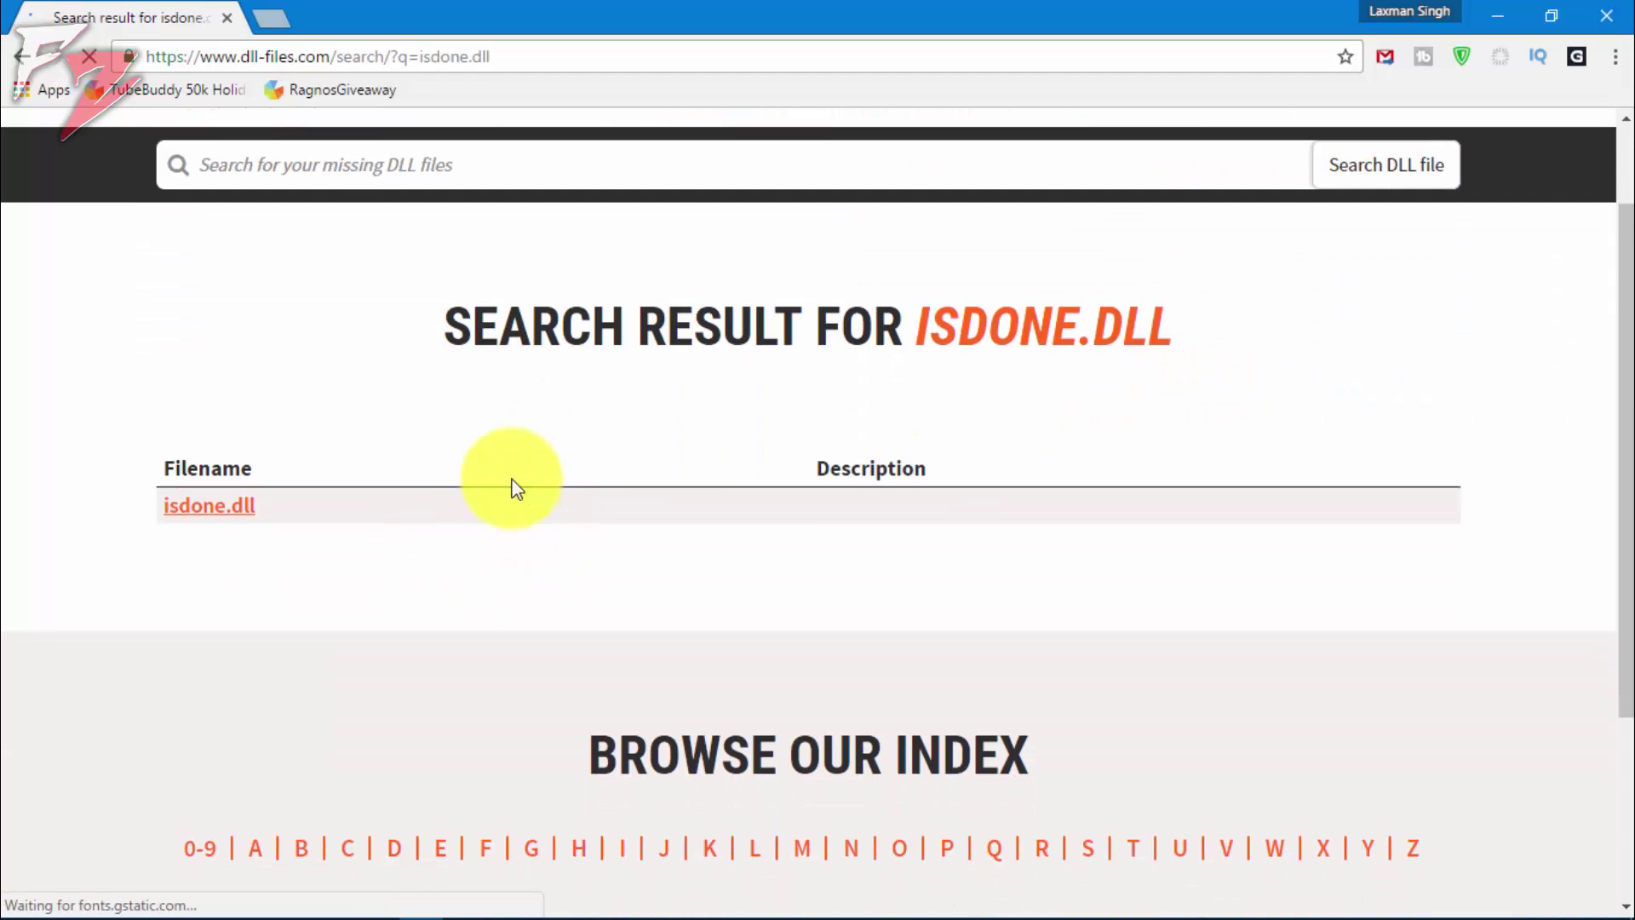
click(215, 510)
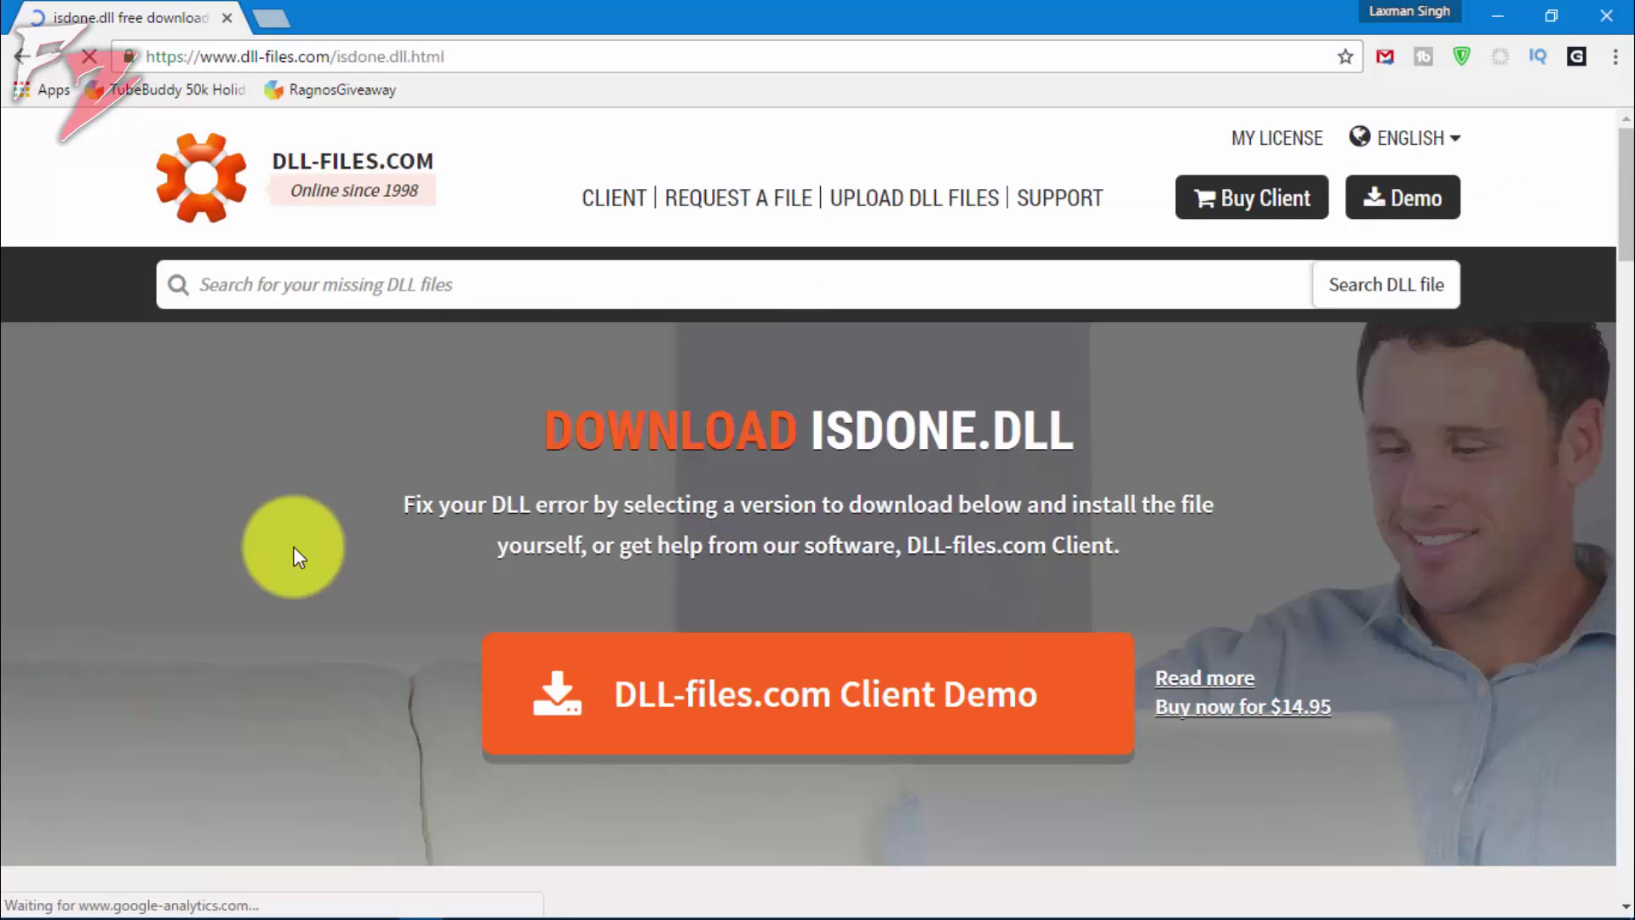
- In the isdone.dll versions table, compare 0.5.0.0 and 0.6.0.0 and start the 0.6.0.0 download
scroll(682, 570, down, 6)
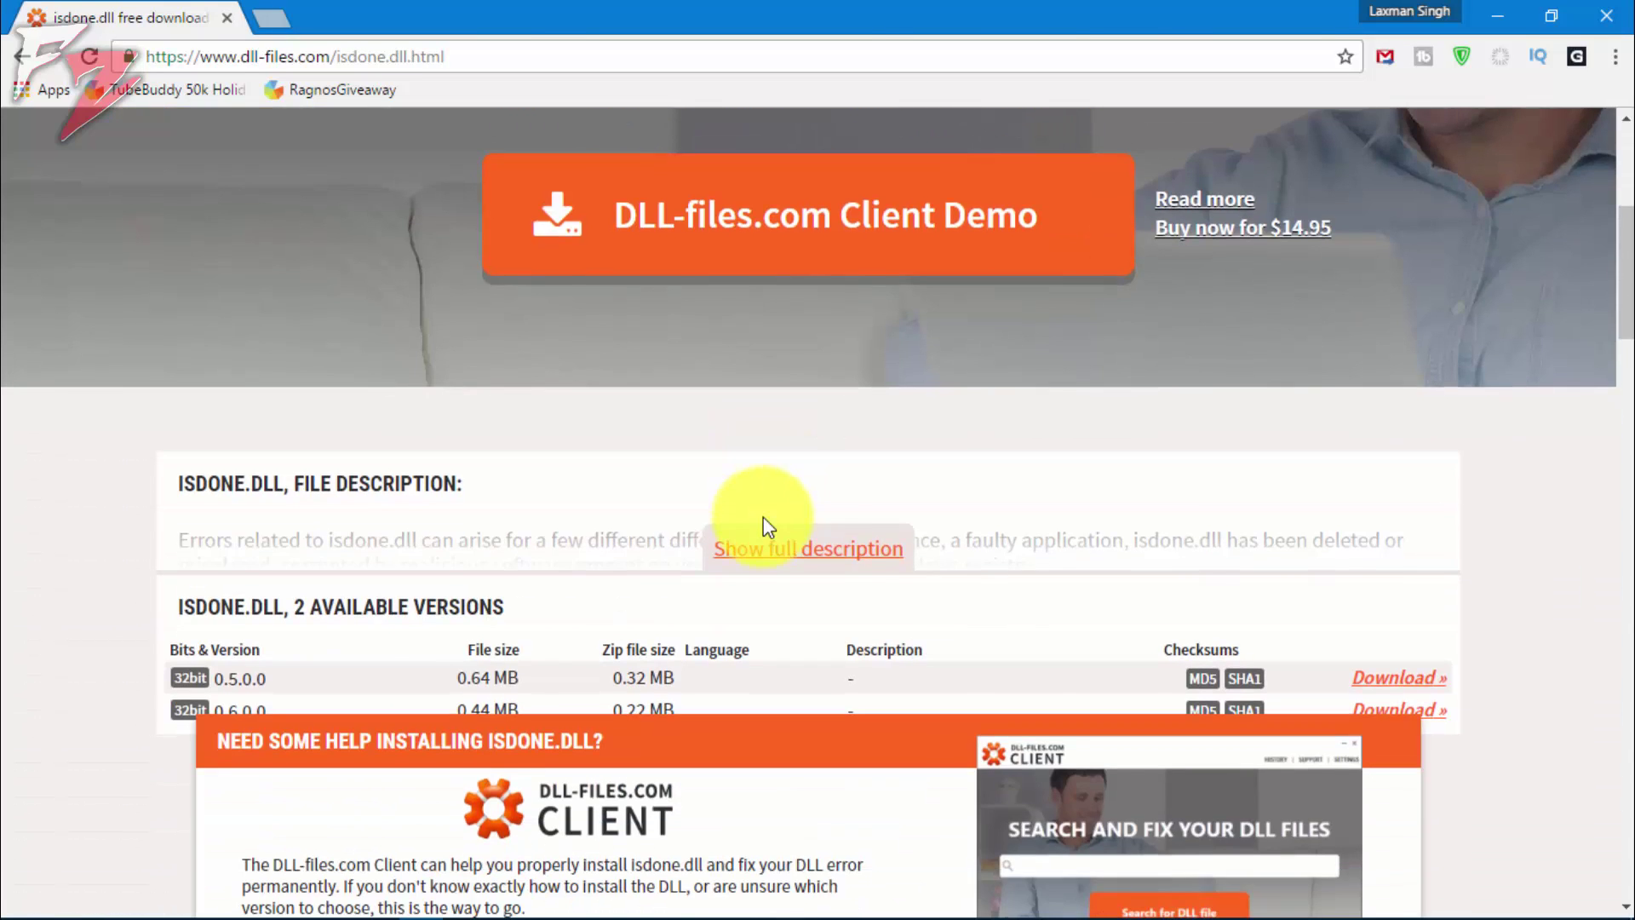
scroll(809, 580, down, 3)
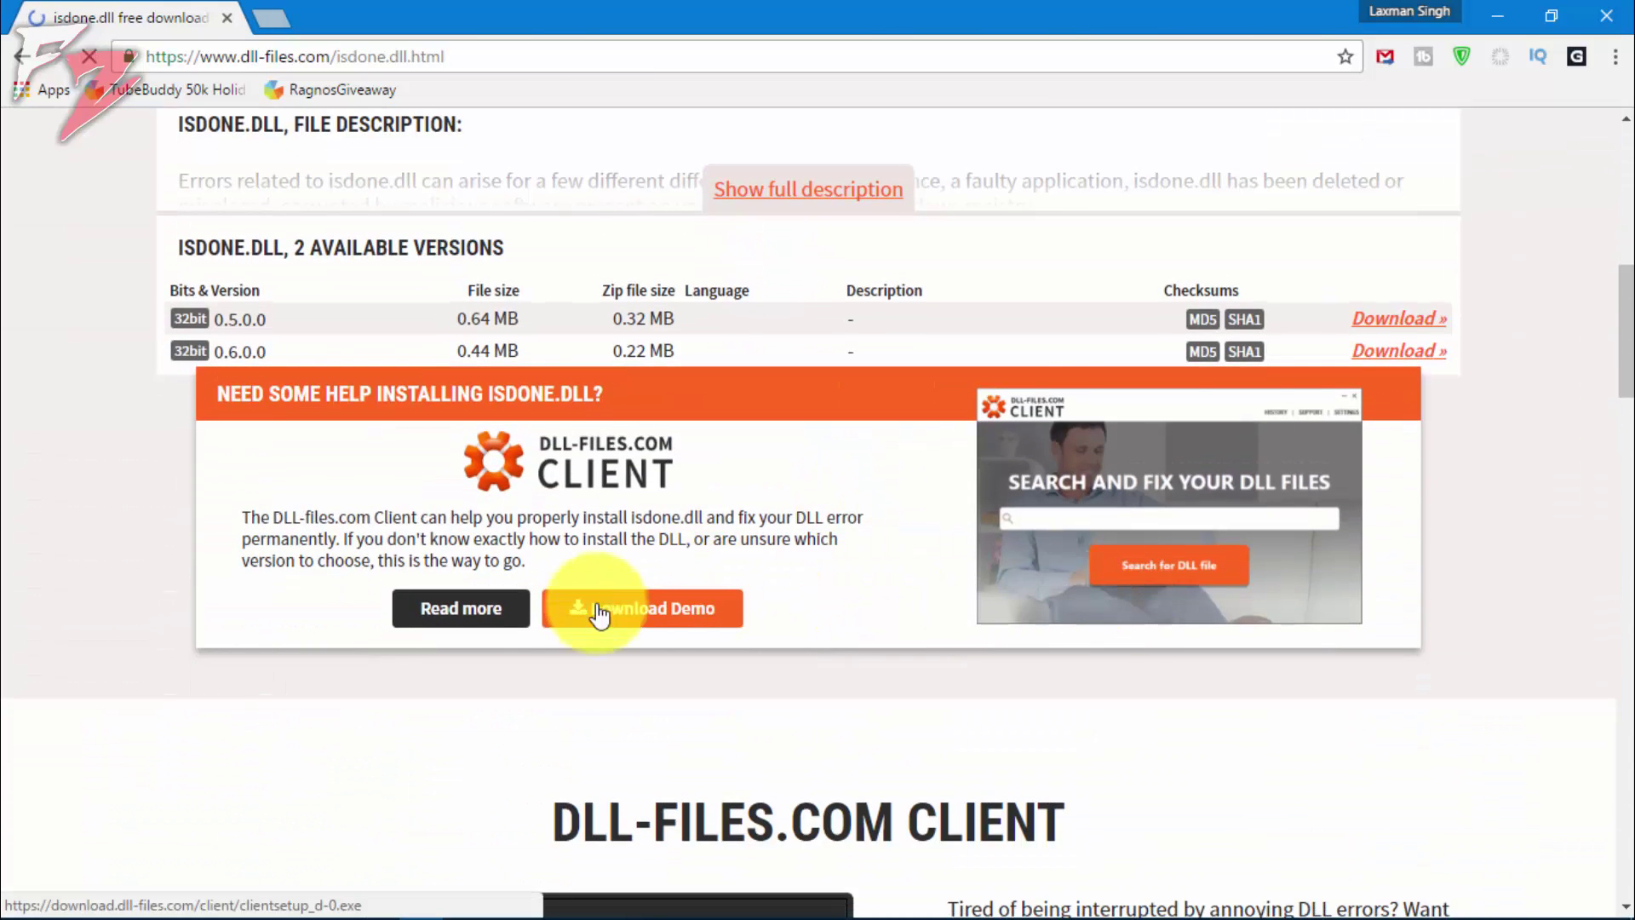
click(515, 620)
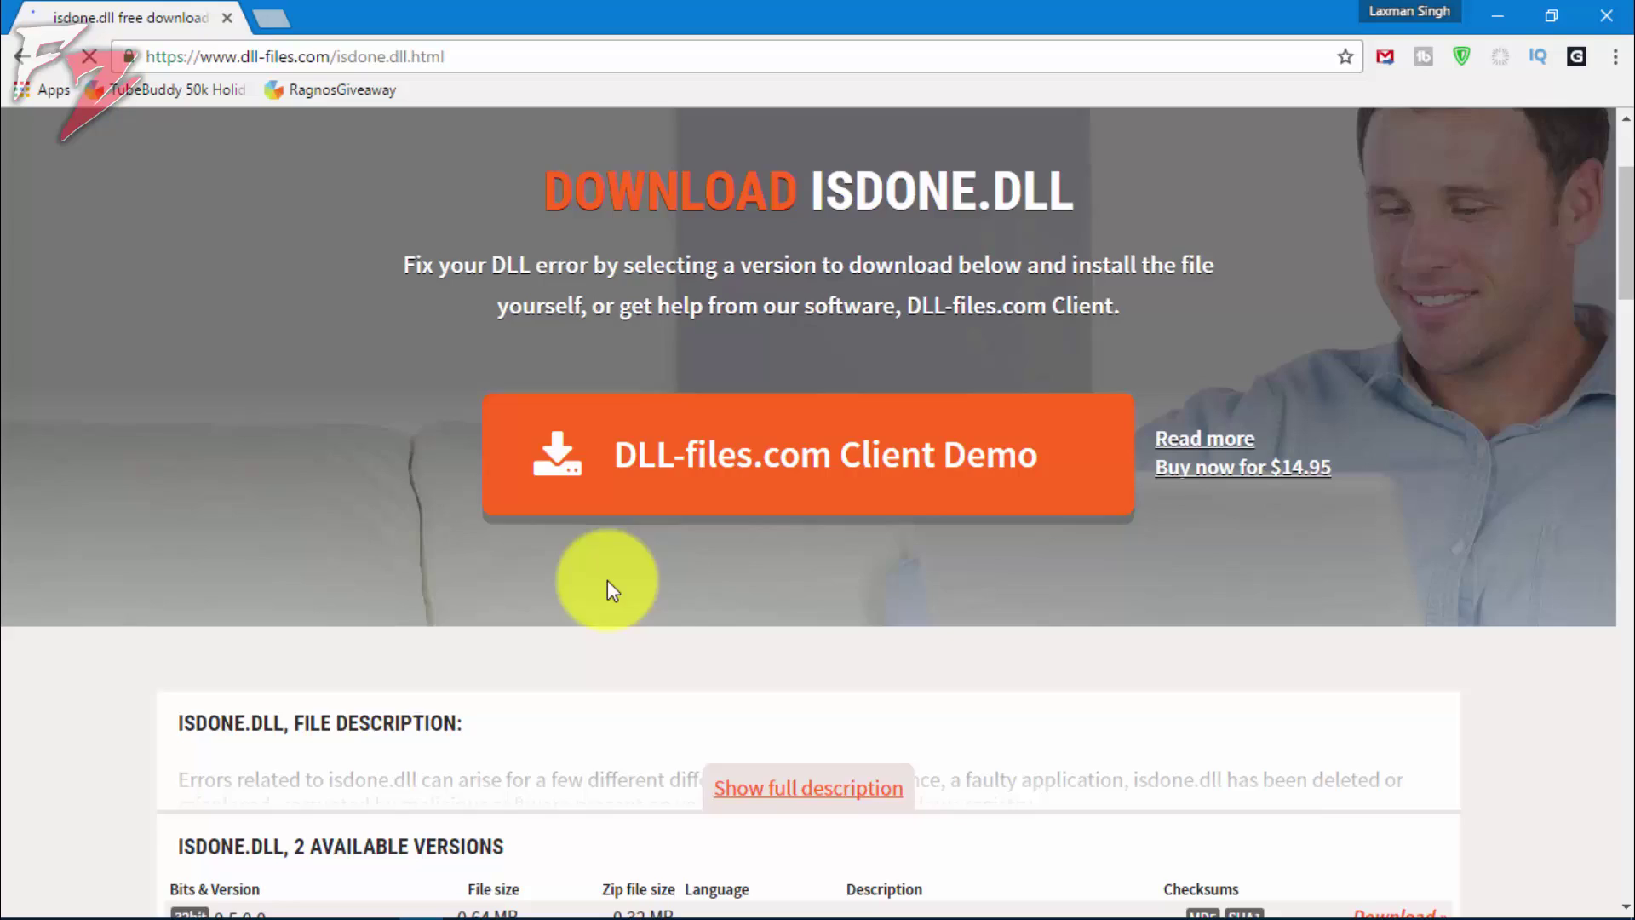
scroll(607, 580, down, 3)
scroll(553, 648, up, 4)
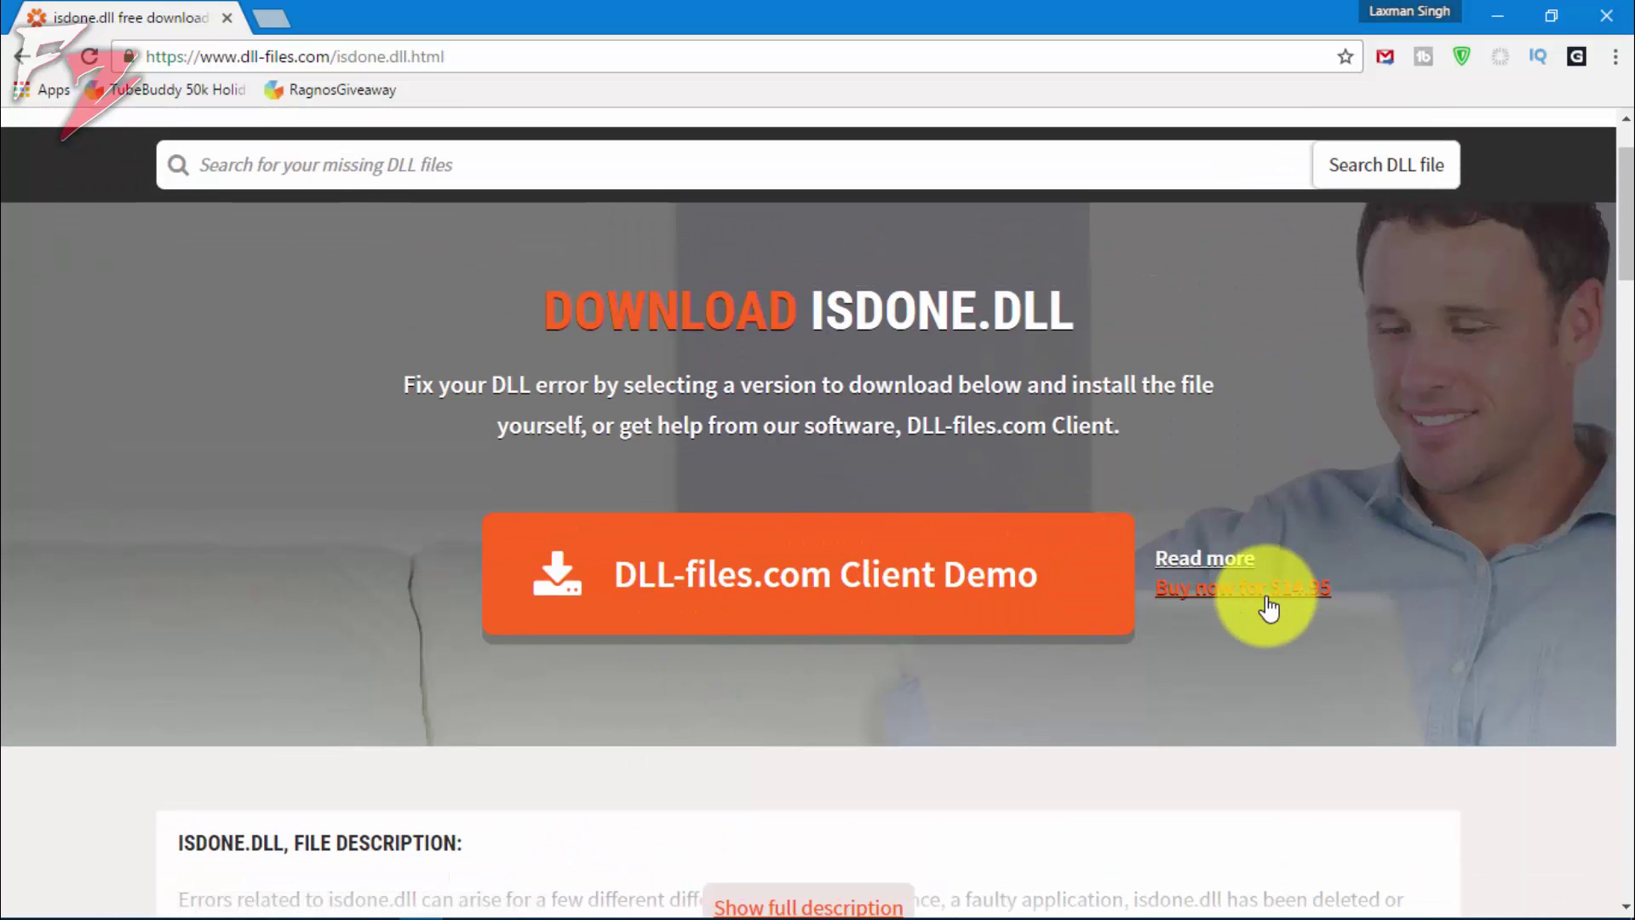
scroll(597, 550, down, 4)
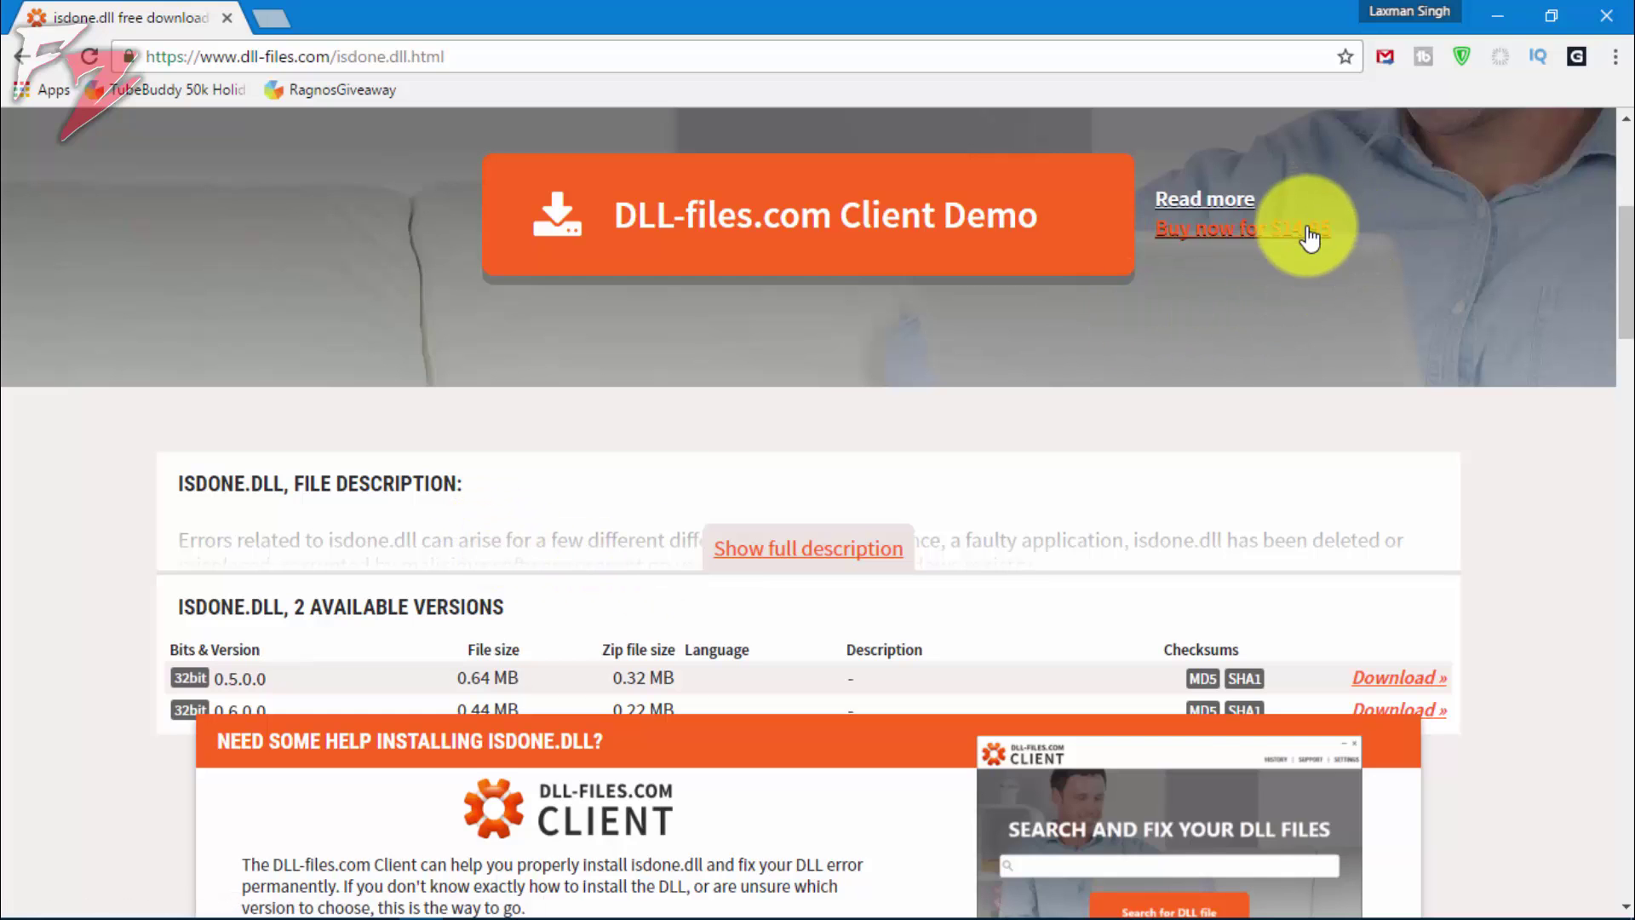
scroll(596, 417, down, 3)
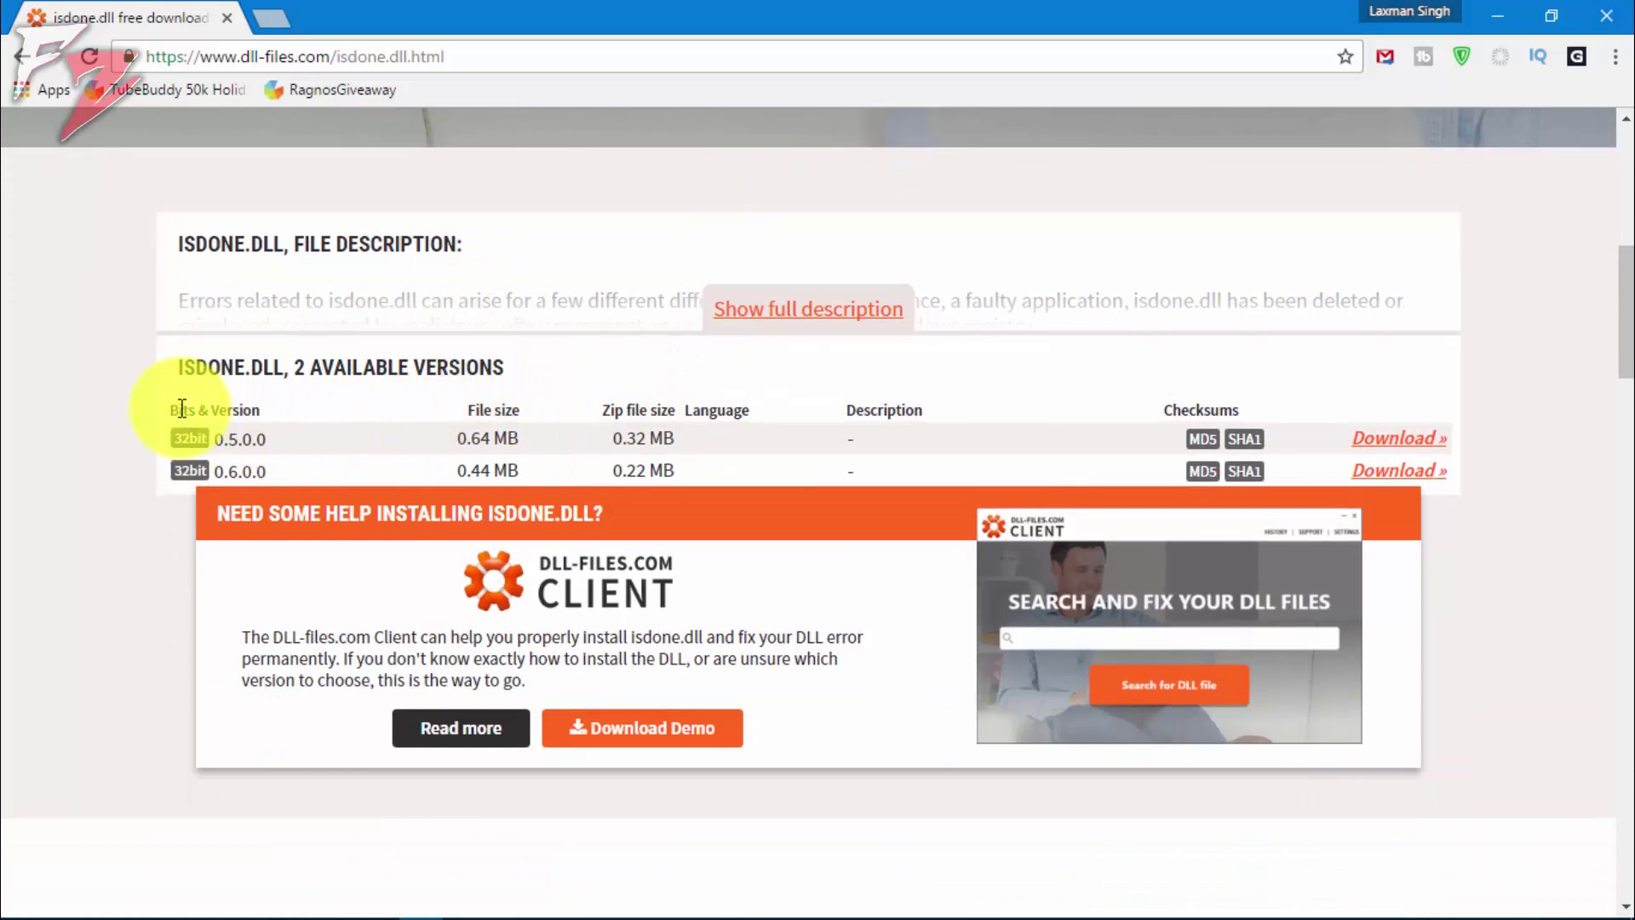
drag(223, 433, 263, 466)
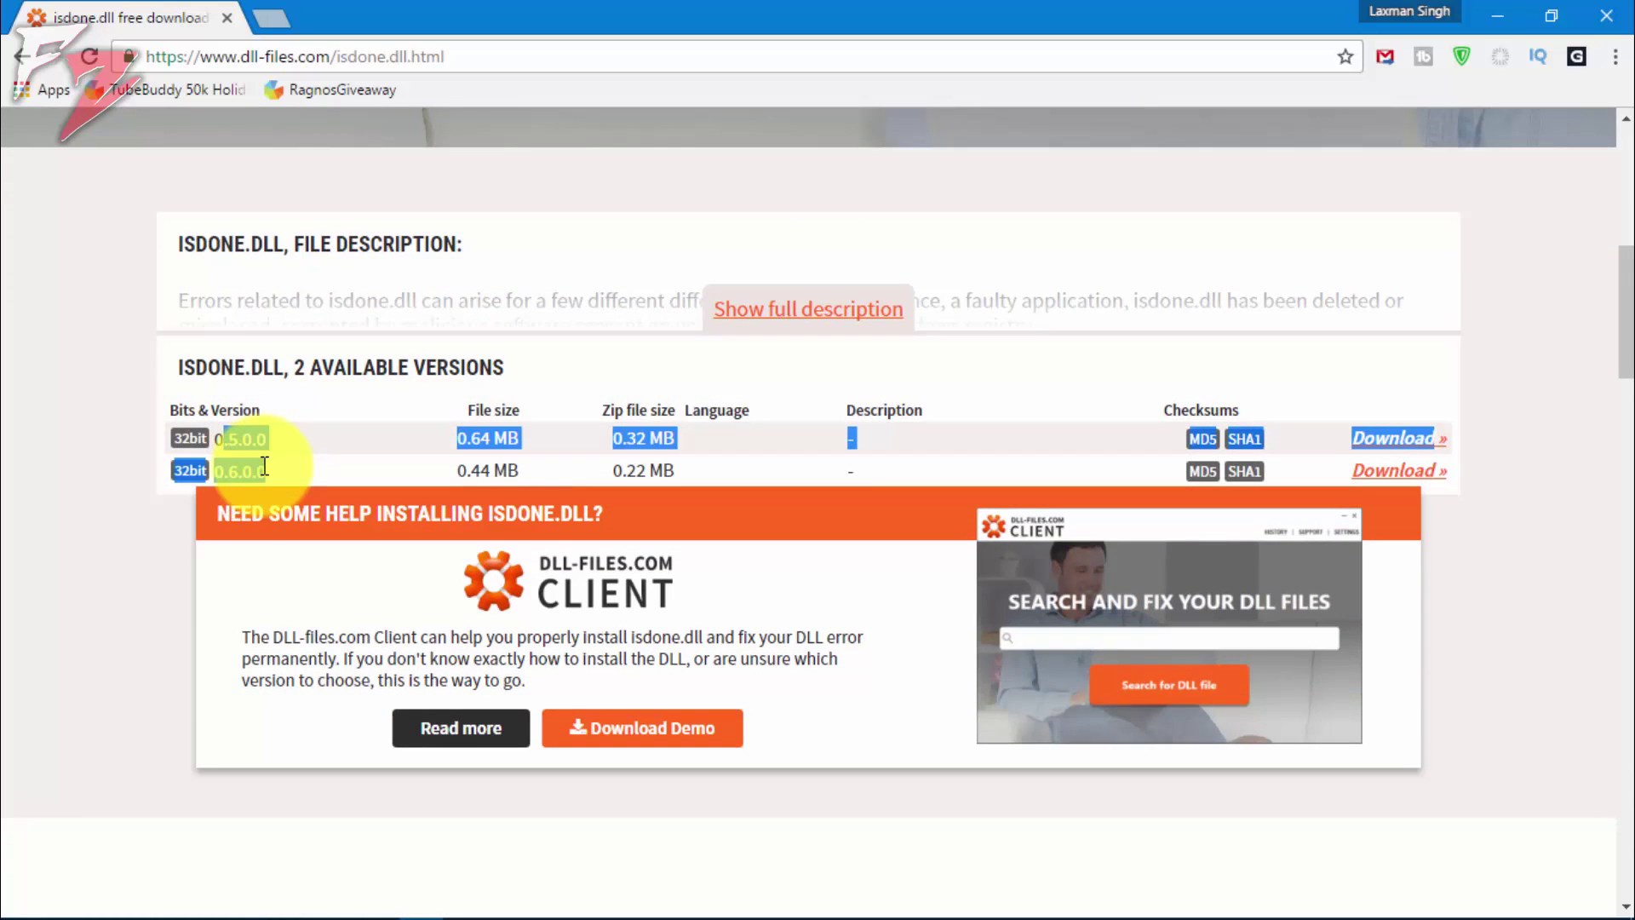
click(288, 461)
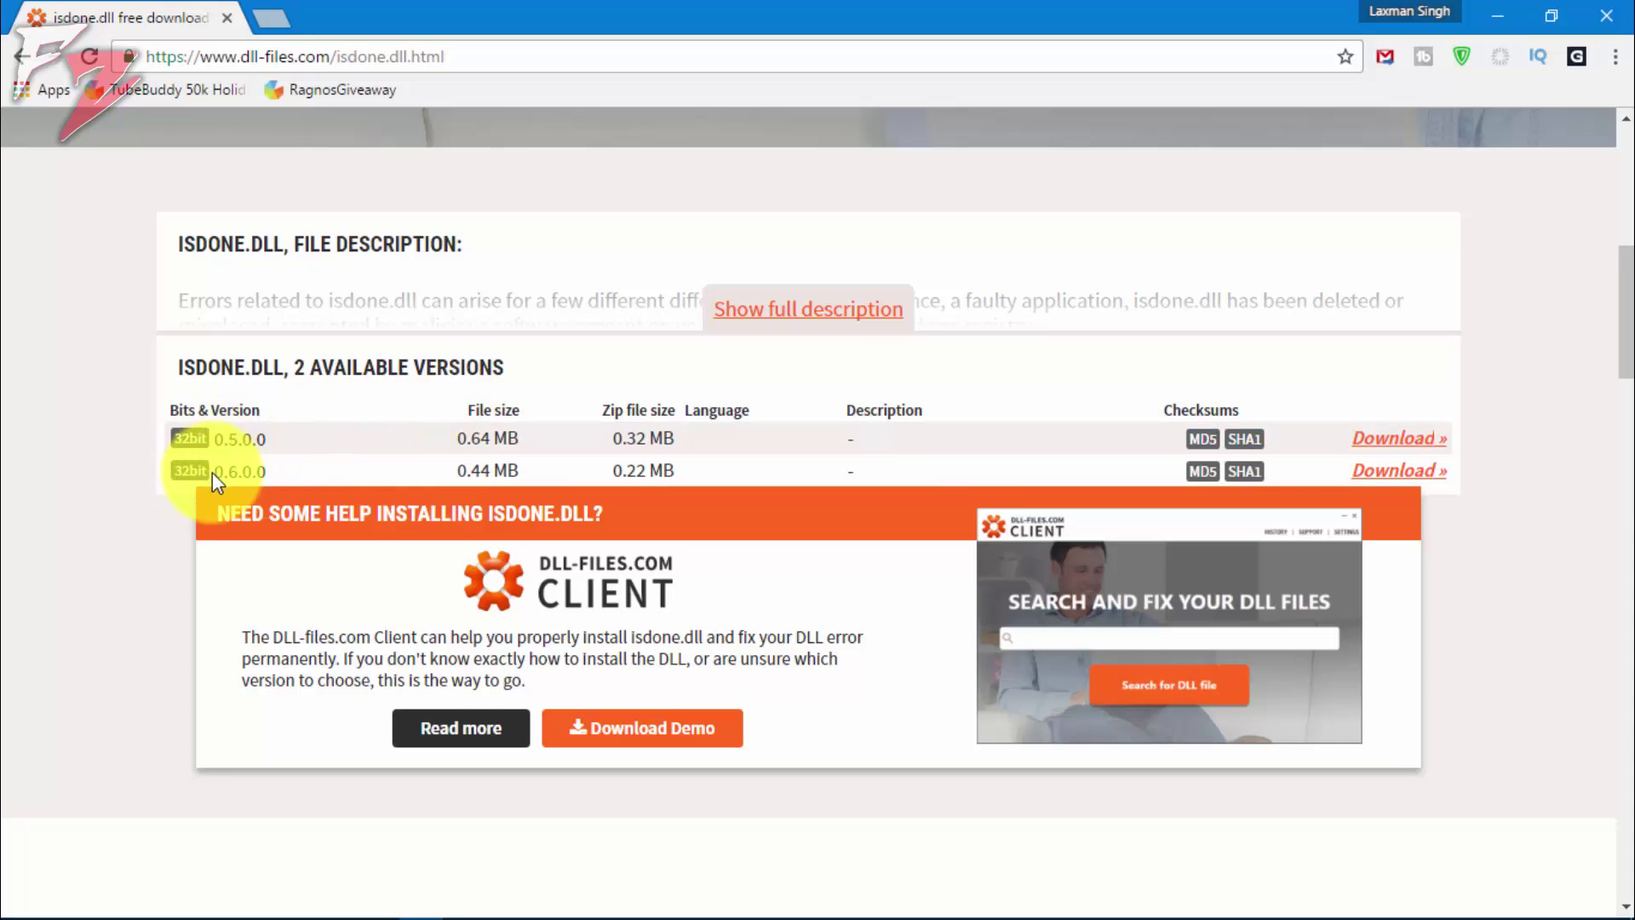
drag(222, 471, 260, 473)
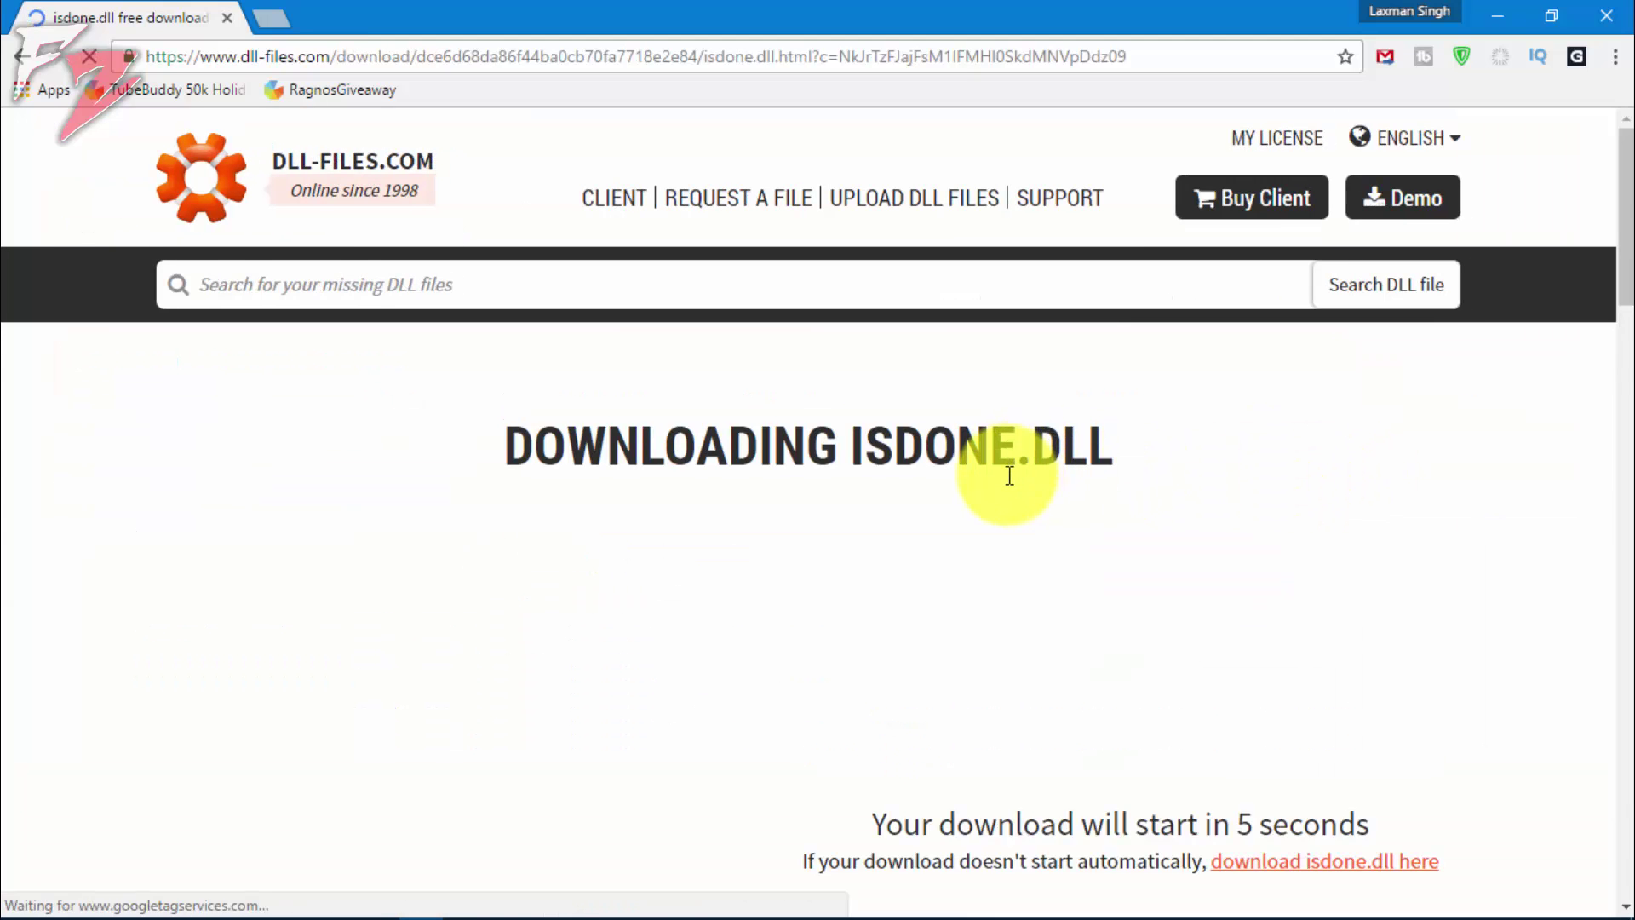
- Let isdone.zip finish downloading
scroll(1009, 475, down, 4)
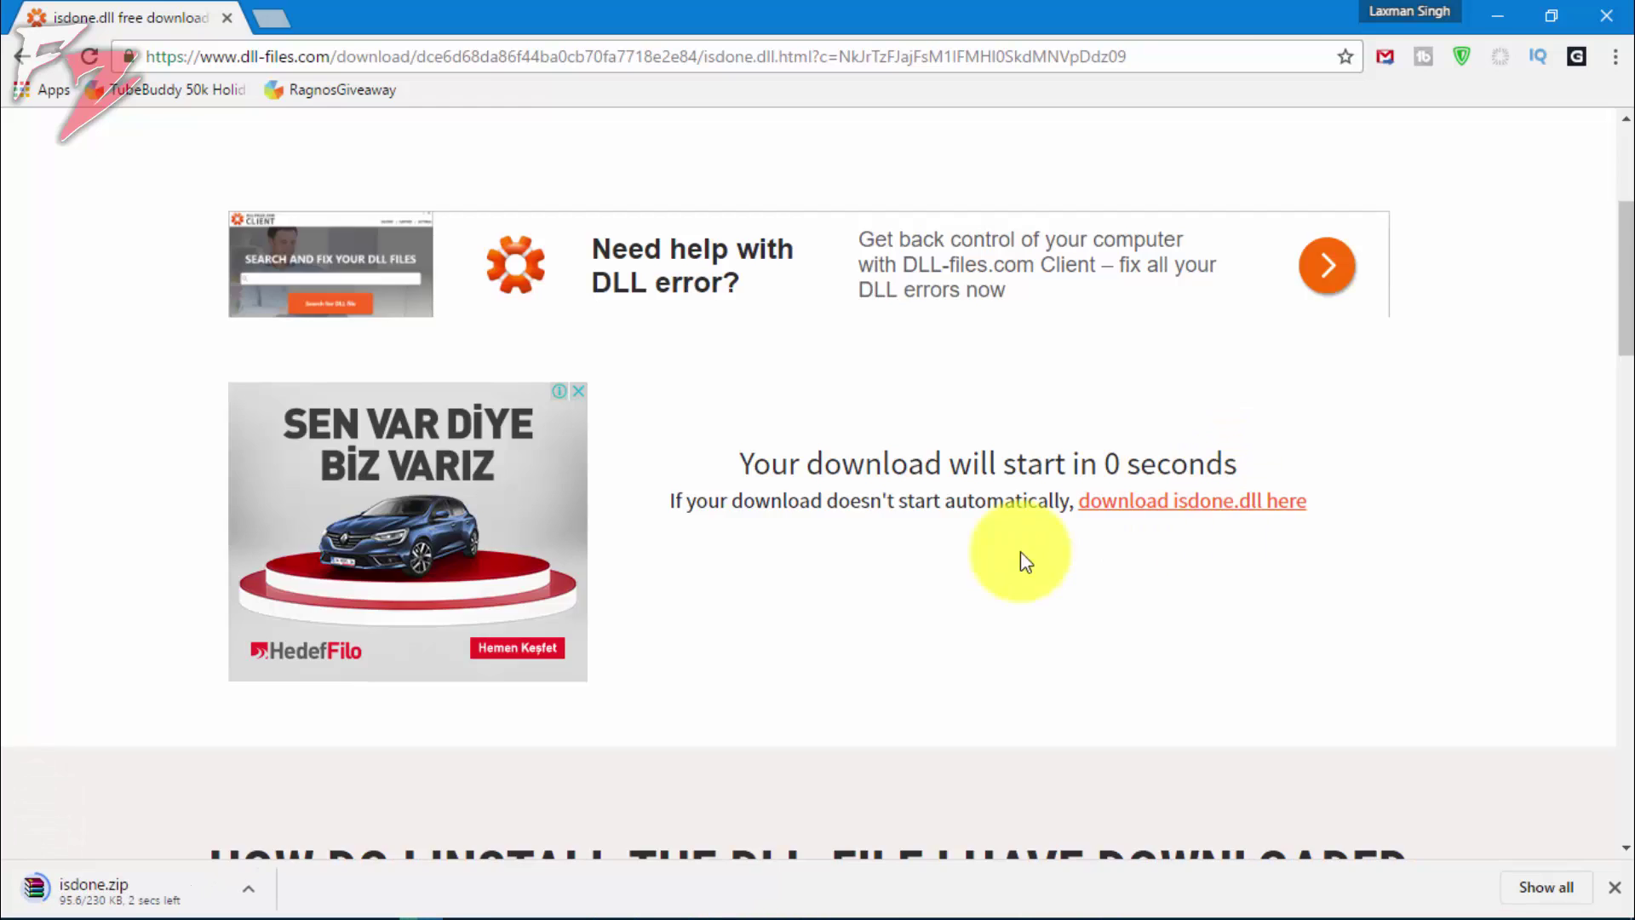
scroll(852, 536, up, 4)
click(130, 894)
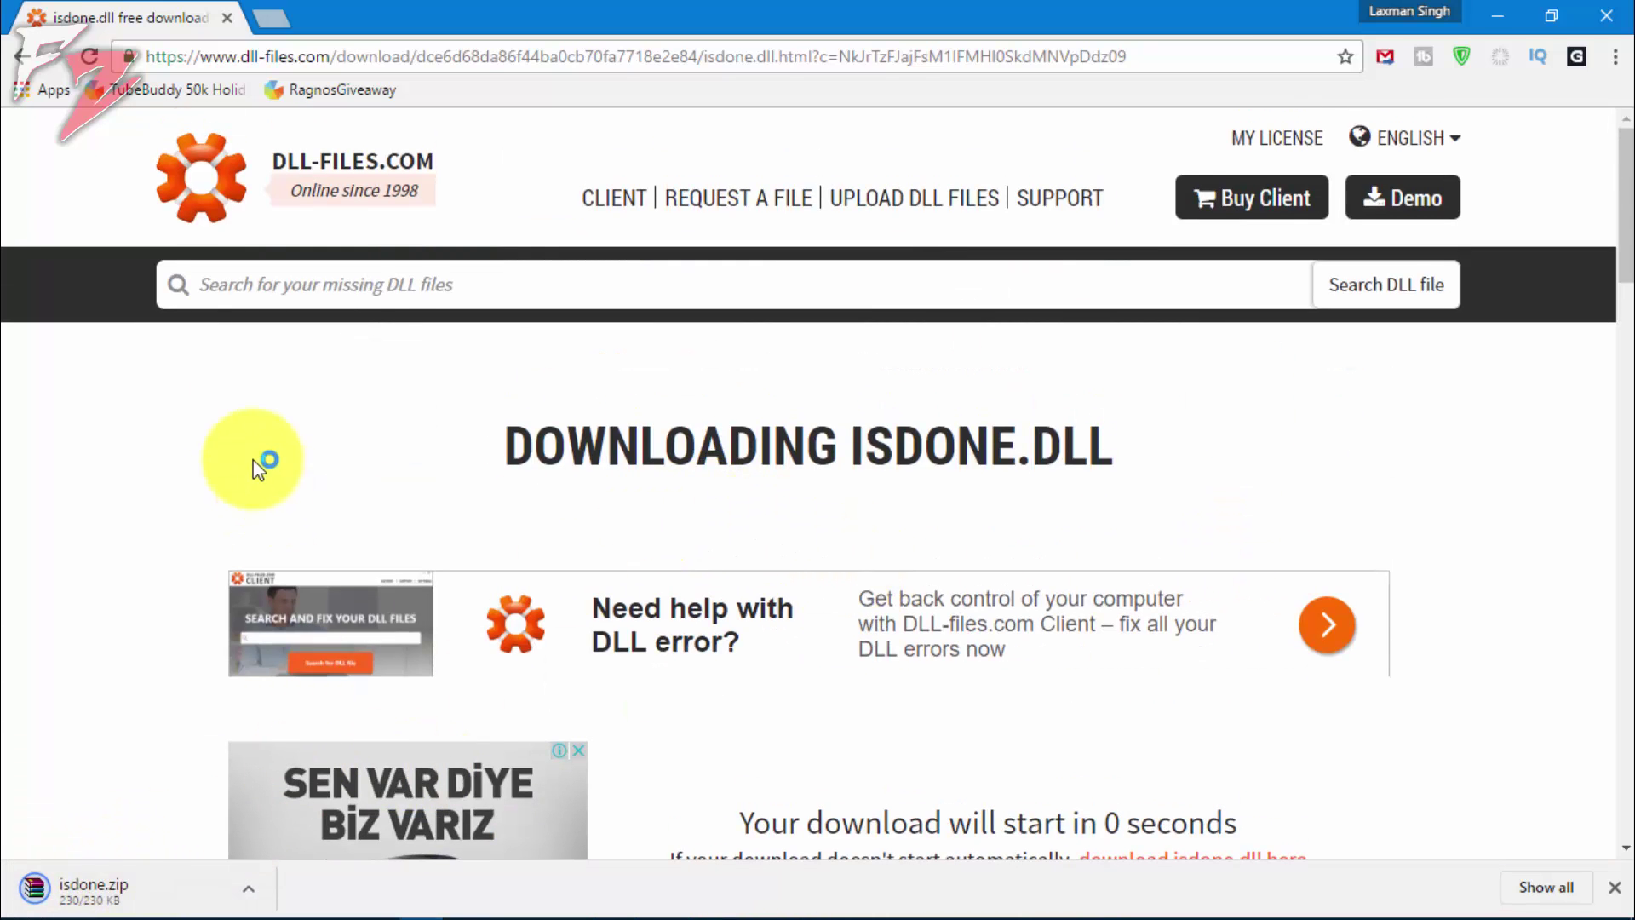
- Search for unarc.dll, open its file page and download unarc.zip
click(389, 290)
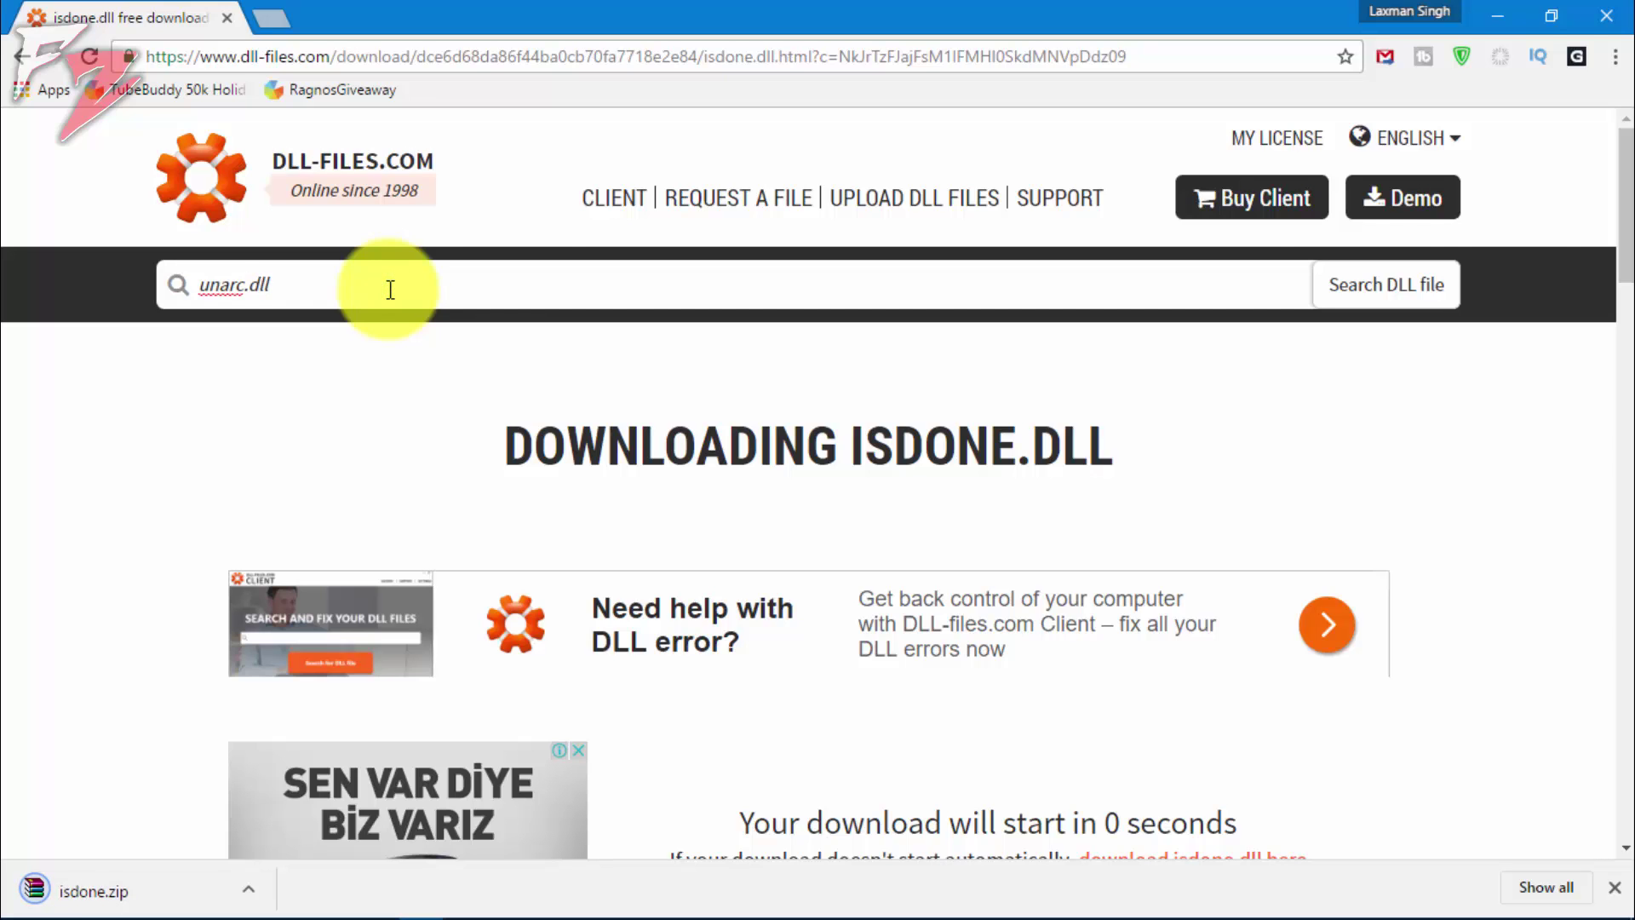
click(1451, 285)
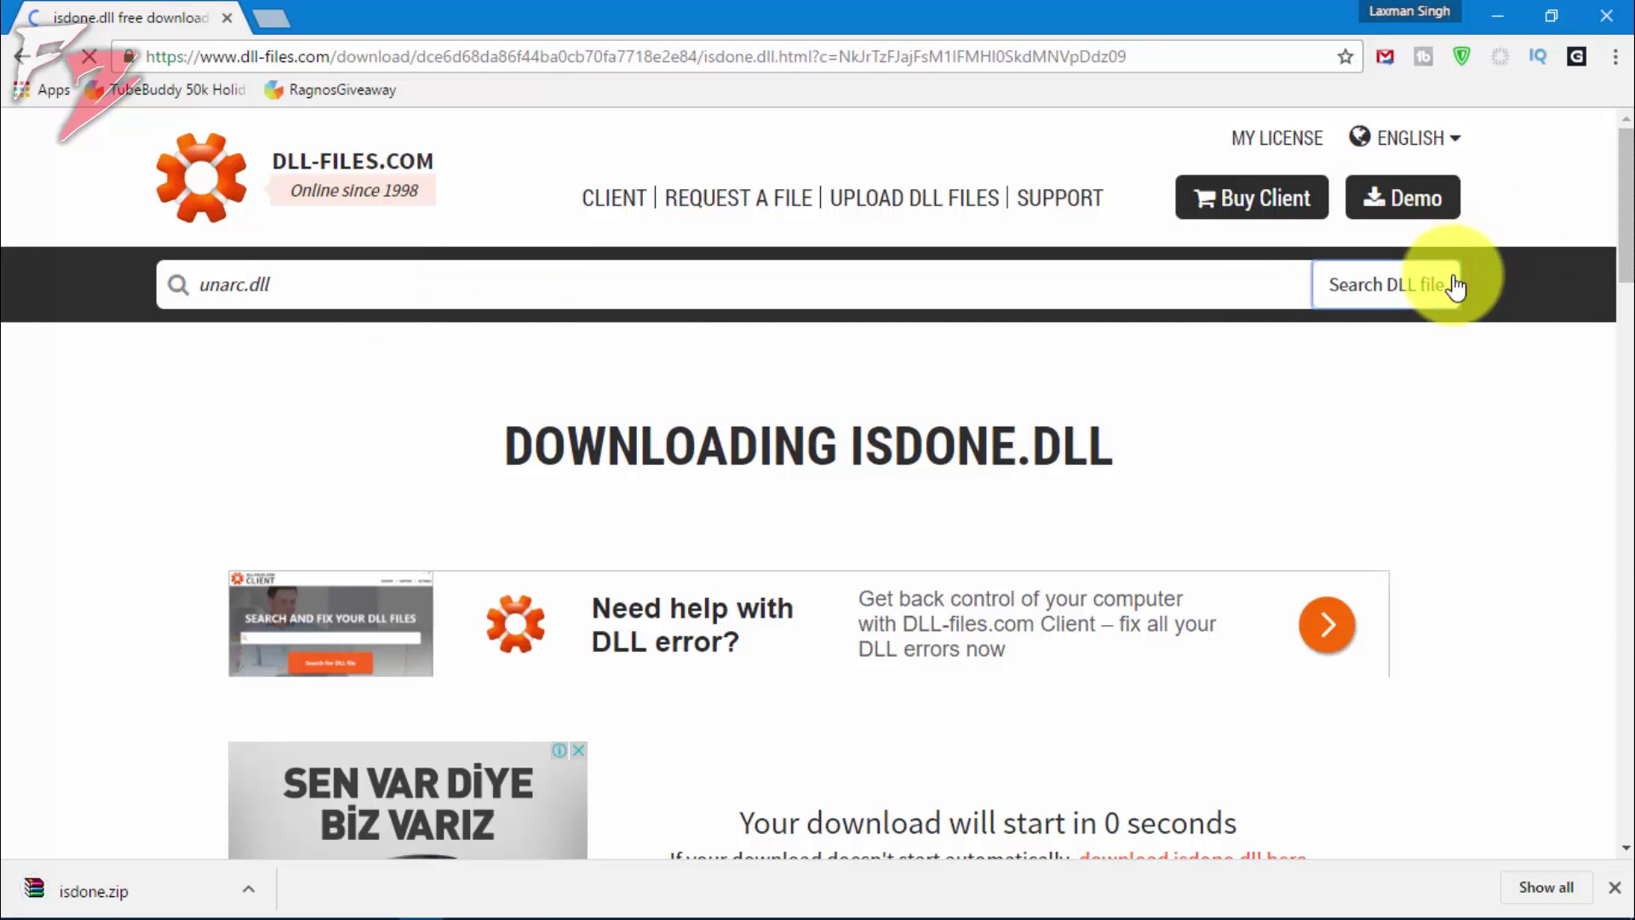
click(215, 629)
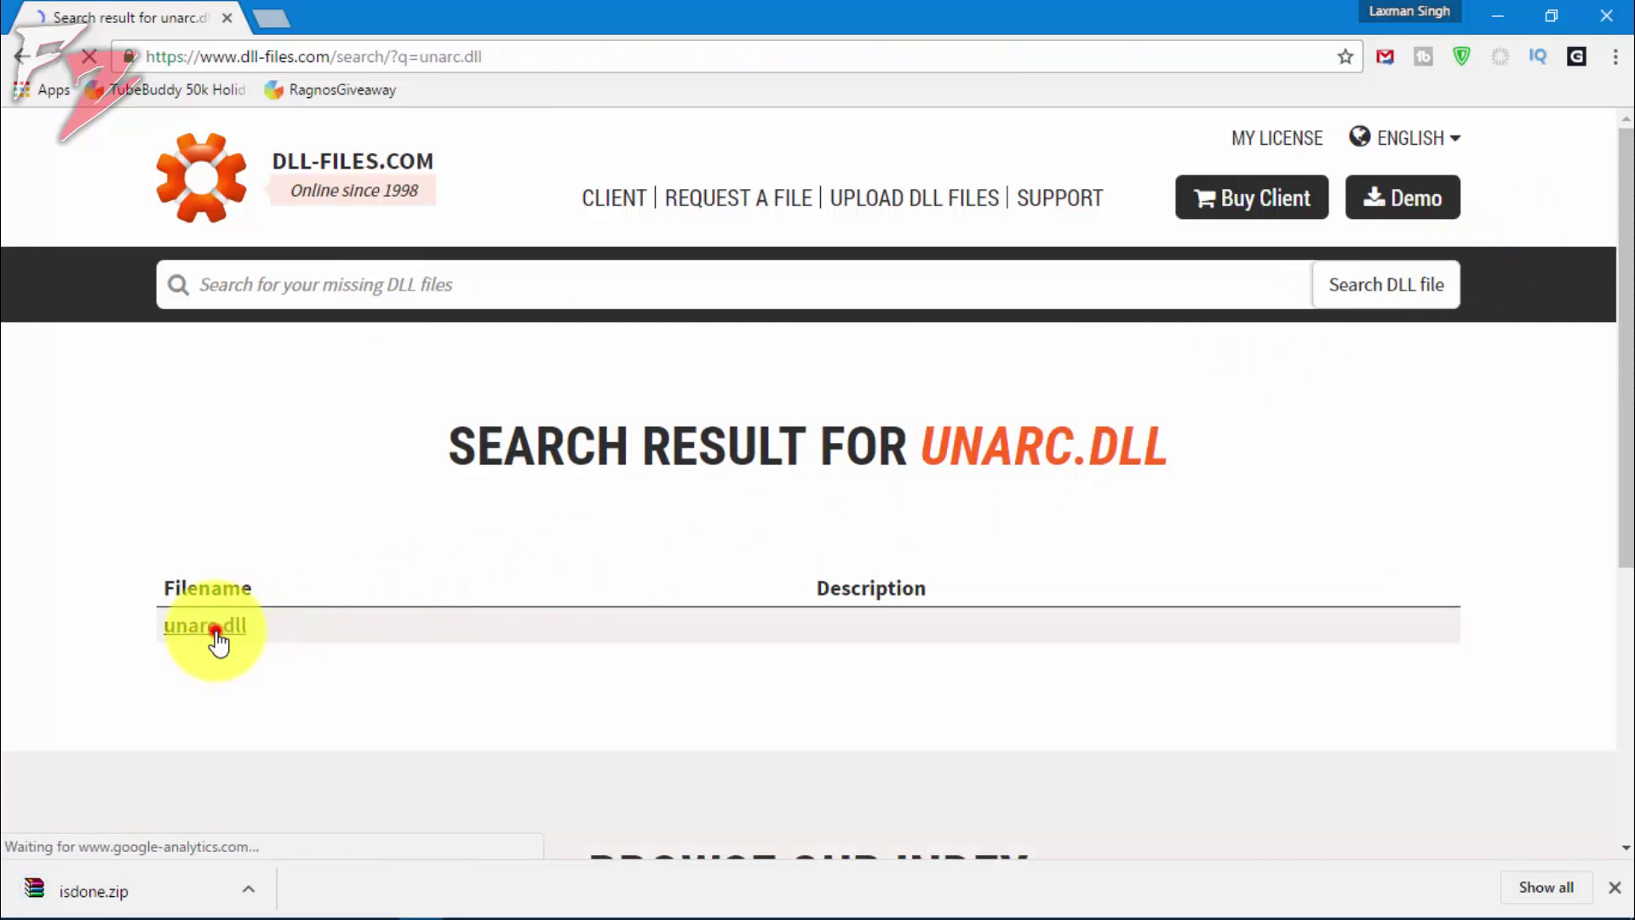
scroll(1085, 712, down, 8)
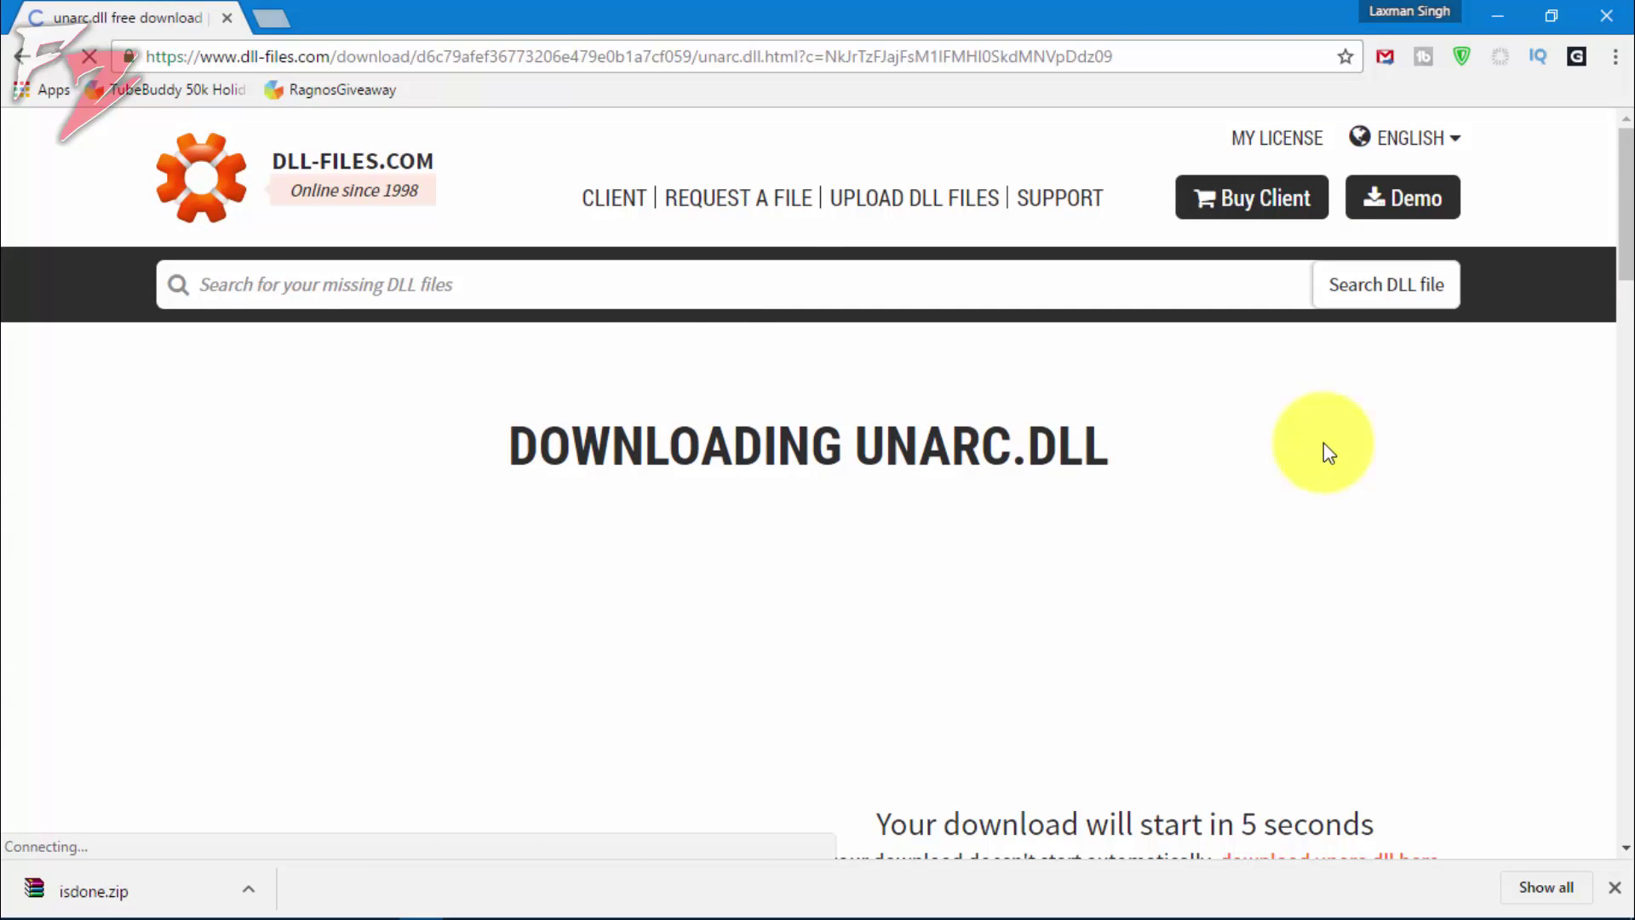
scroll(791, 474, down, 1)
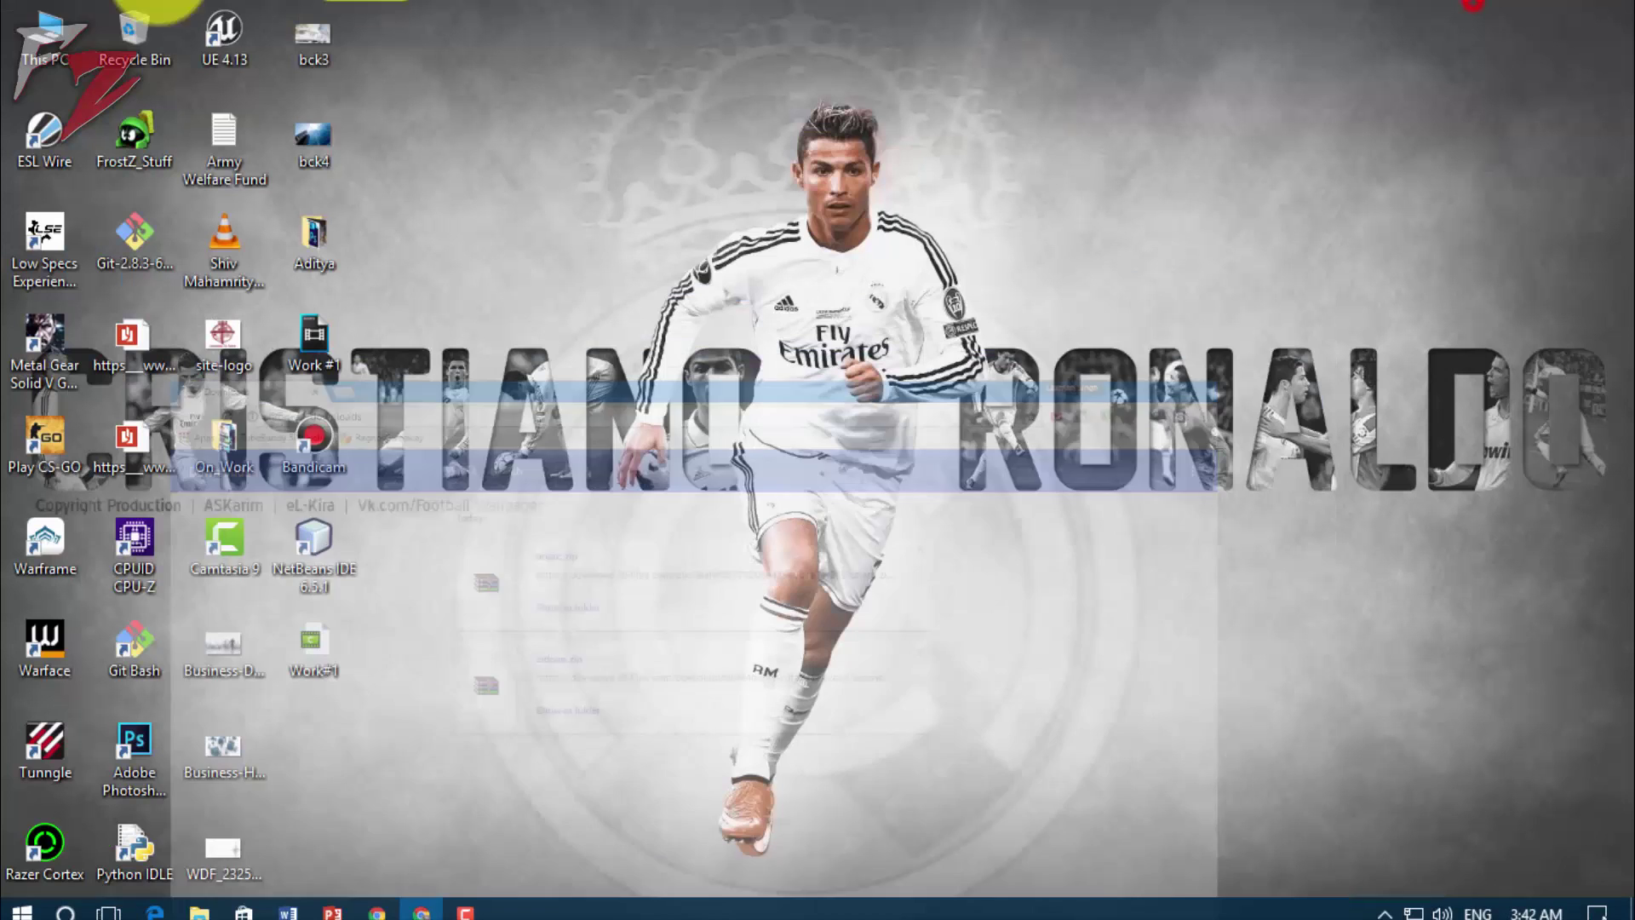
- Cut the isdone and unarc archives from Downloads and paste them onto the desktop
key(super+e)
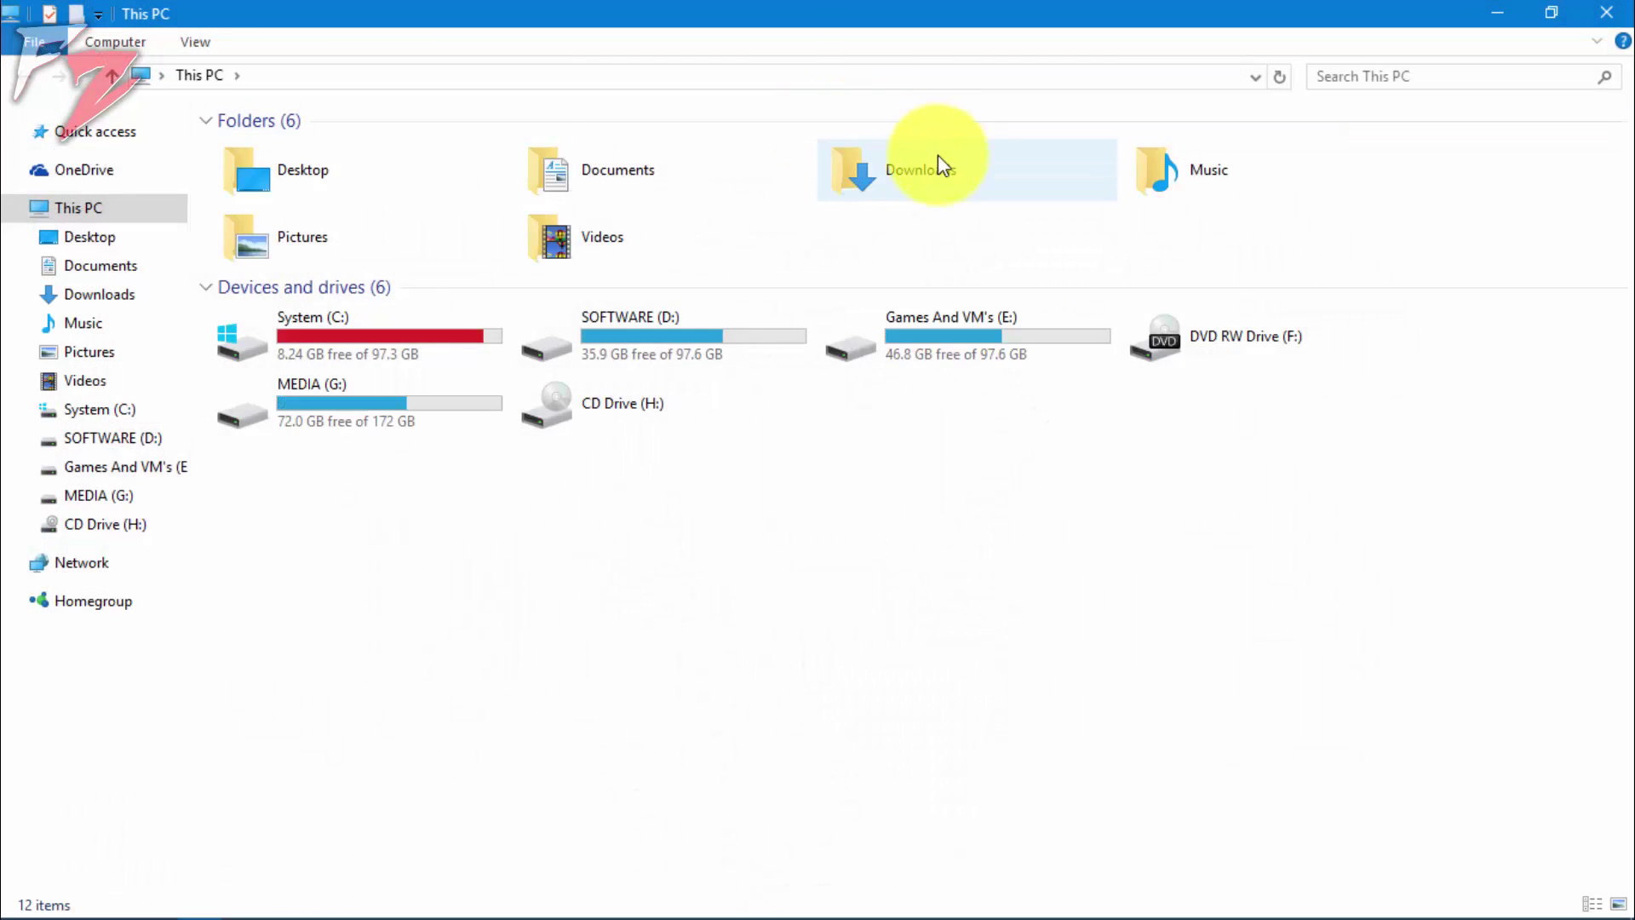
double_click(938, 155)
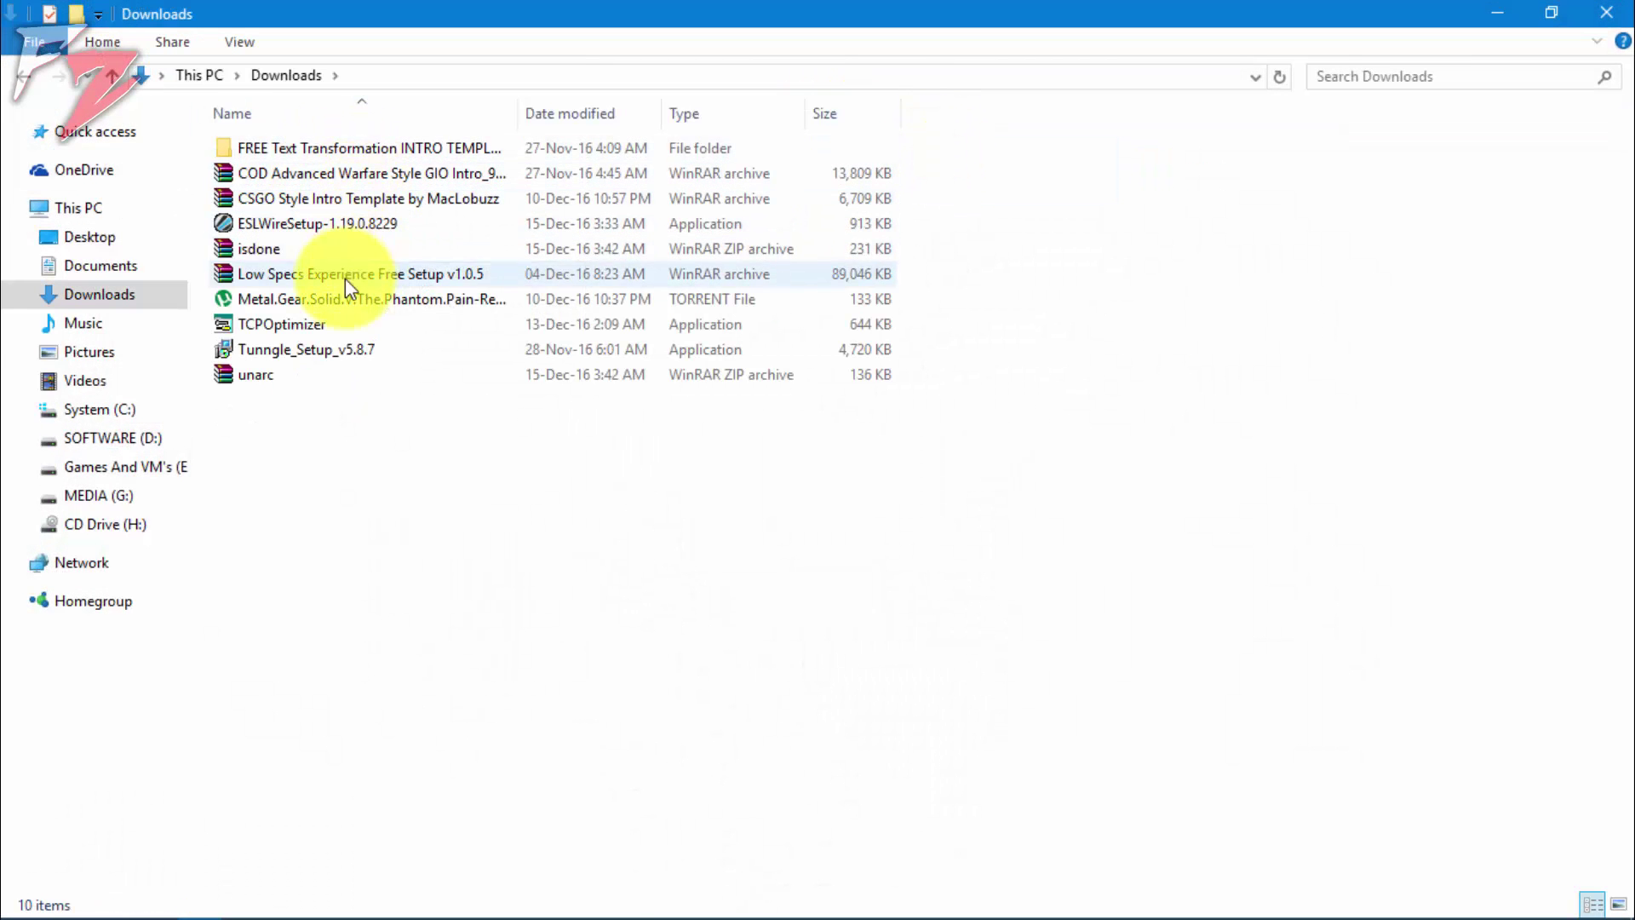
click(312, 383)
right_click(312, 385)
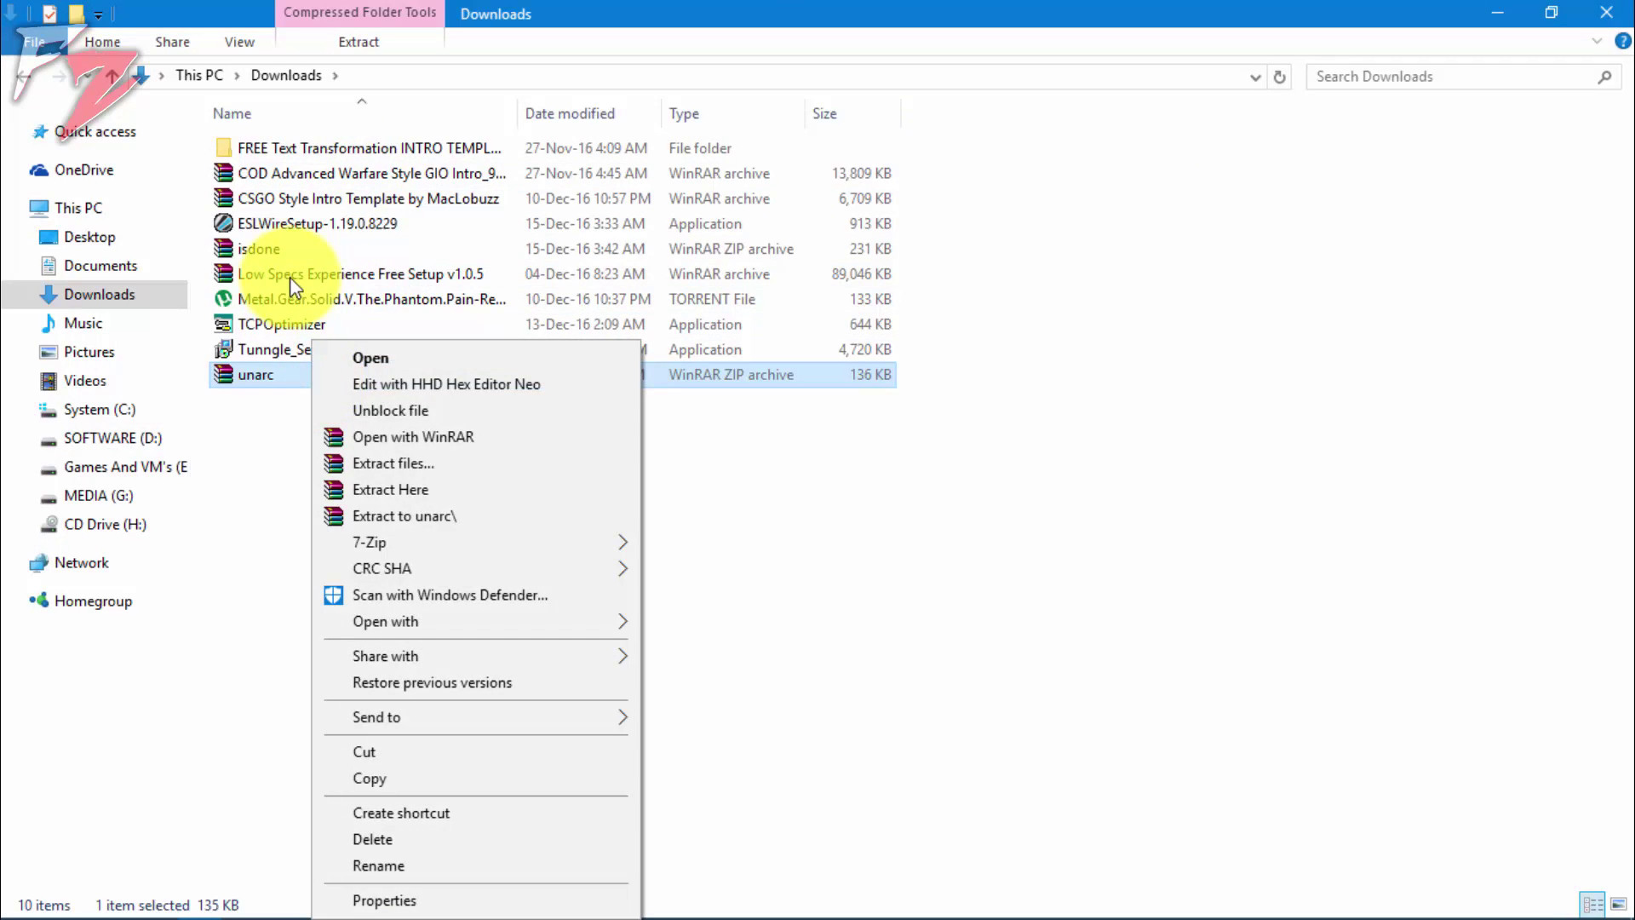
ctrl+click(268, 253)
right_click(268, 253)
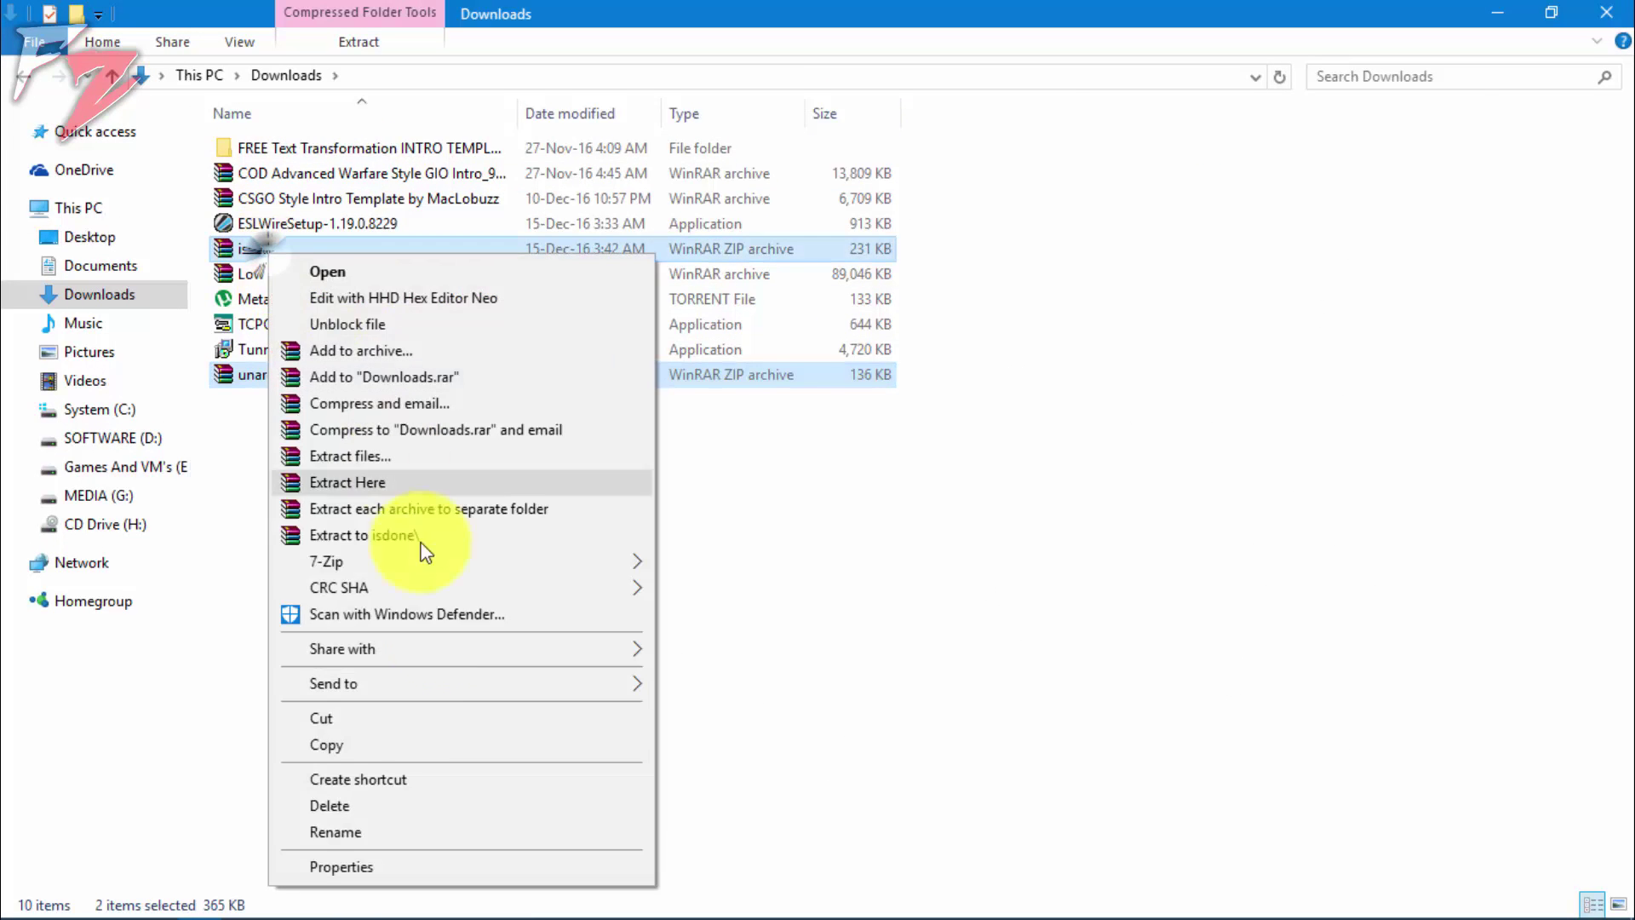
click(397, 729)
click(1607, 12)
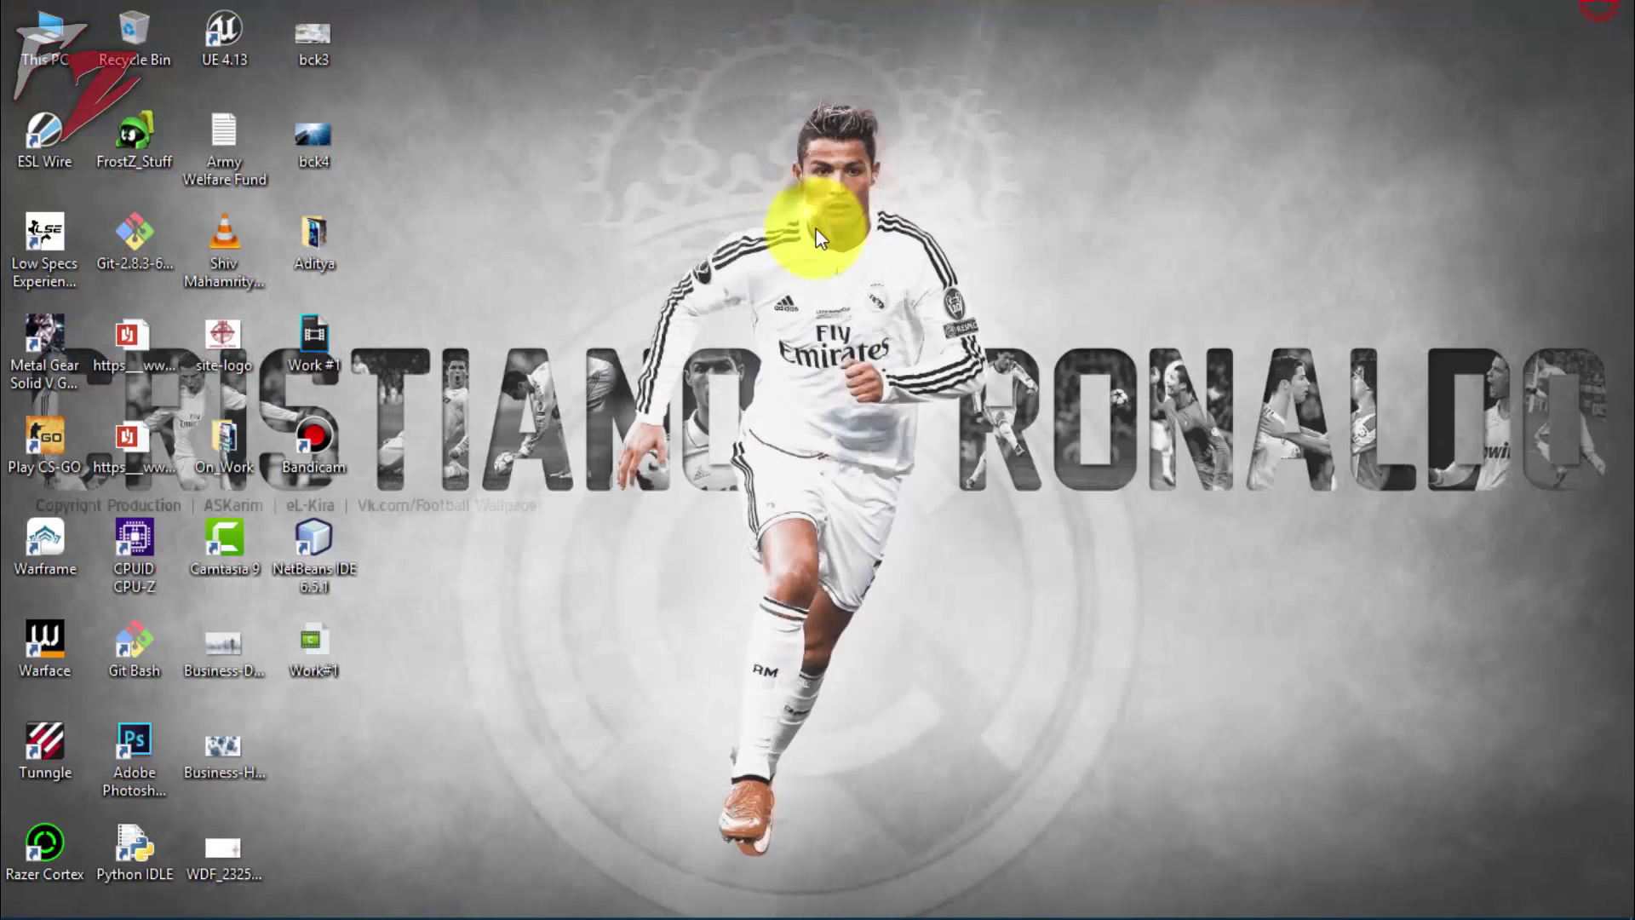
right_click(839, 207)
click(906, 310)
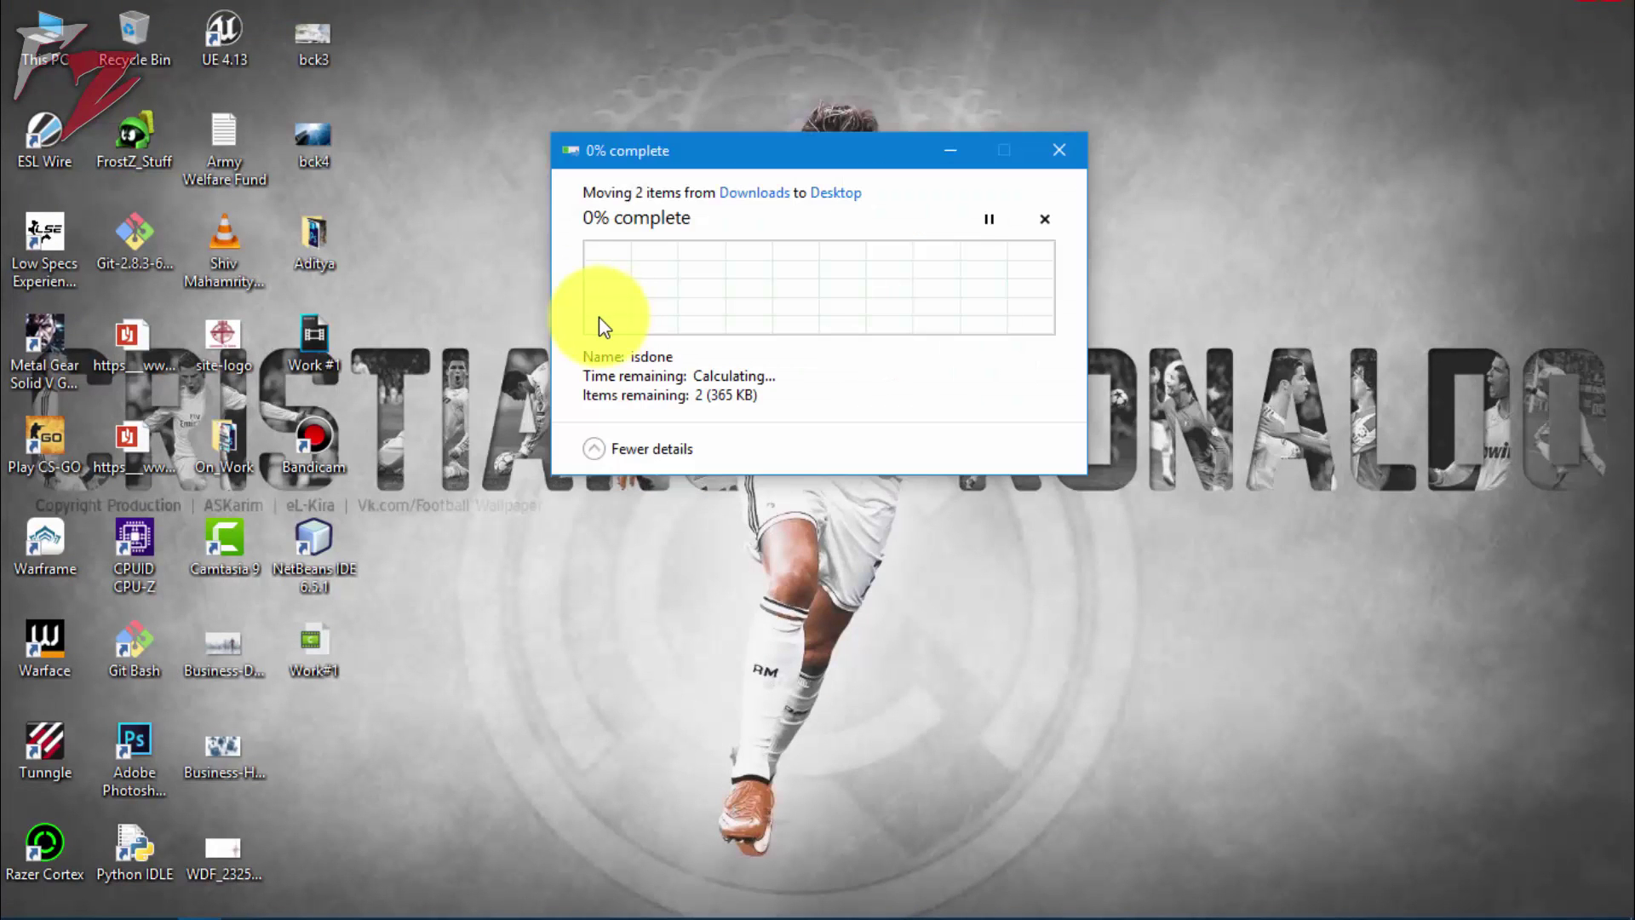
- Unblock the isdone archive in its Properties and apply the change
click(455, 469)
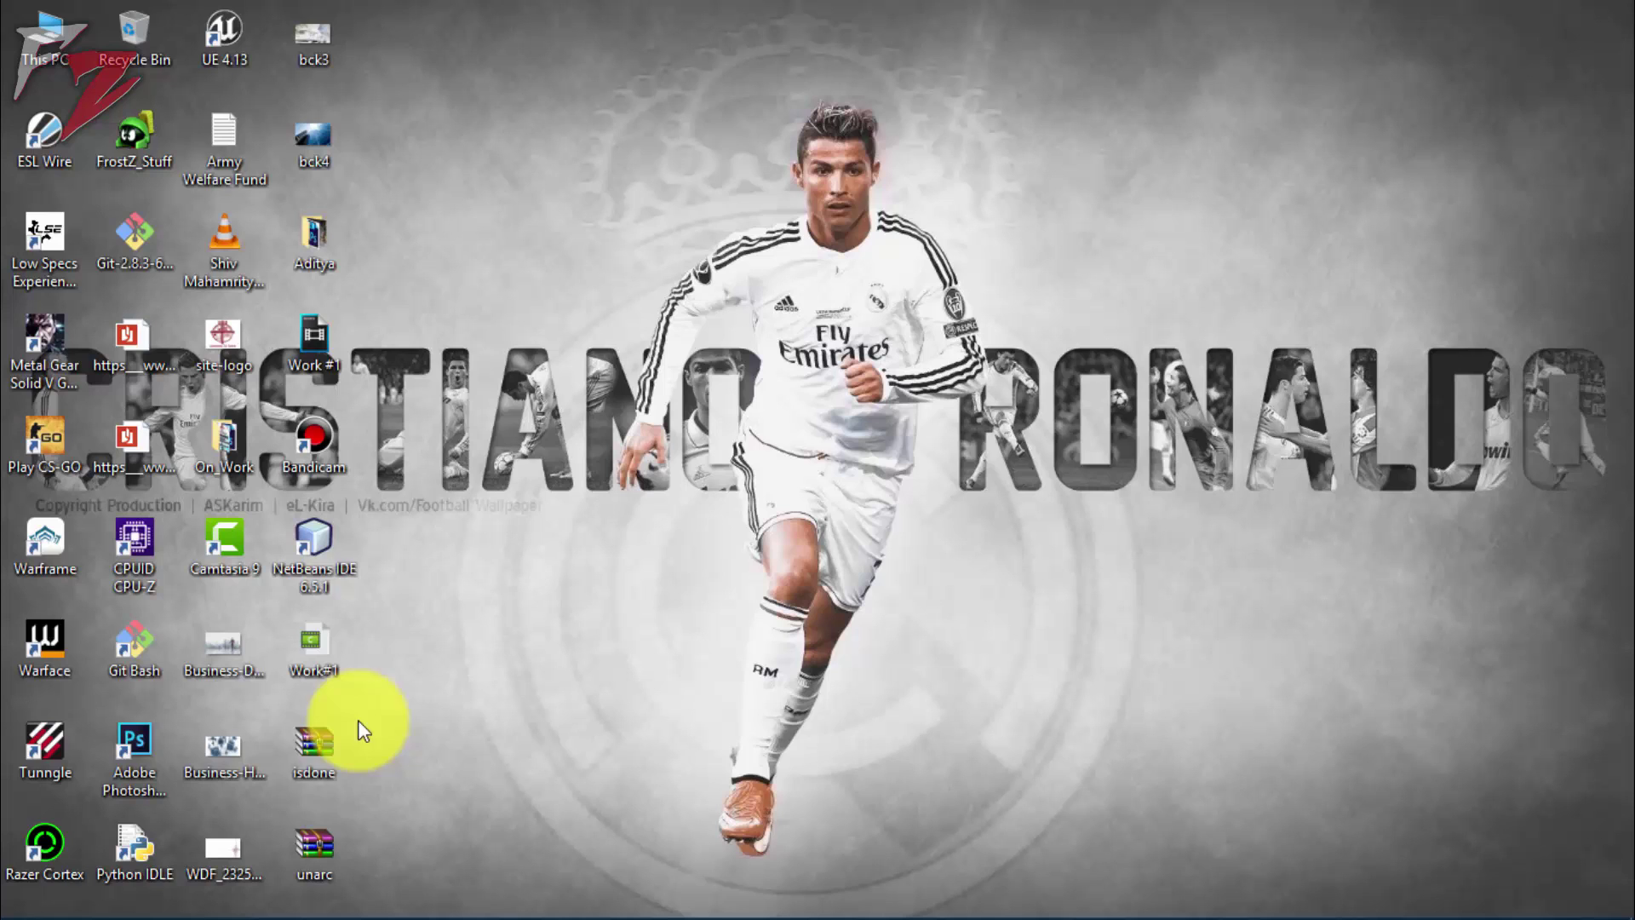
click(320, 830)
click(318, 772)
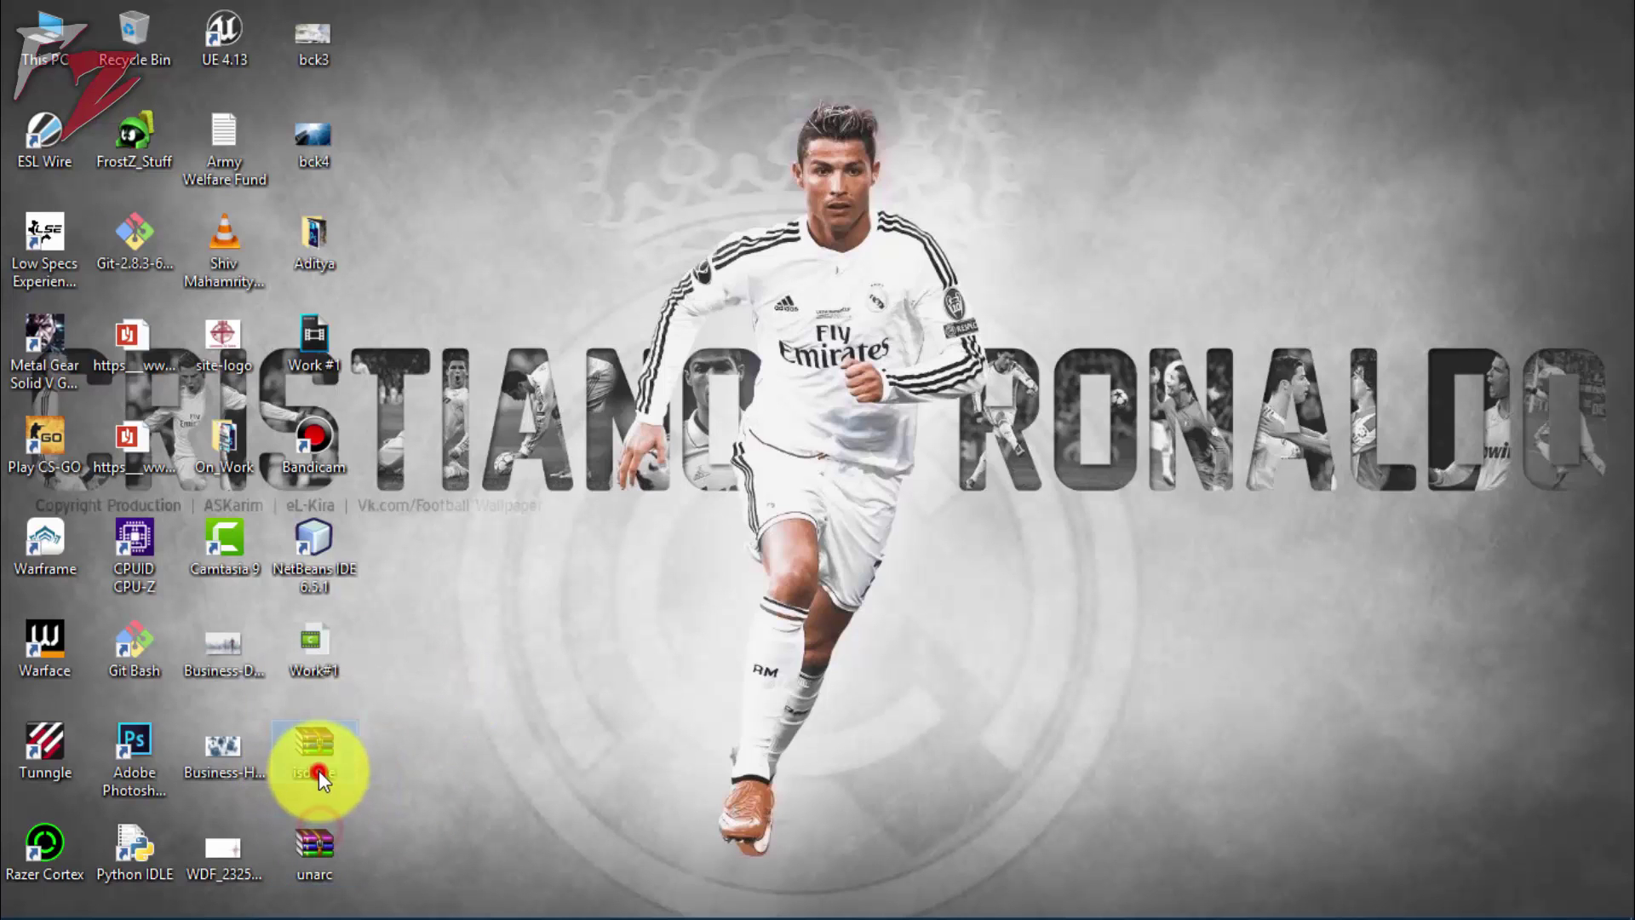
right_click(319, 770)
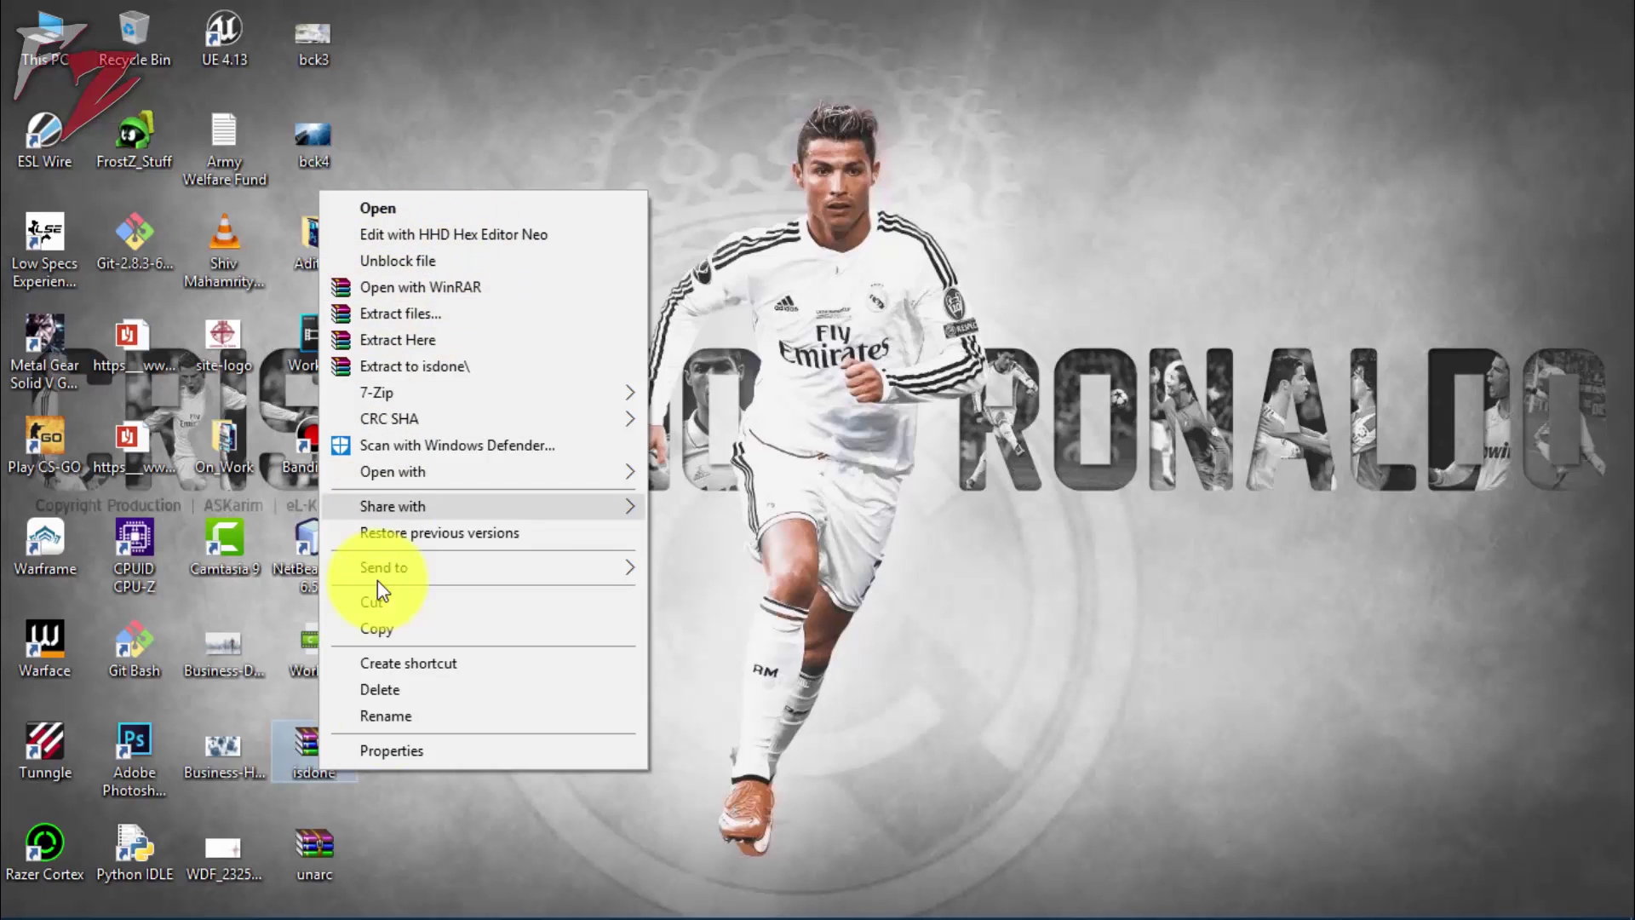
click(390, 750)
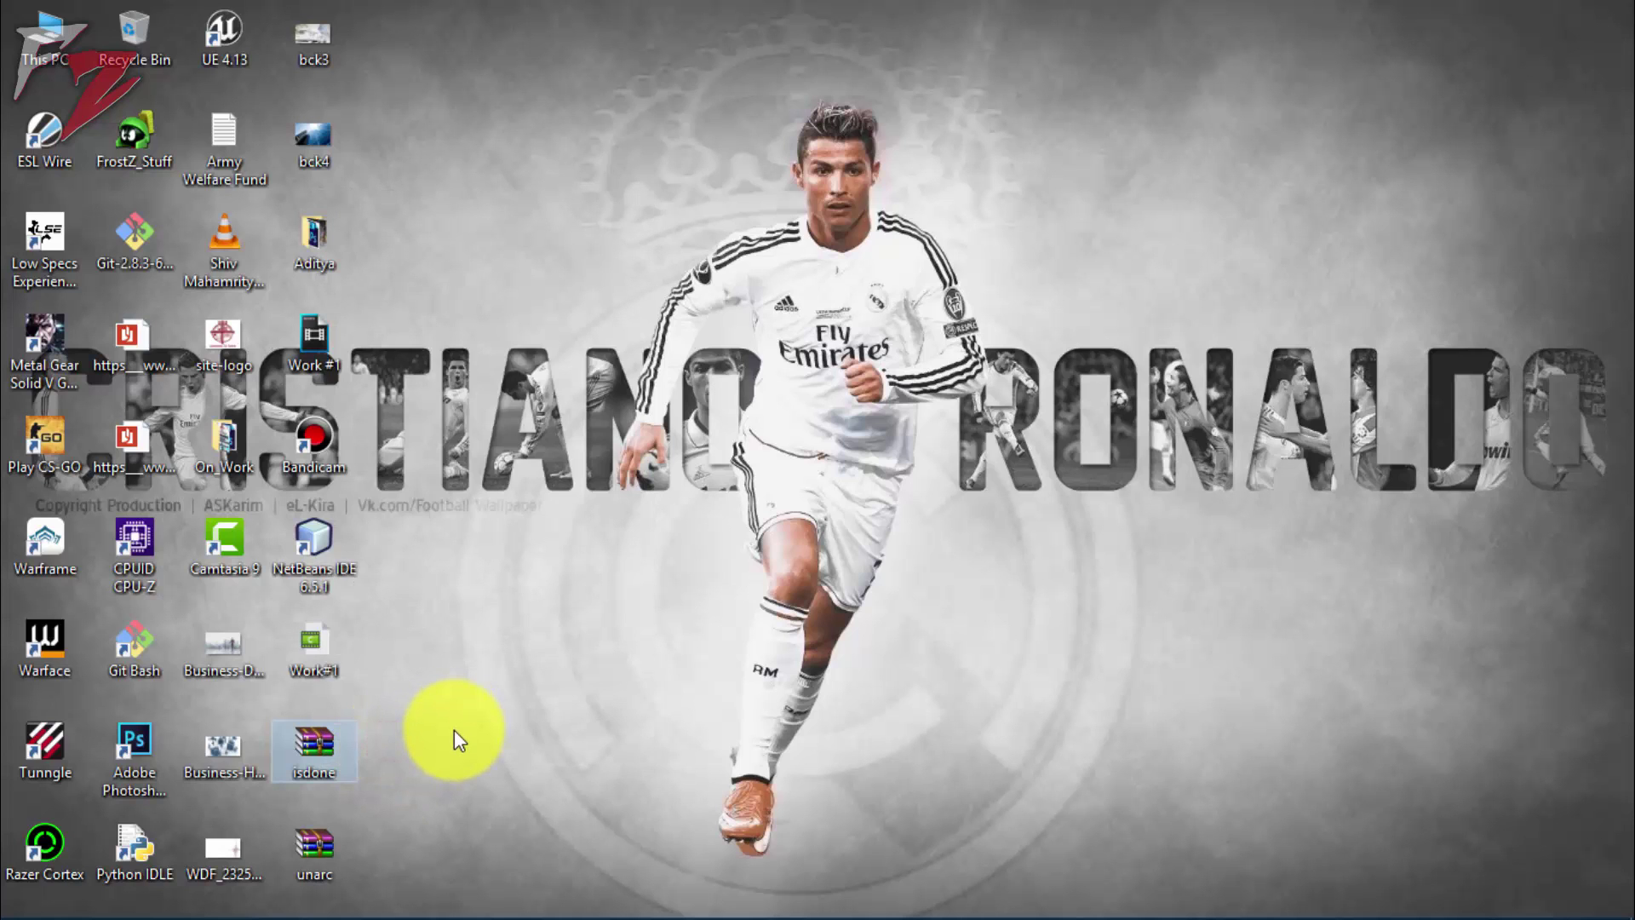
click(653, 791)
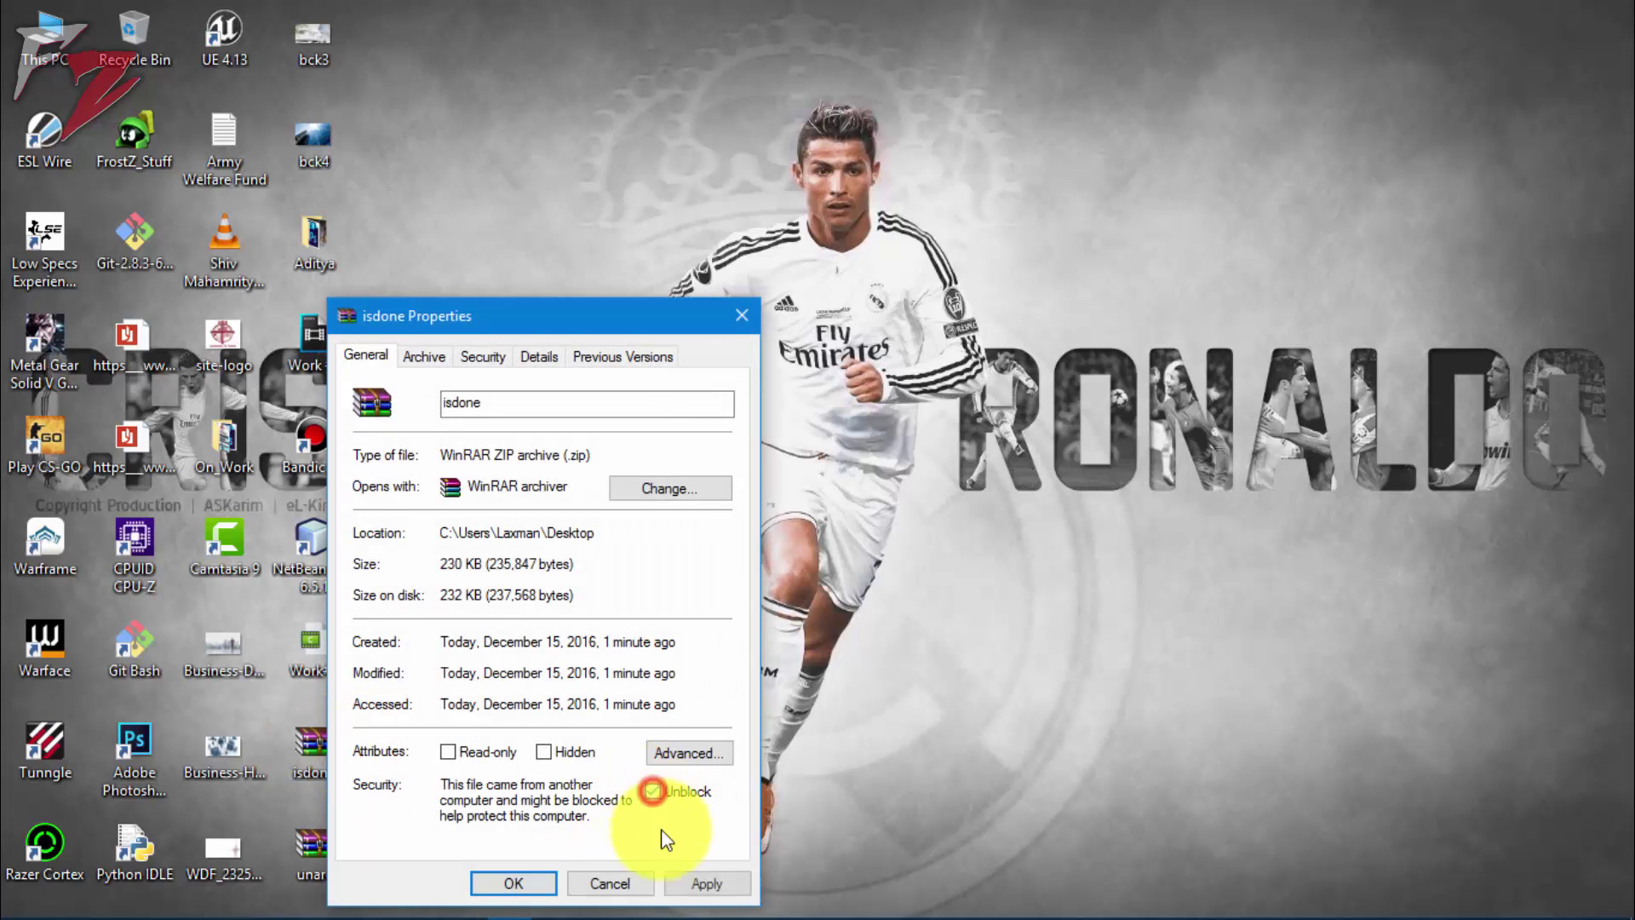
click(692, 882)
click(507, 880)
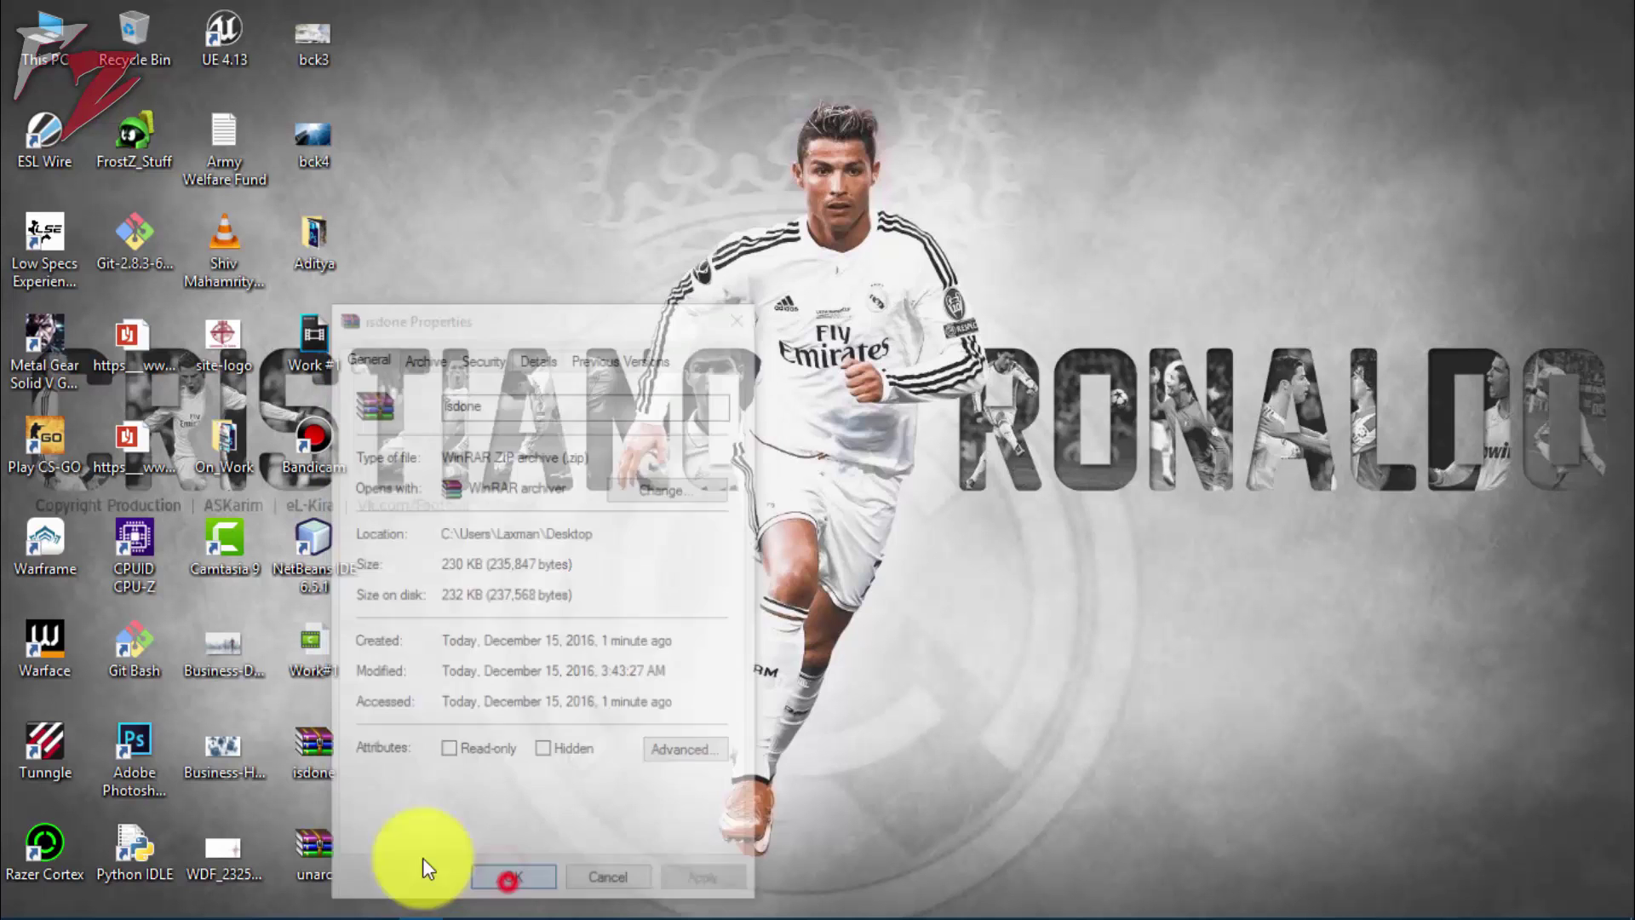
- Unblock the unarc archive in its Properties the same way
right_click(345, 839)
click(430, 819)
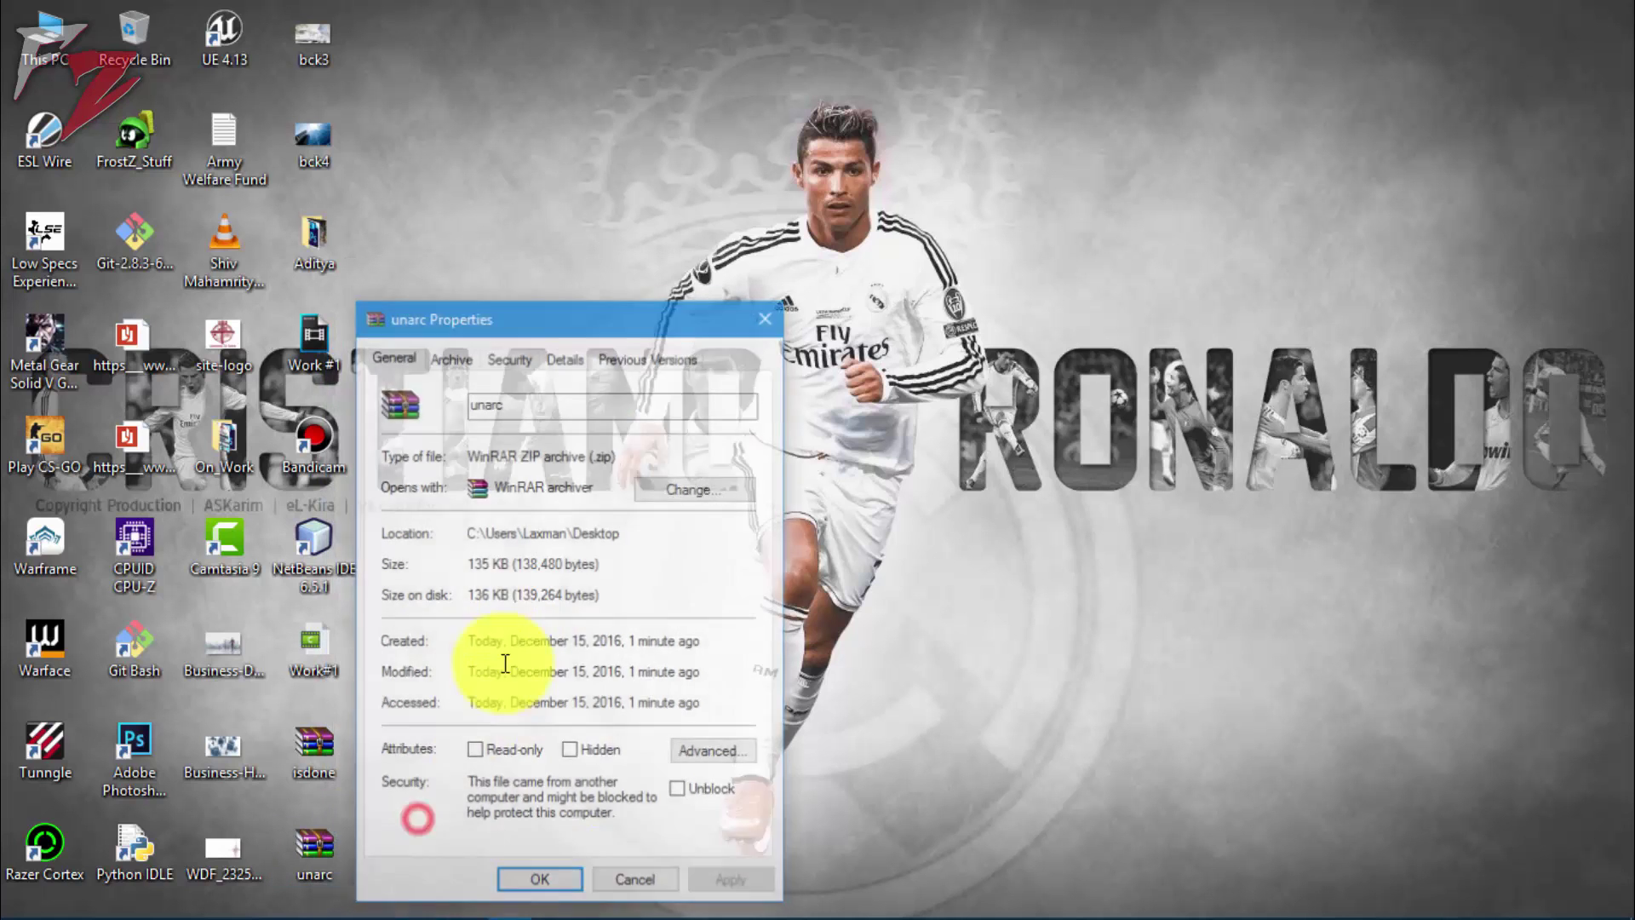
click(678, 787)
click(730, 879)
click(541, 878)
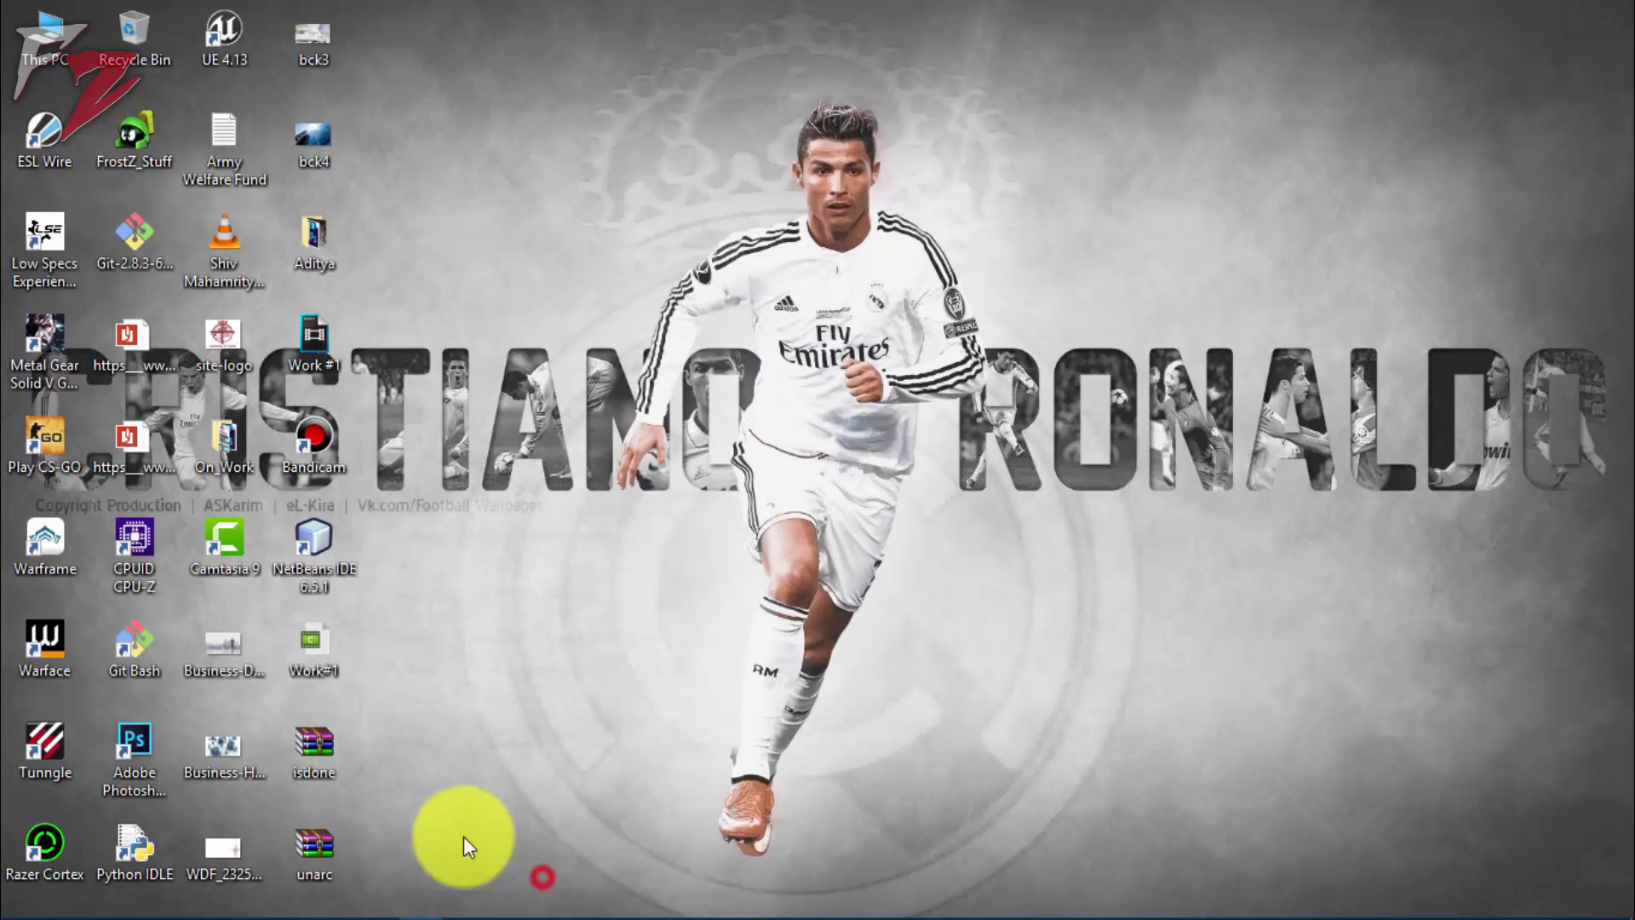
drag(466, 837, 310, 794)
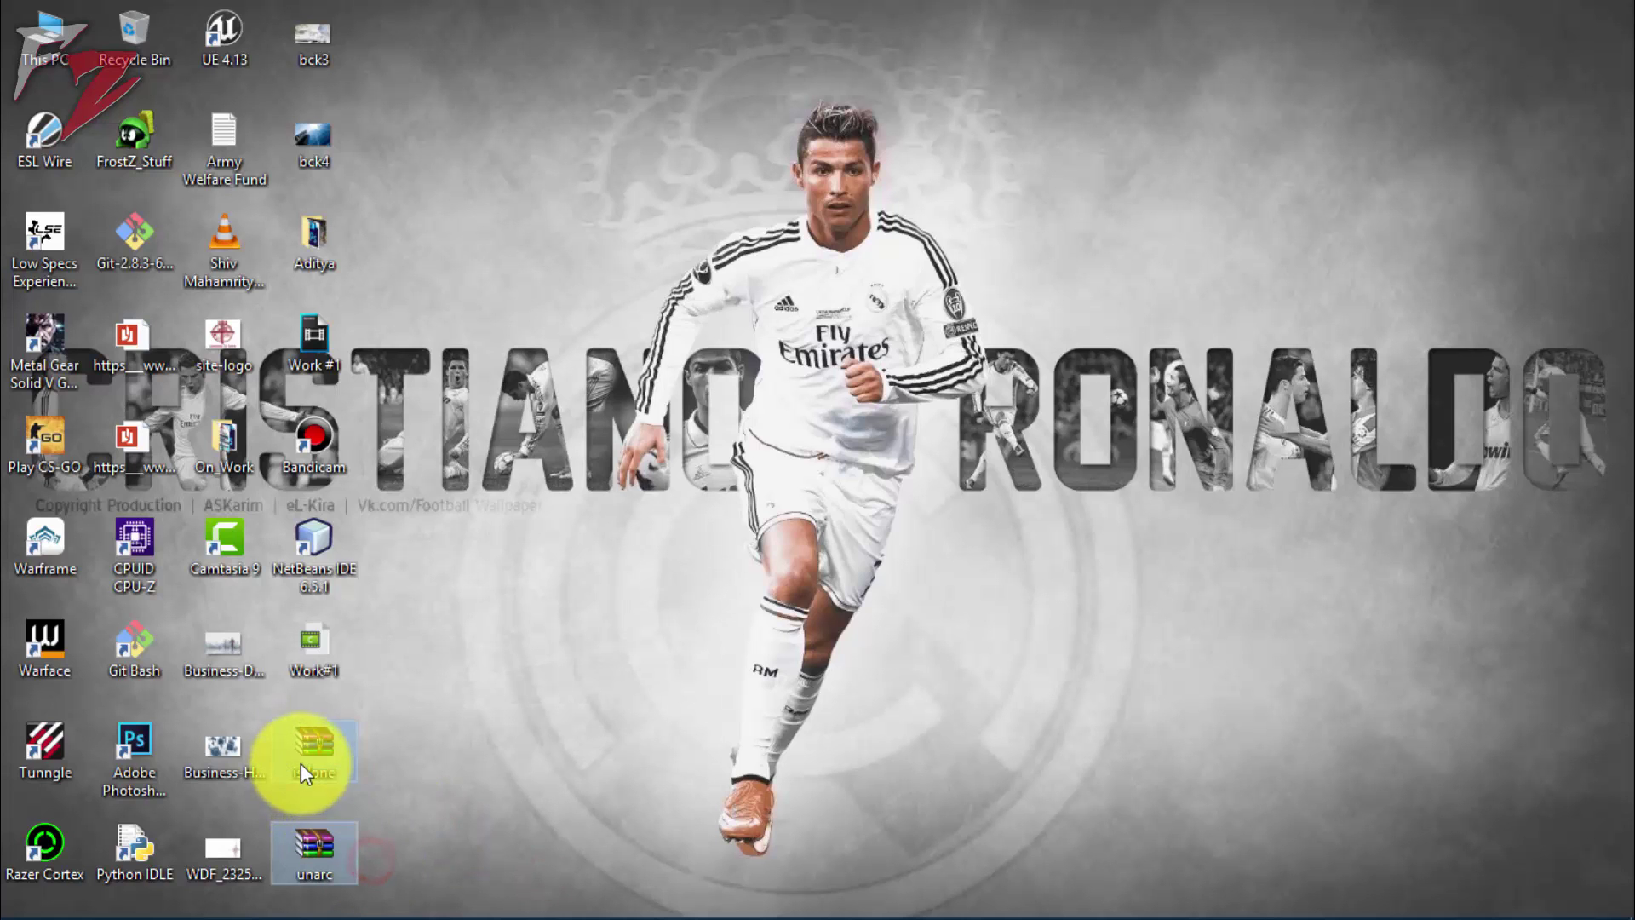
- Extract both archives with WinRAR, overwriting duplicates with Yes to All
right_click(300, 763)
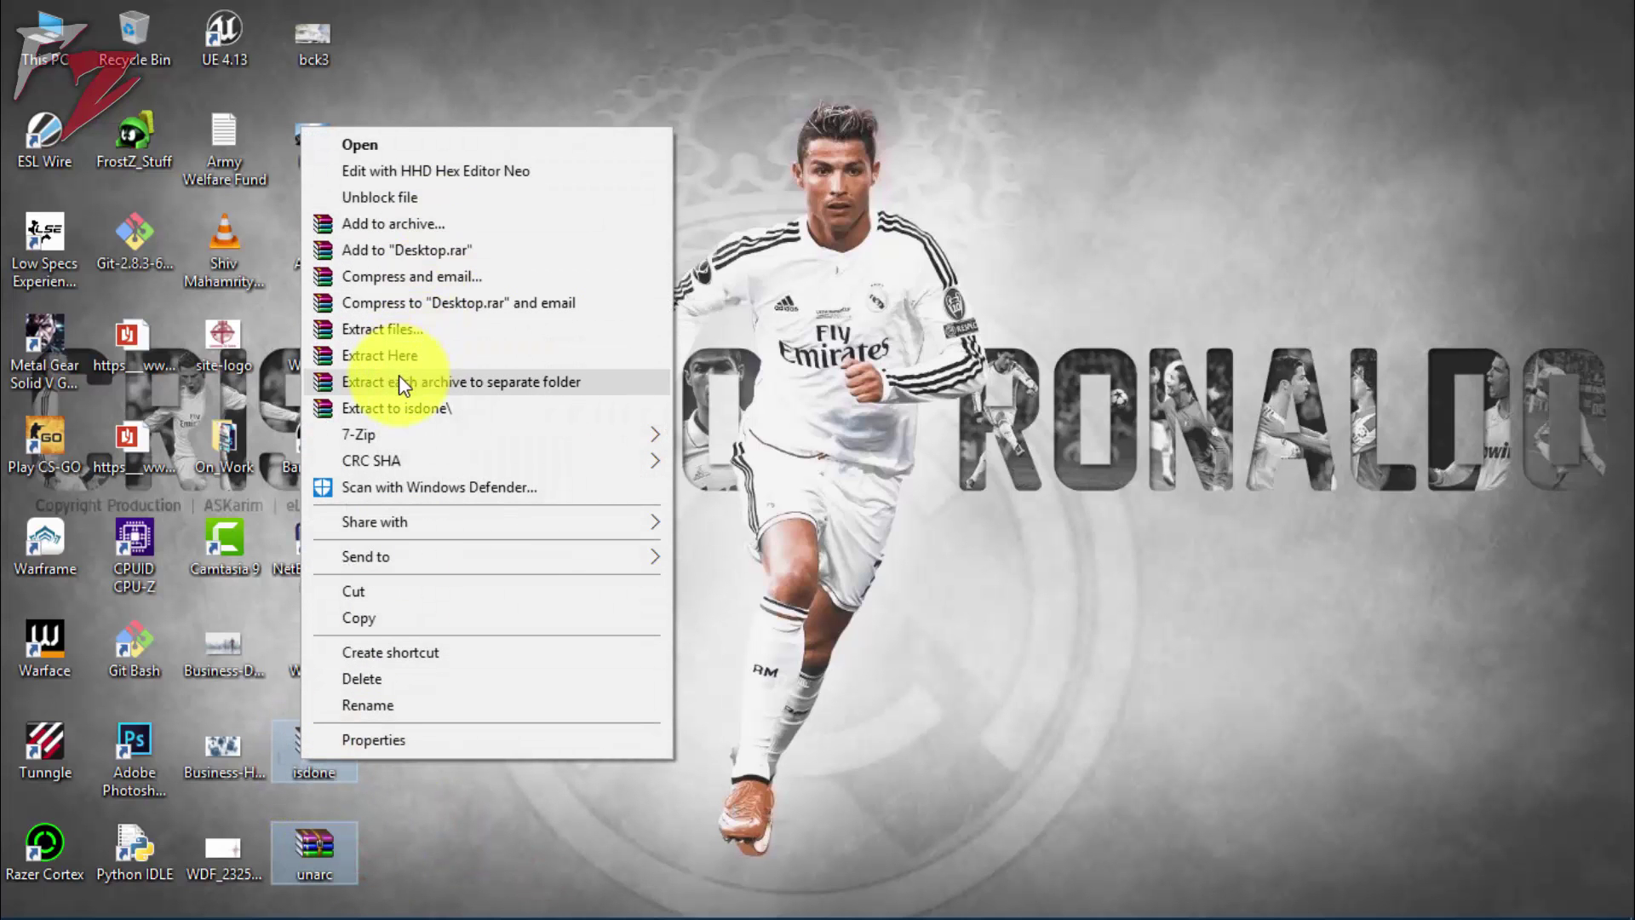
click(398, 329)
click(883, 734)
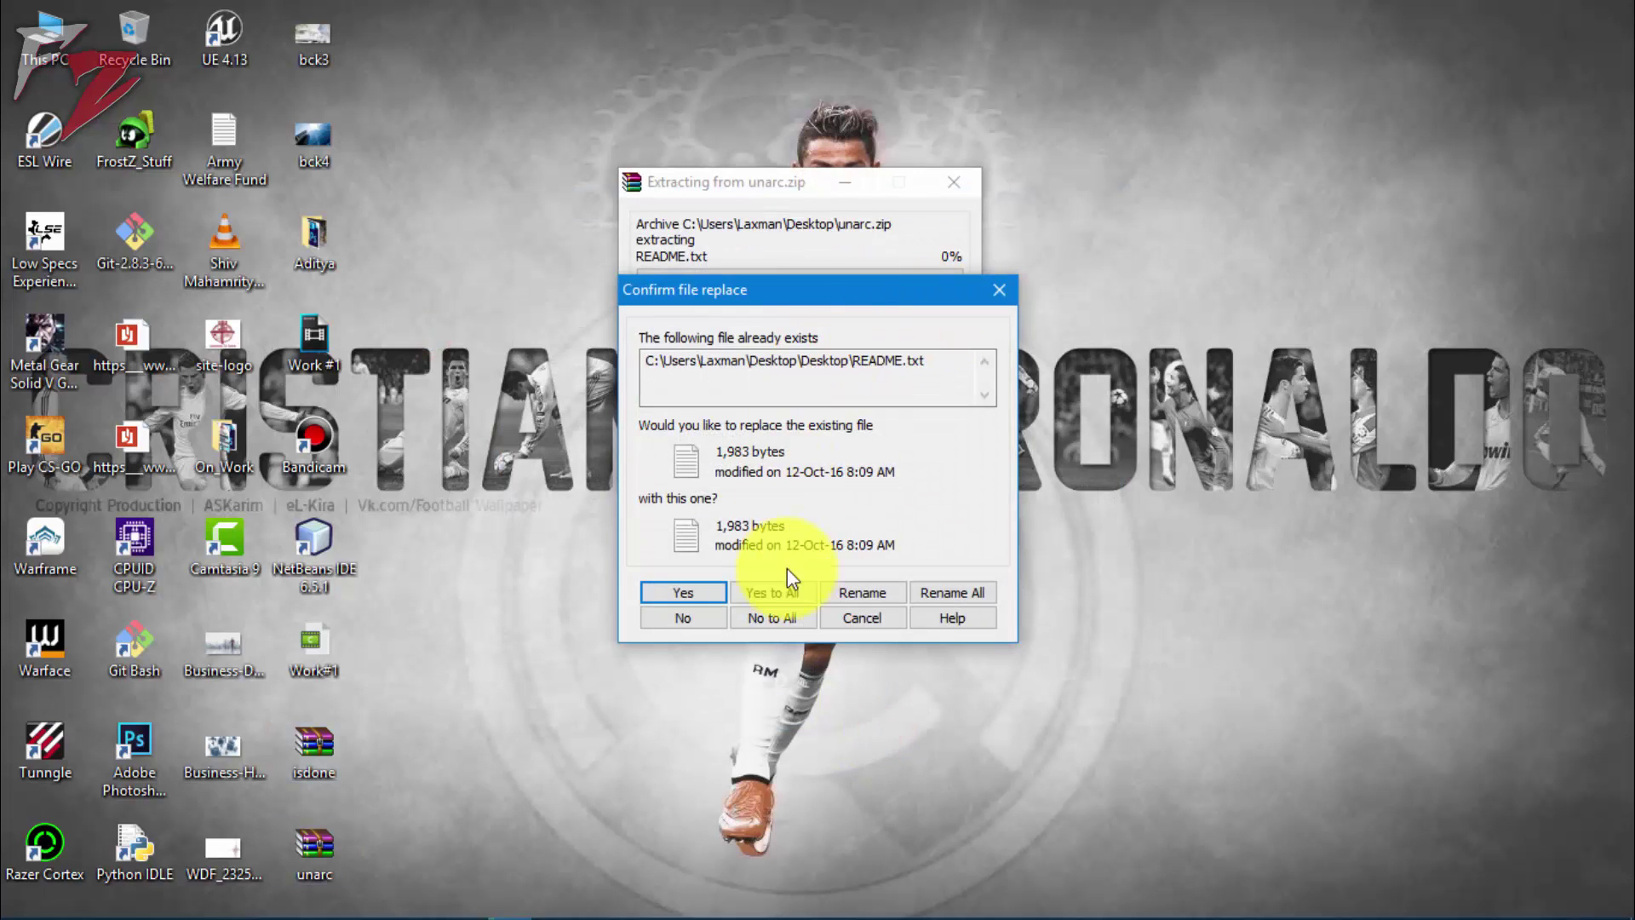
click(760, 594)
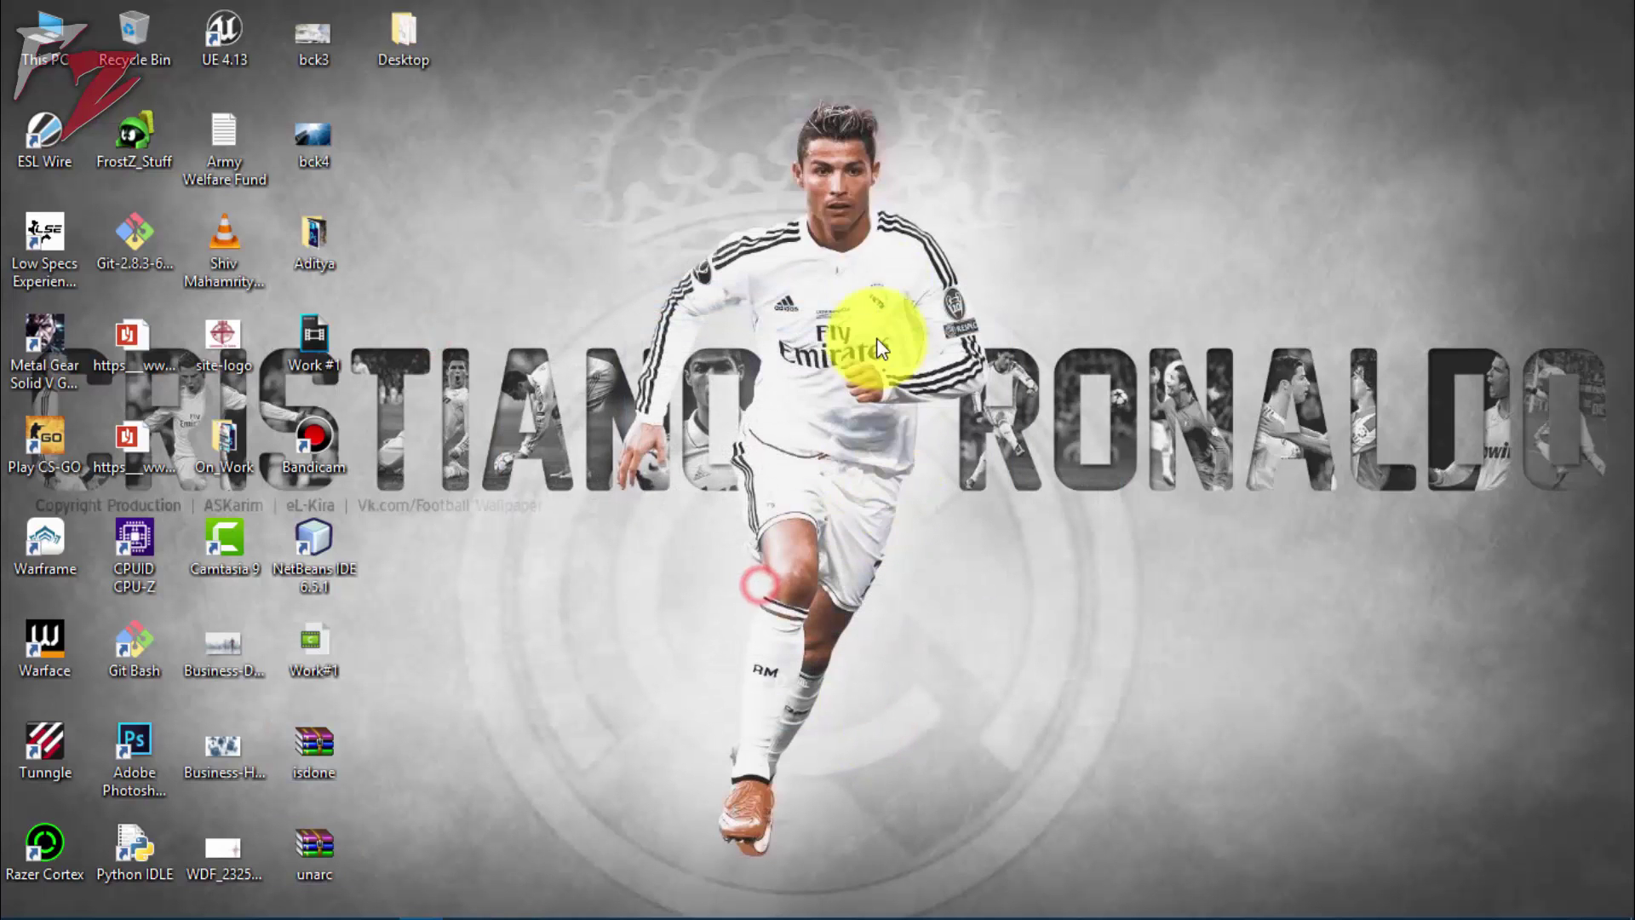
- Delete README from the extracted Desktop folder, leaving ISDone.dll and unarc.dll
click(415, 50)
double_click(415, 53)
click(343, 176)
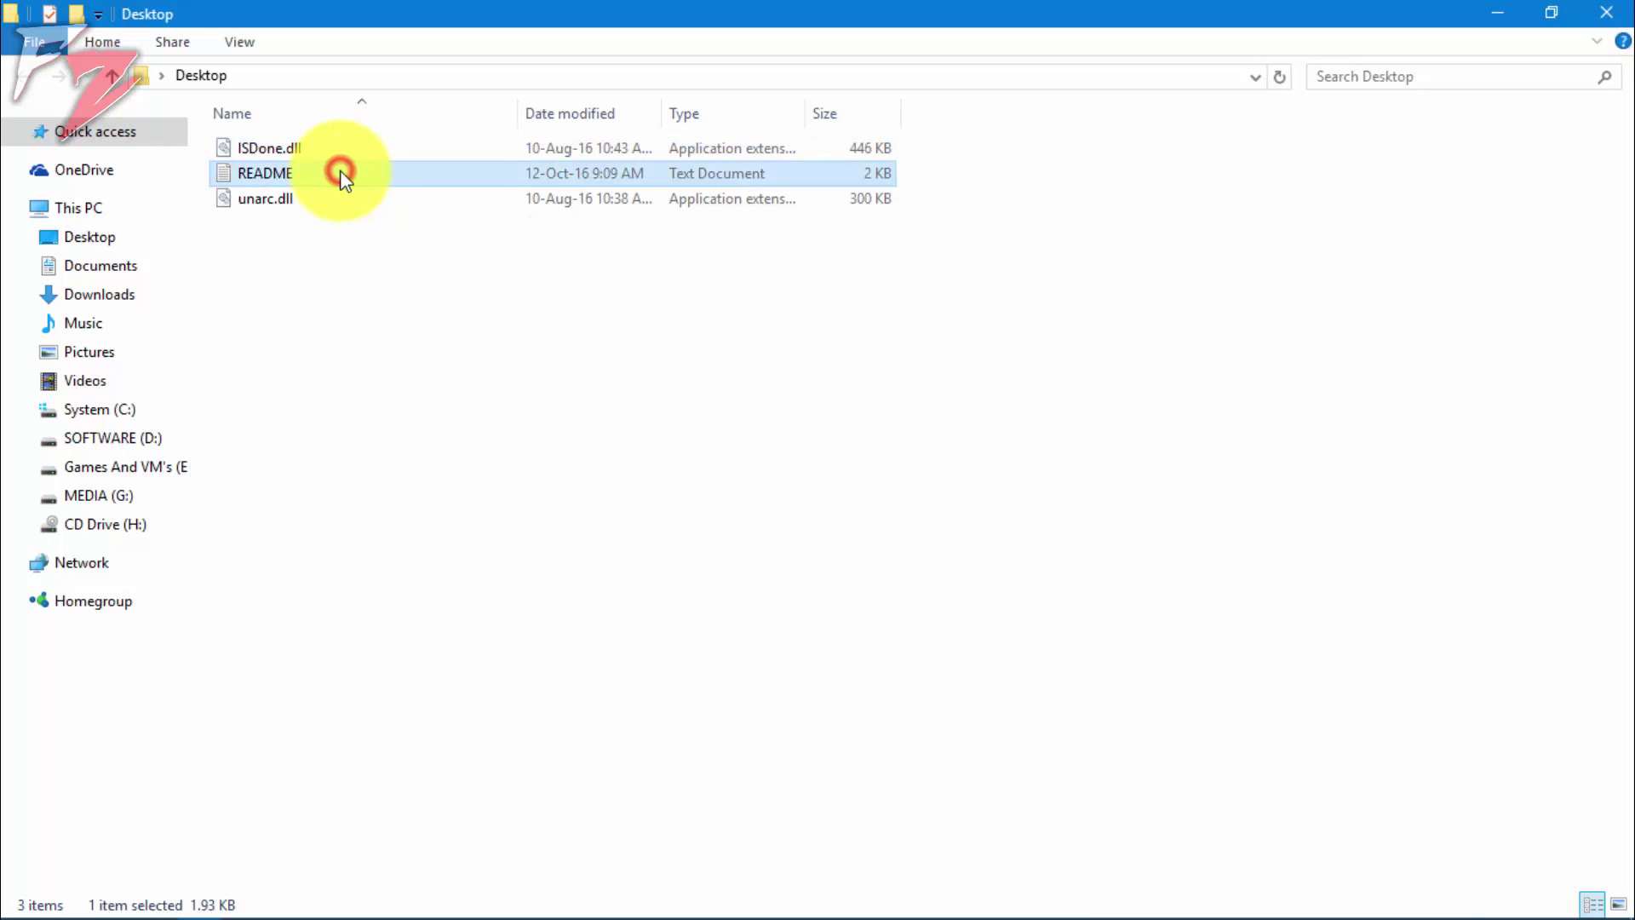
key(Delete)
drag(355, 259, 277, 161)
click(1498, 14)
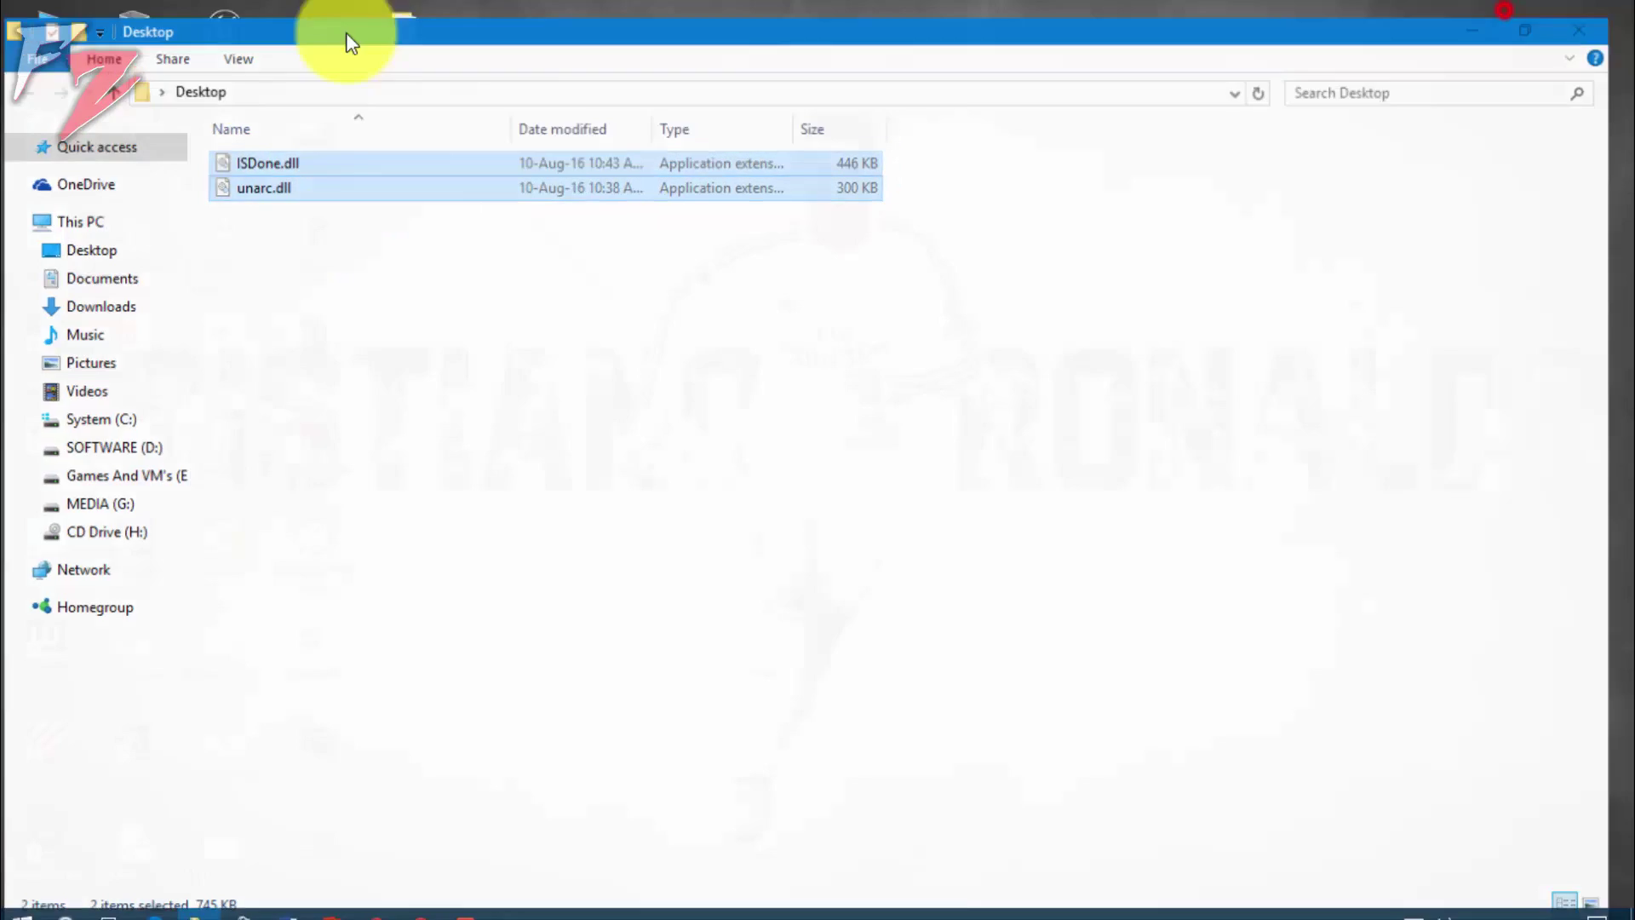
- Delete the three stray .exe files from the root of System (C:)
double_click(29, 47)
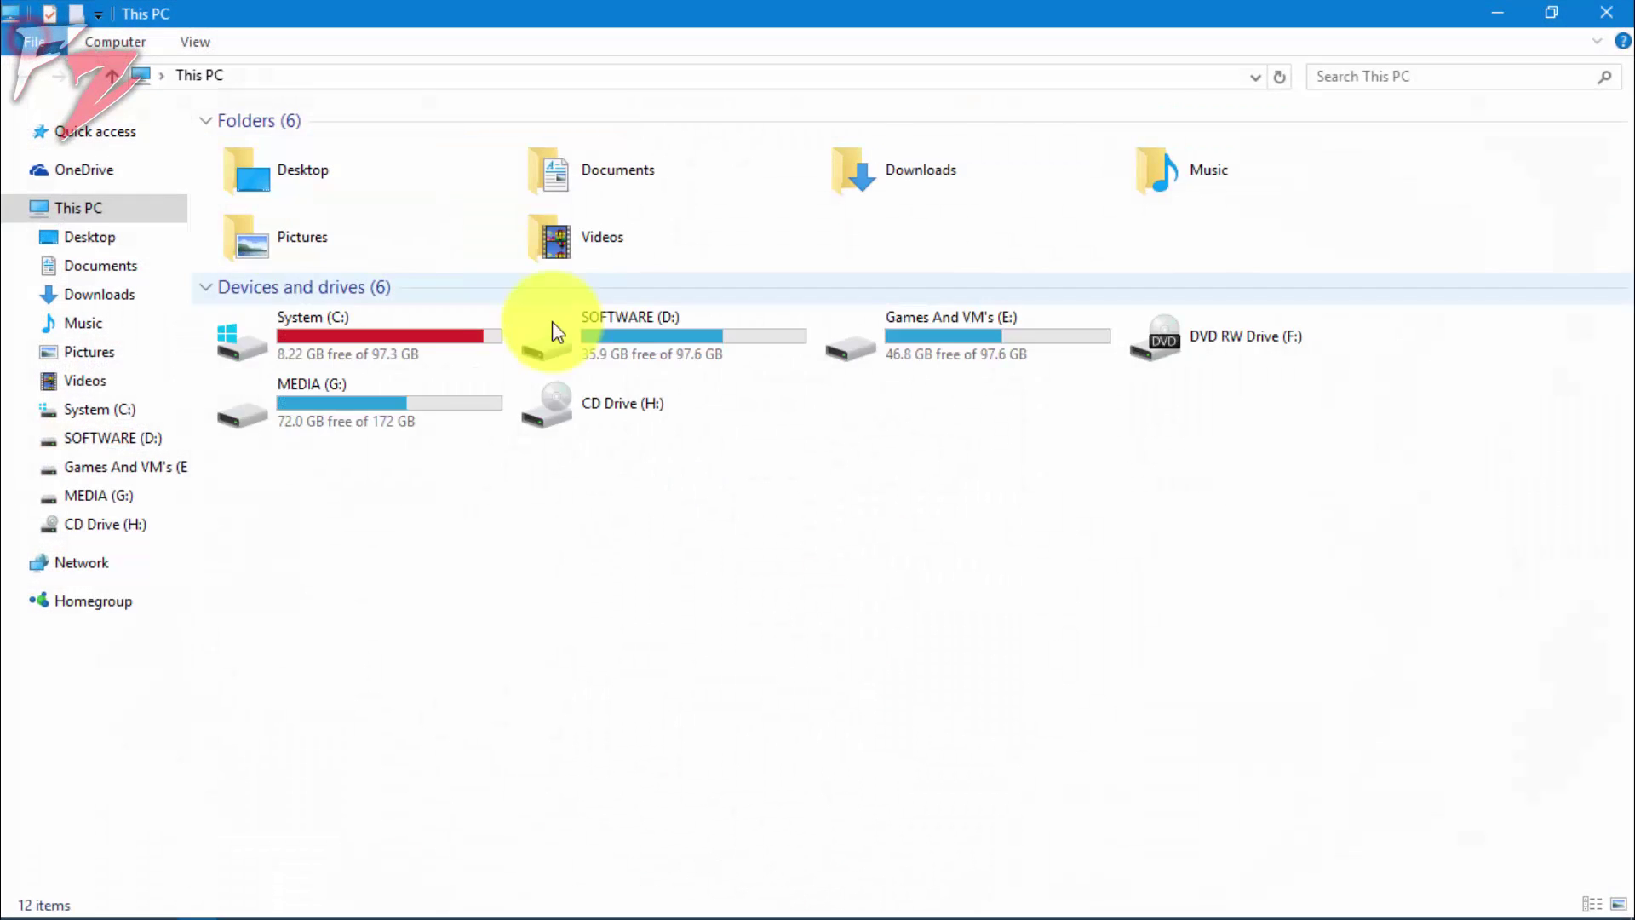
double_click(433, 335)
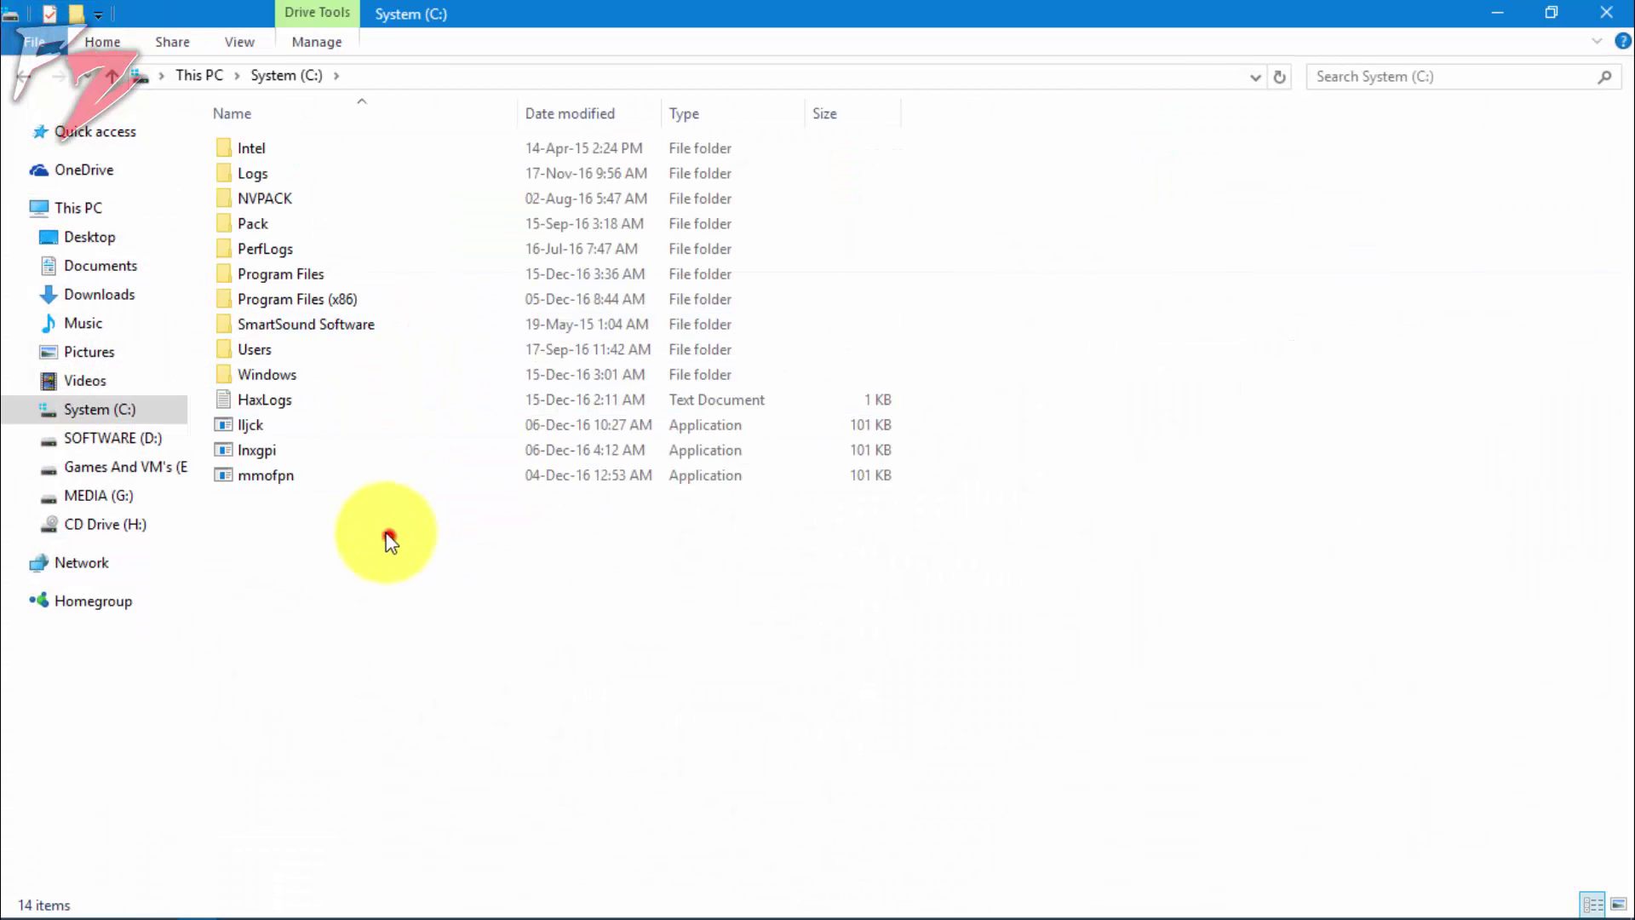
drag(390, 537, 324, 426)
key(Delete)
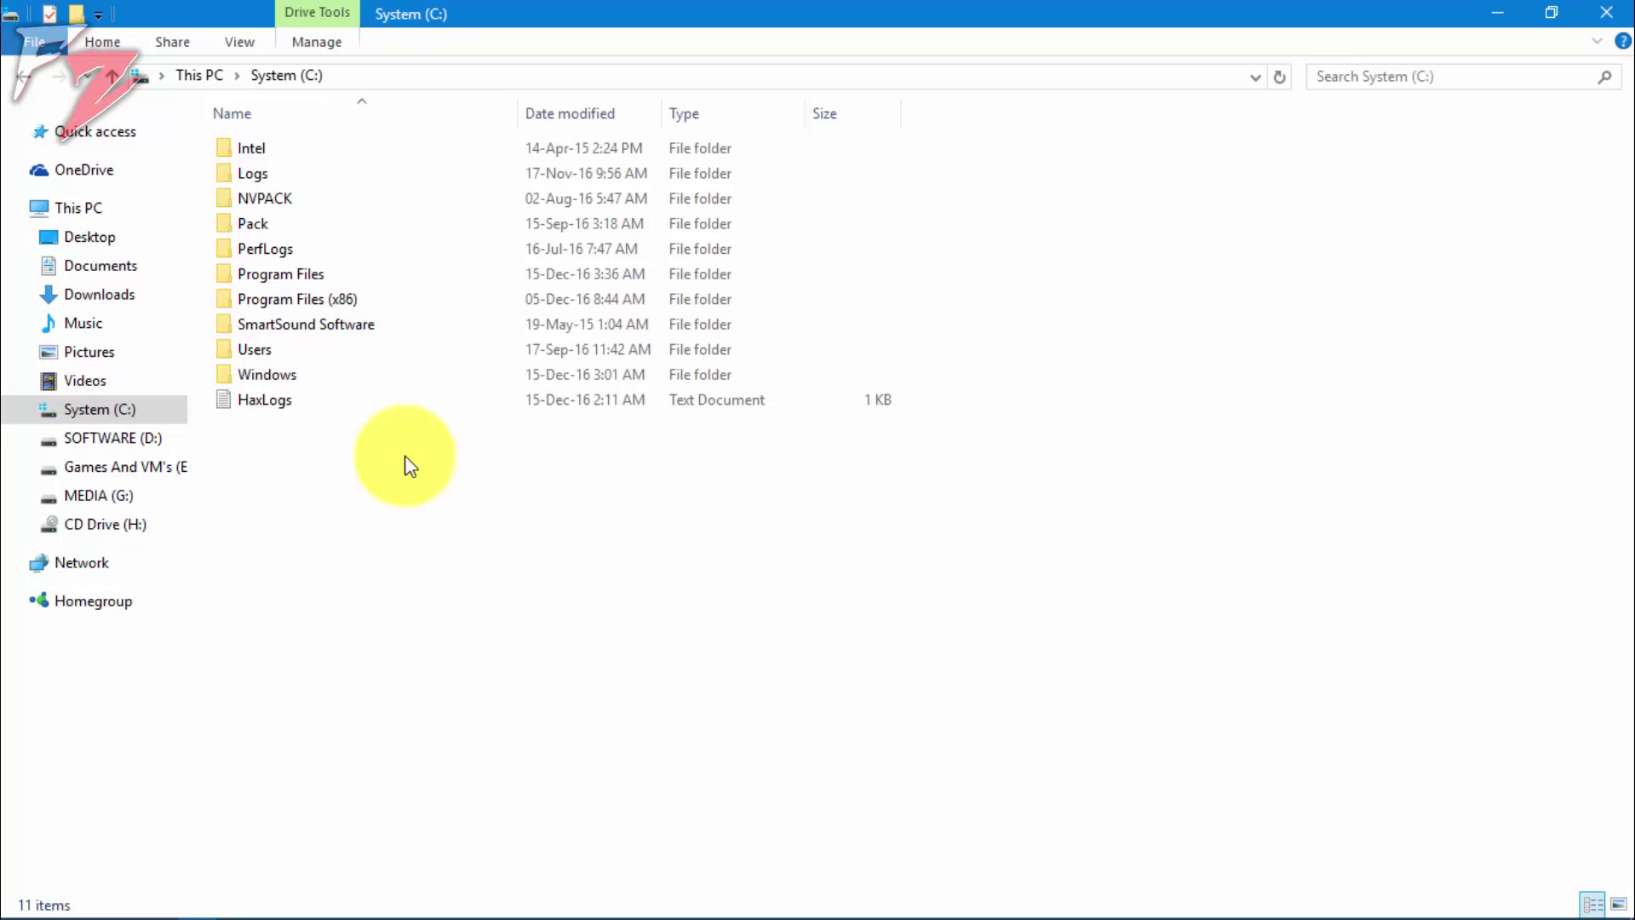
- Look inside C:\Windows\System32, then return to the C: drive root
double_click(307, 376)
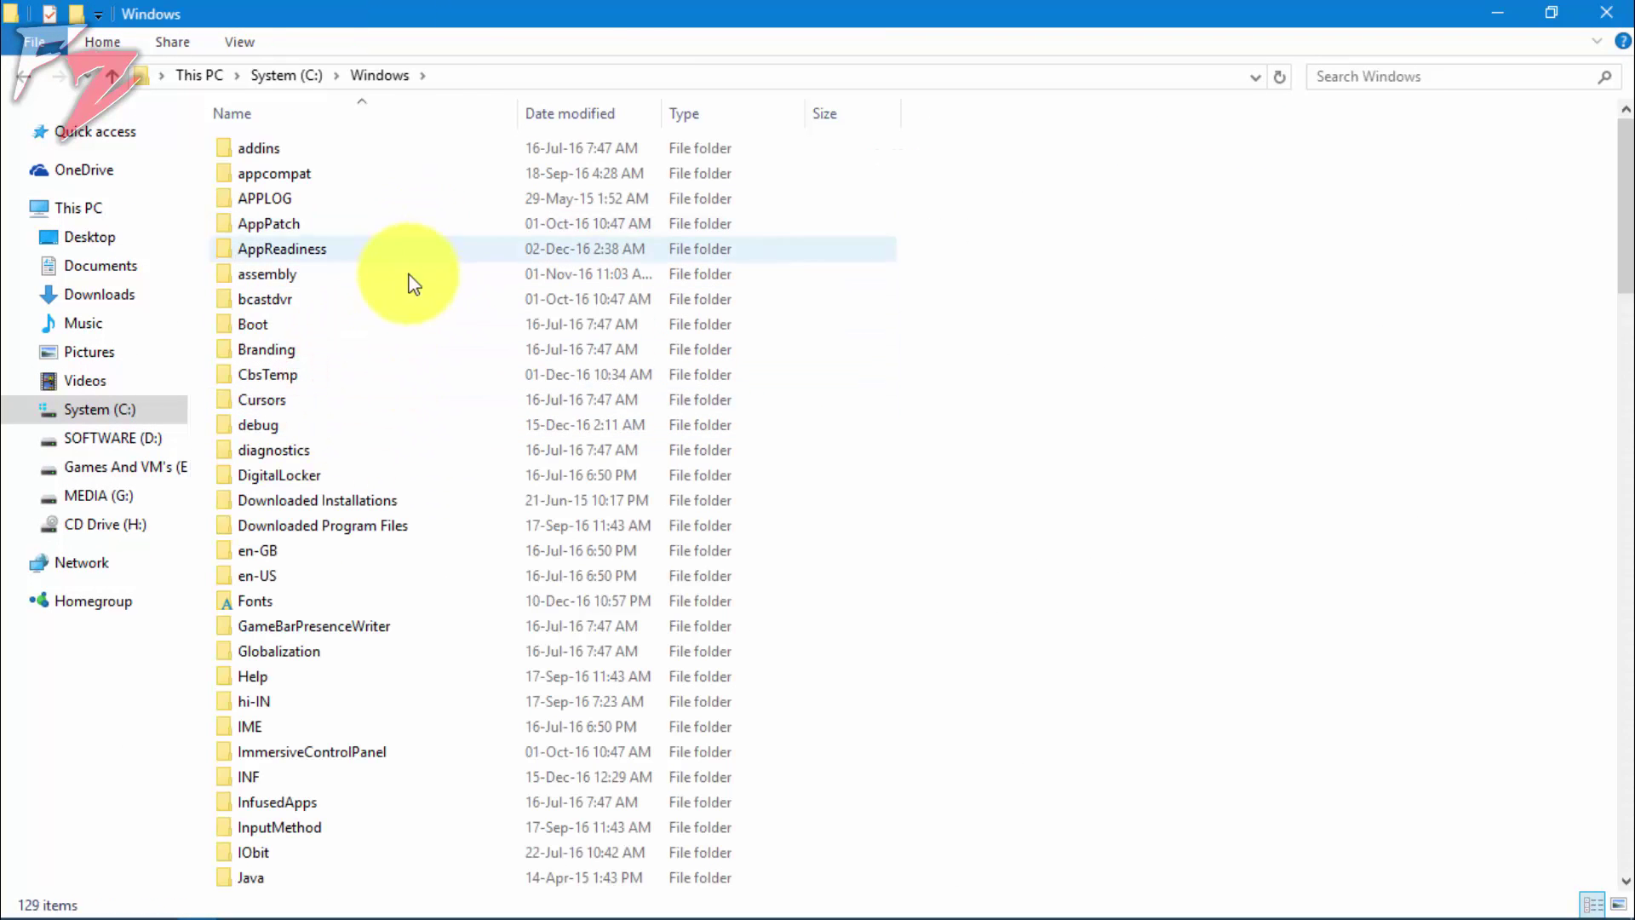
click(404, 327)
key(s)
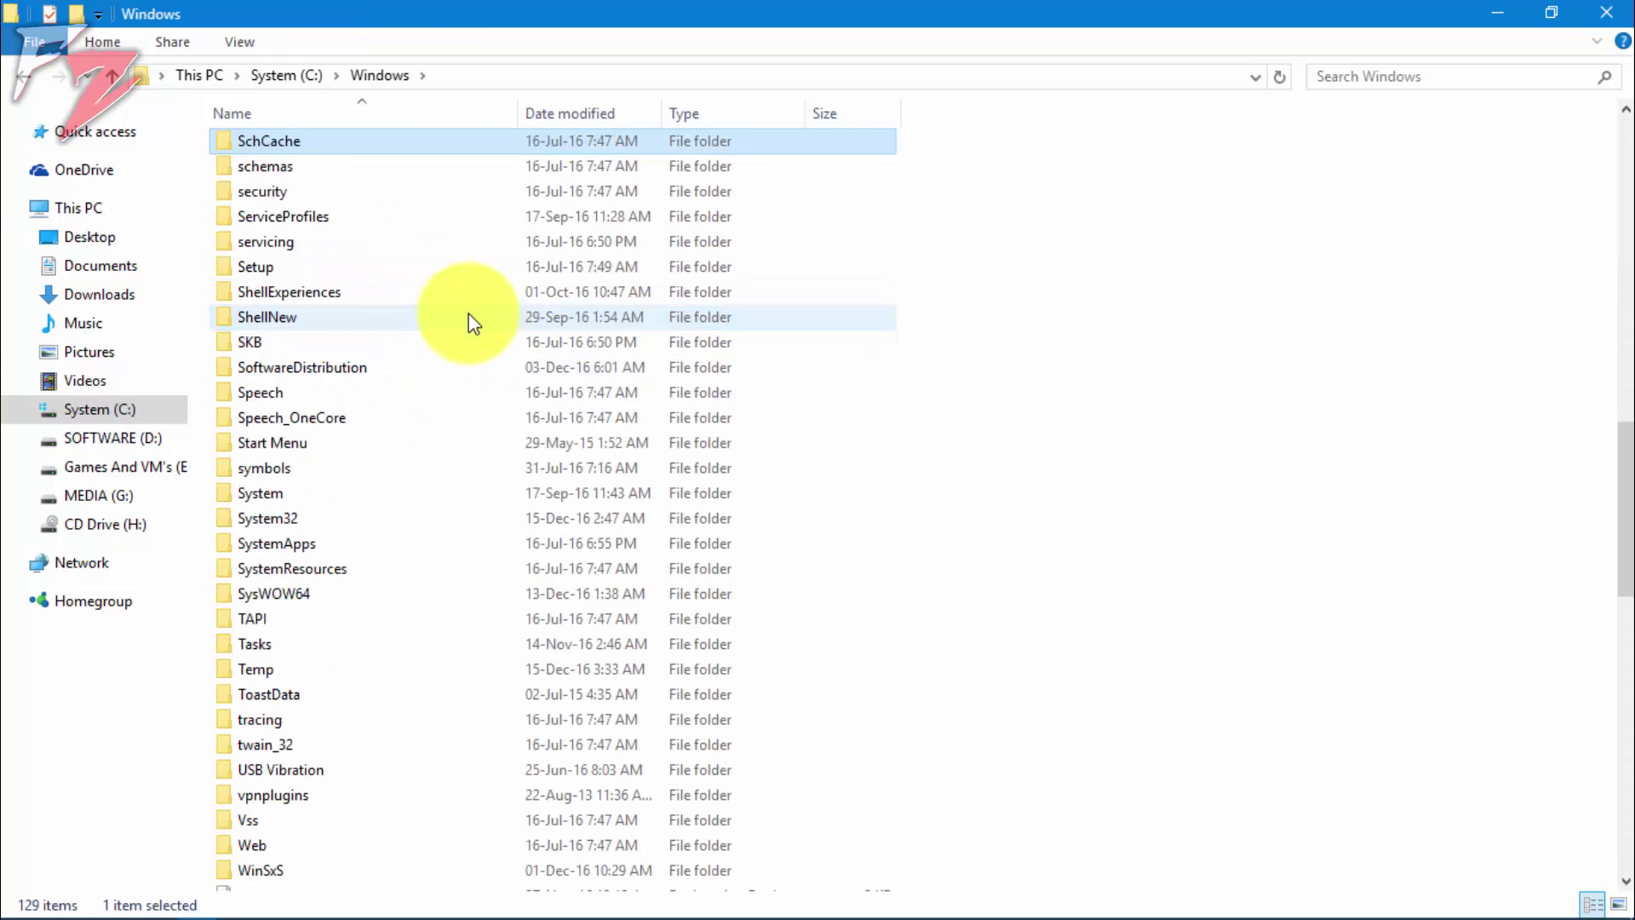
double_click(374, 517)
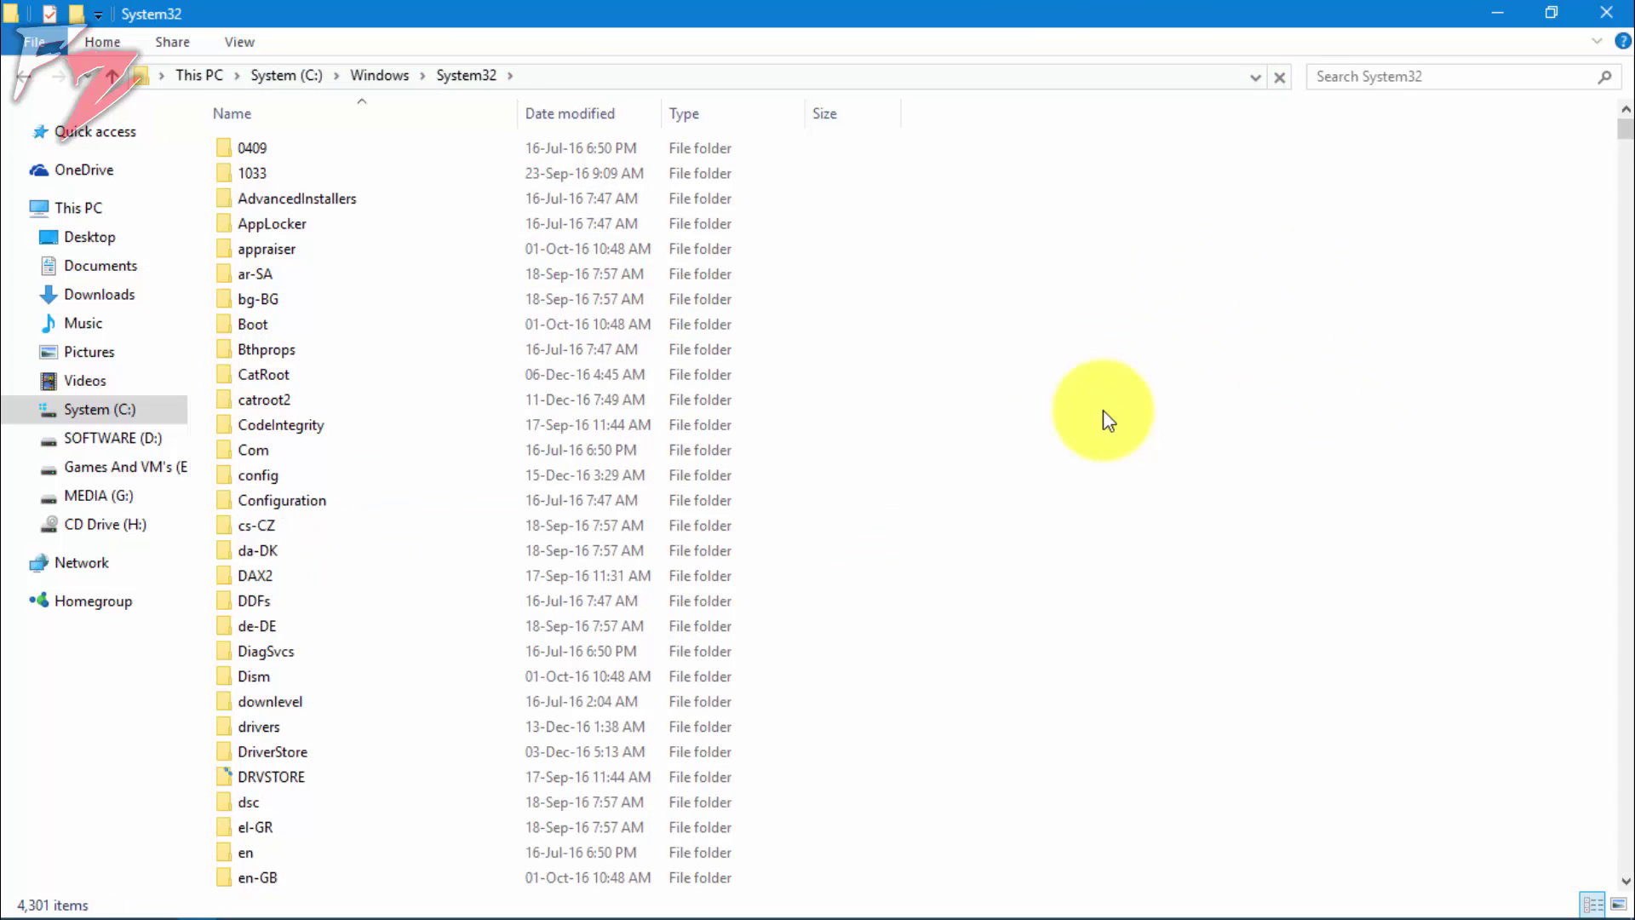
click(17, 81)
click(17, 81)
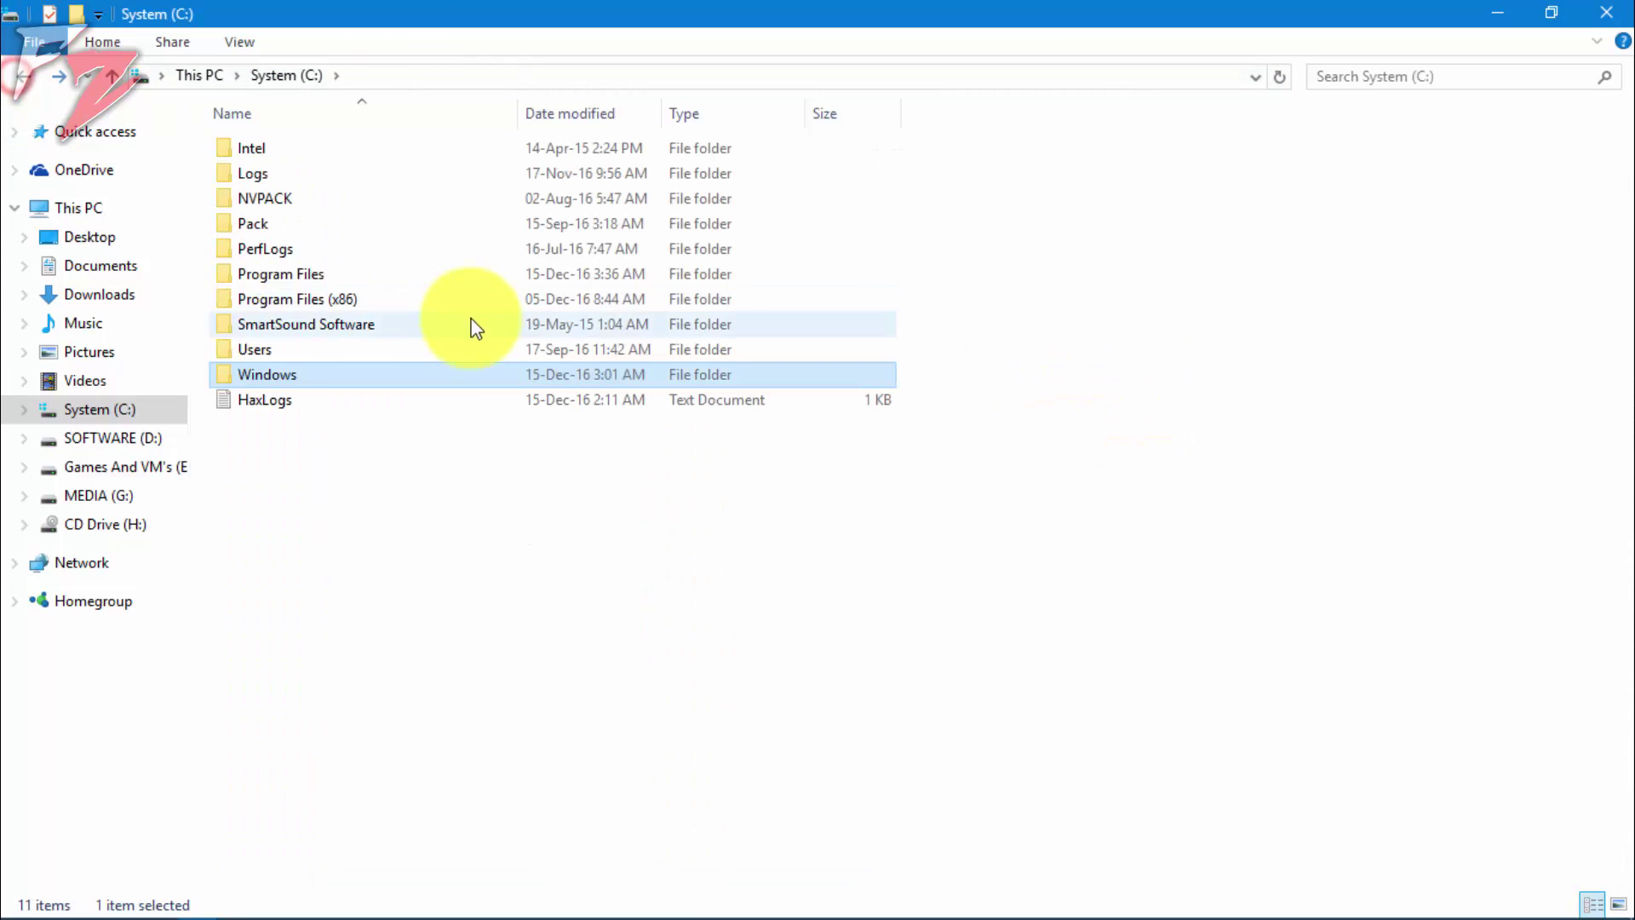
- Reopen the Windows folder and locate System32 and SysWOW64
double_click(317, 377)
click(579, 398)
key(s)
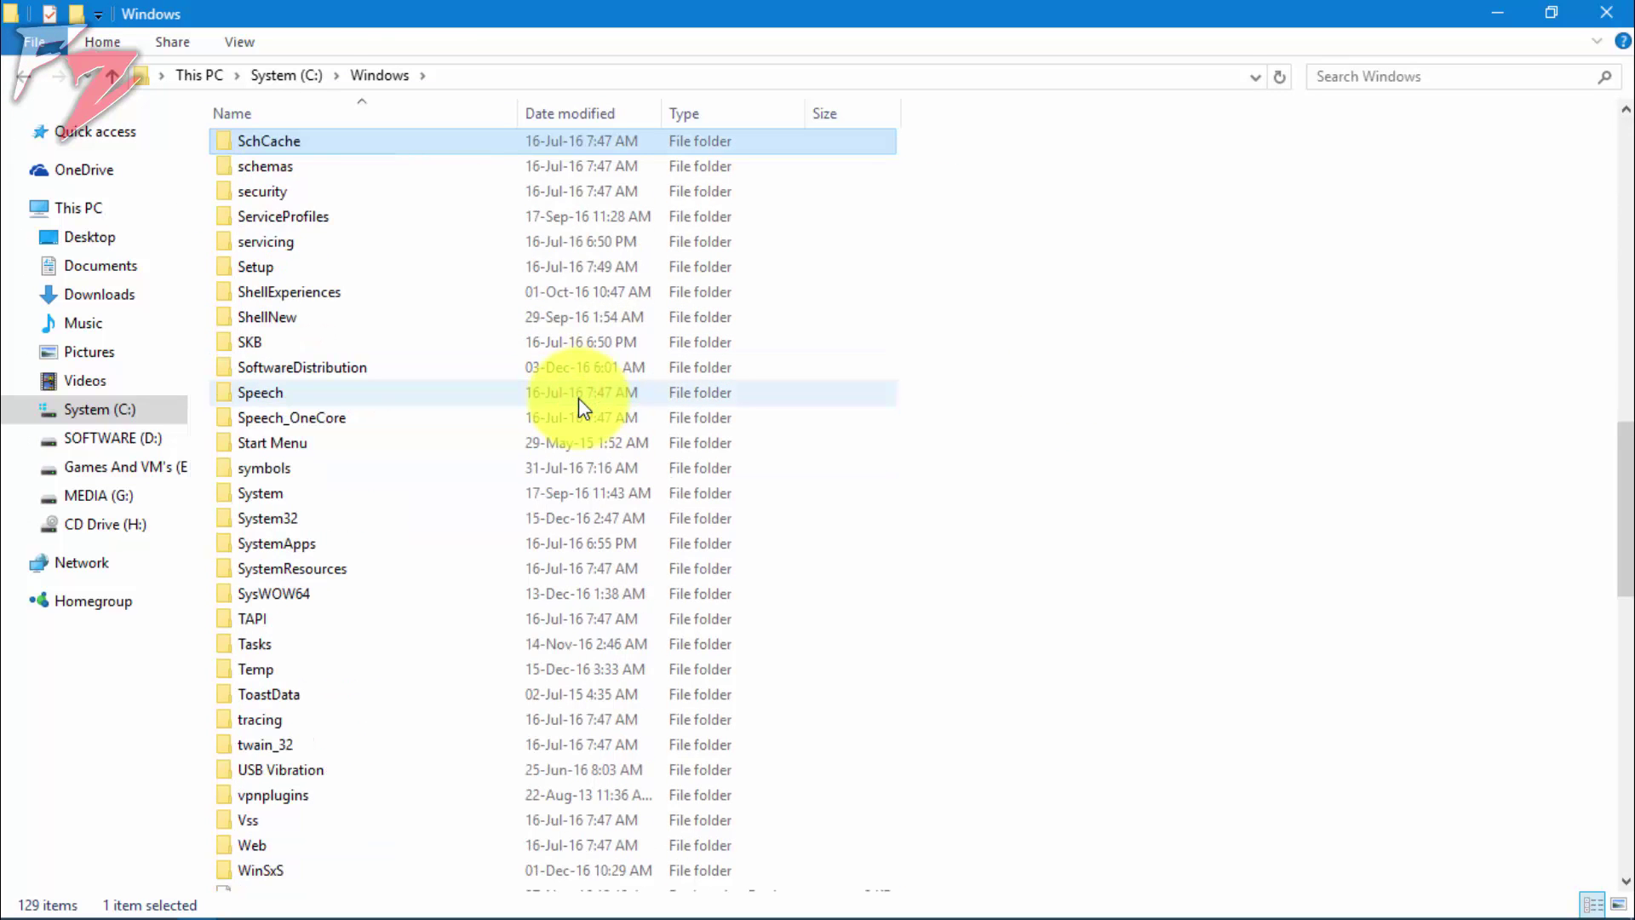
click(321, 518)
click(331, 598)
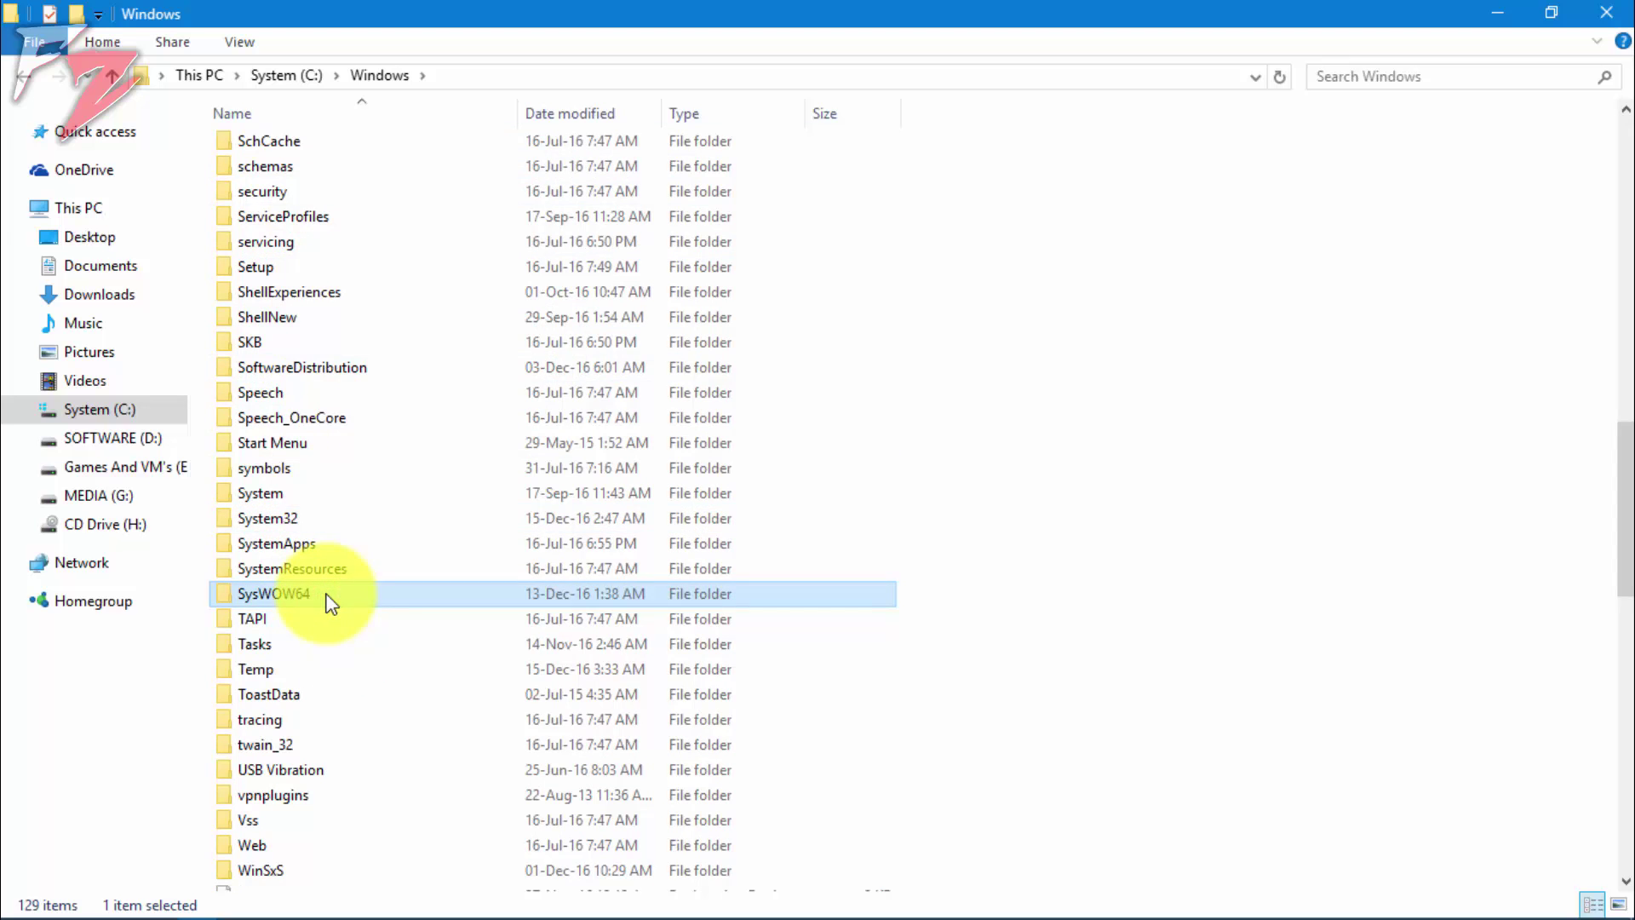
click(384, 511)
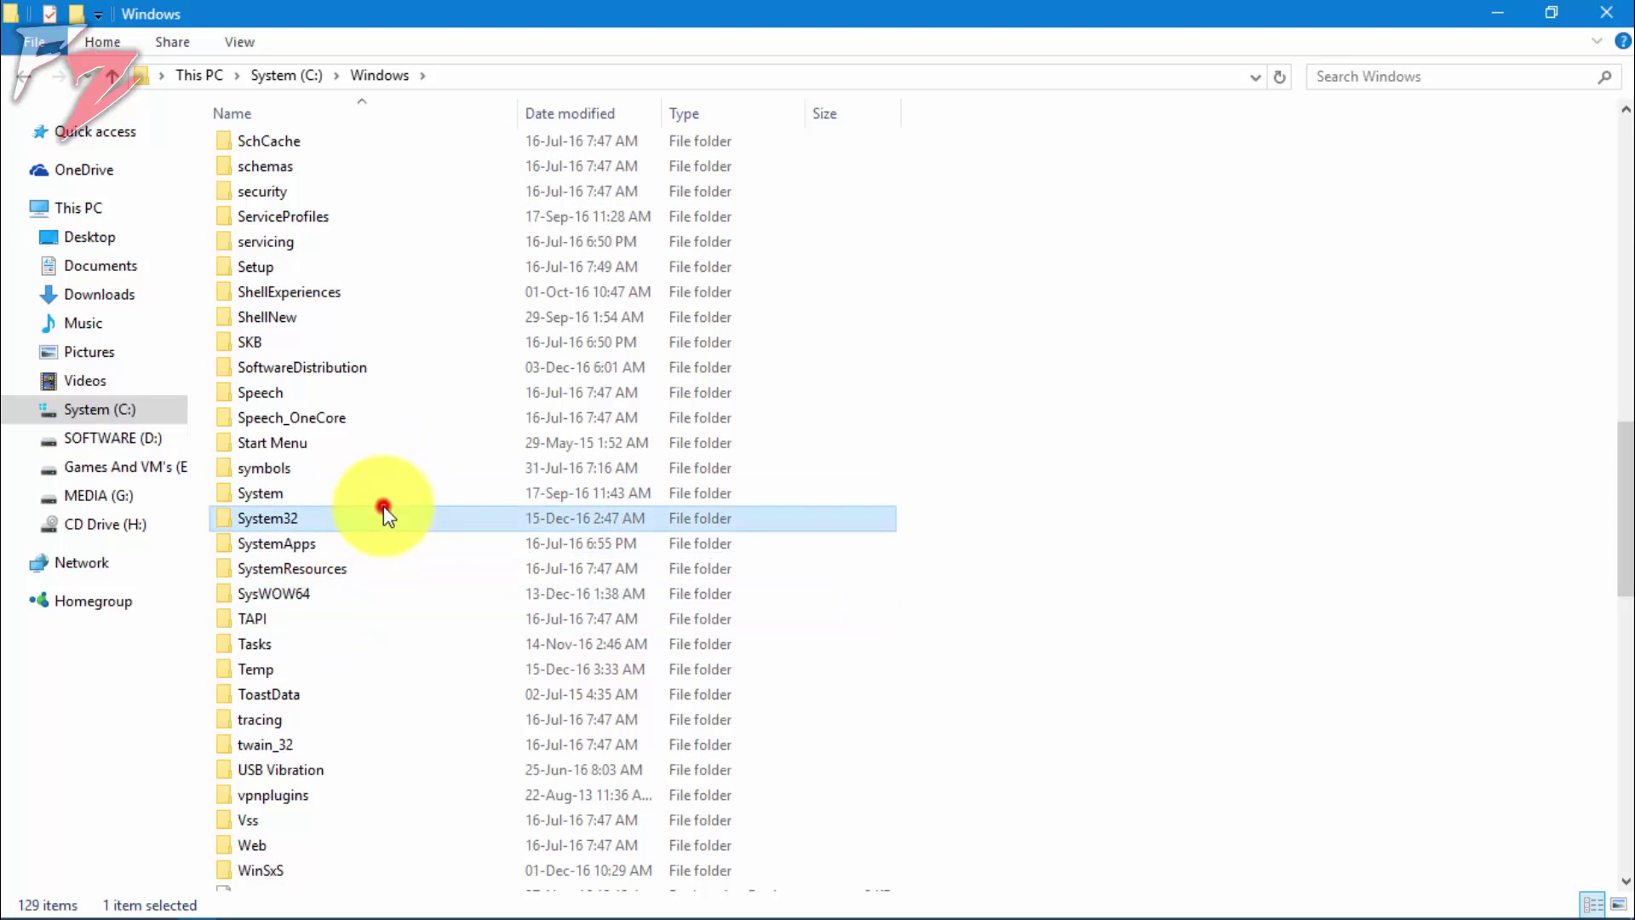
click(322, 594)
click(1205, 482)
click(1495, 12)
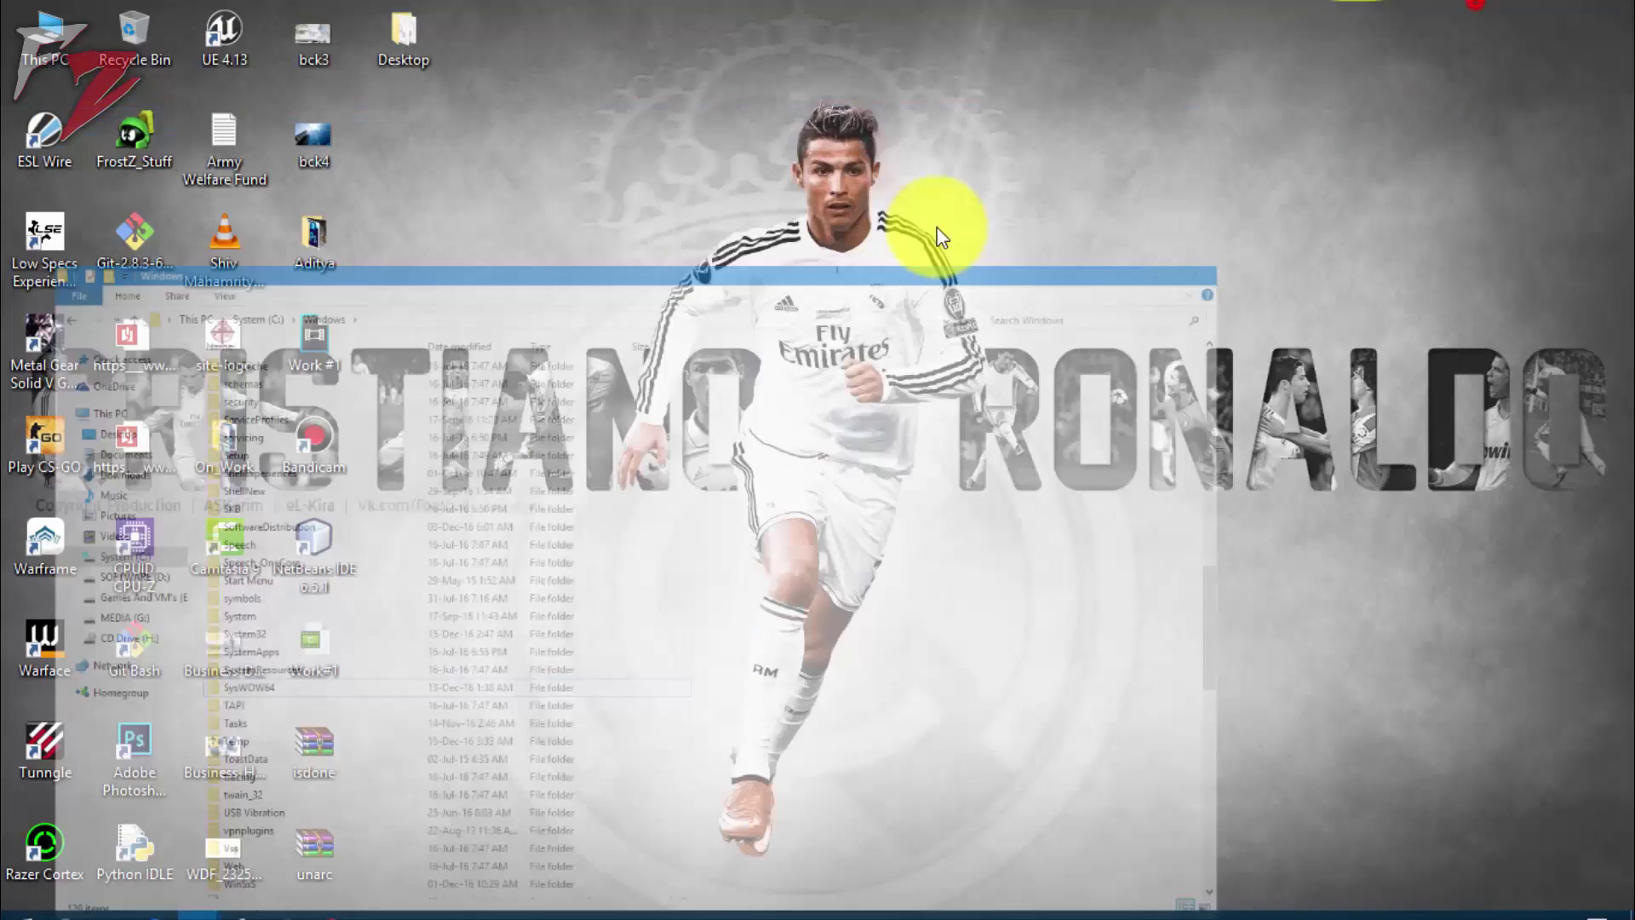
- Copy ISDone.dll and unarc.dll from the extracted Desktop folder
mouse_move(225, 899)
click(360, 780)
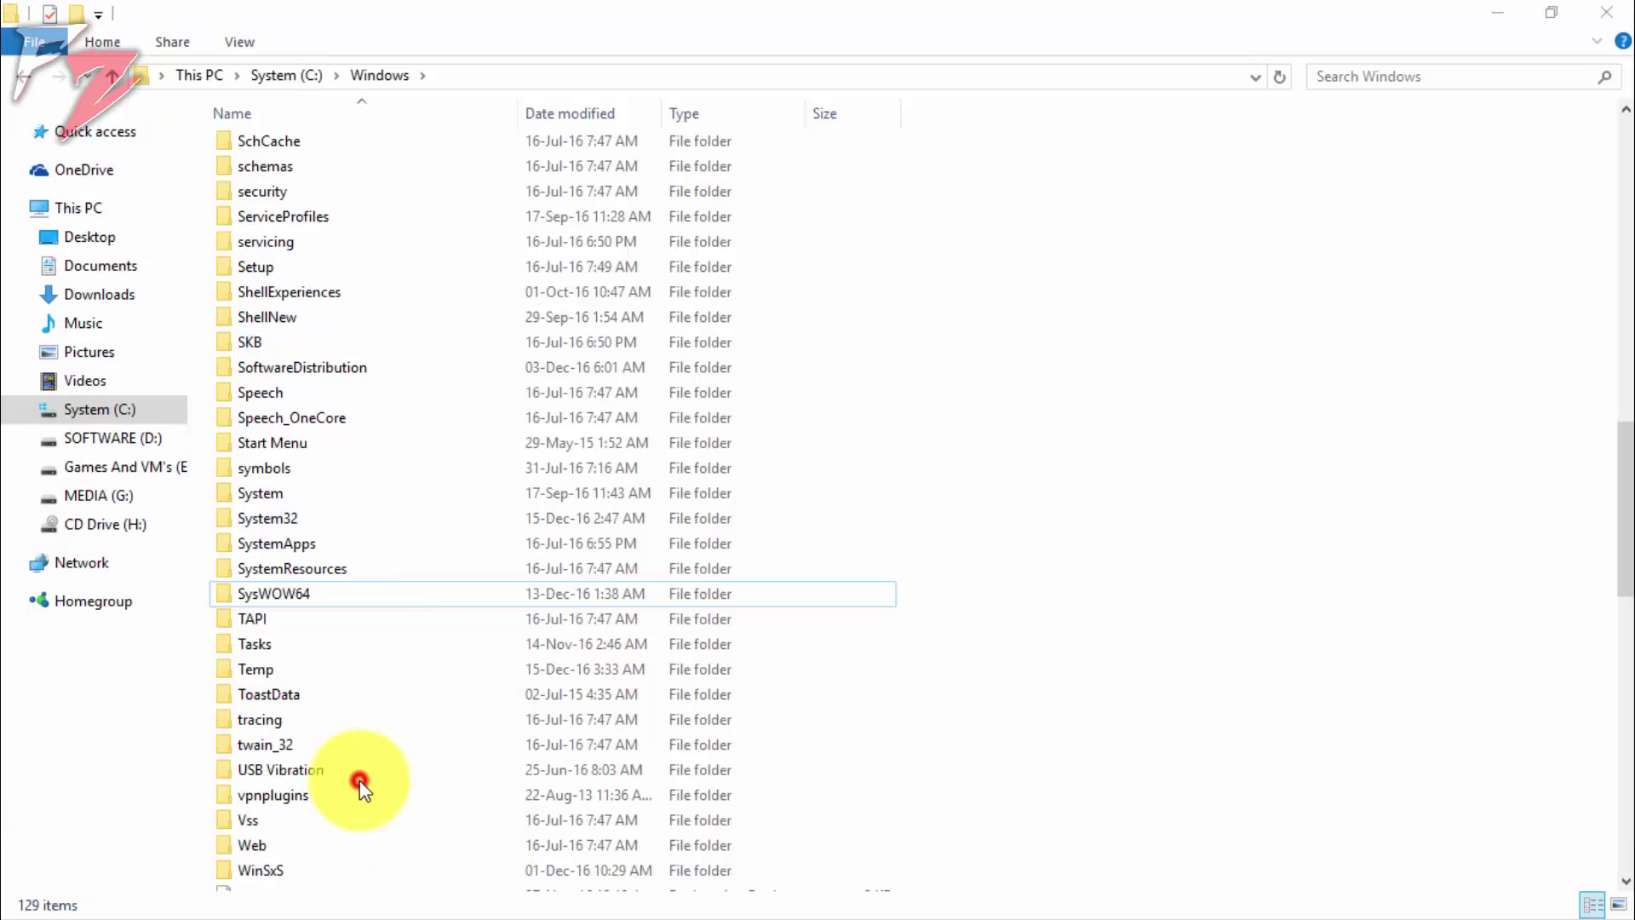
key(super+Tab)
click(1011, 247)
click(367, 295)
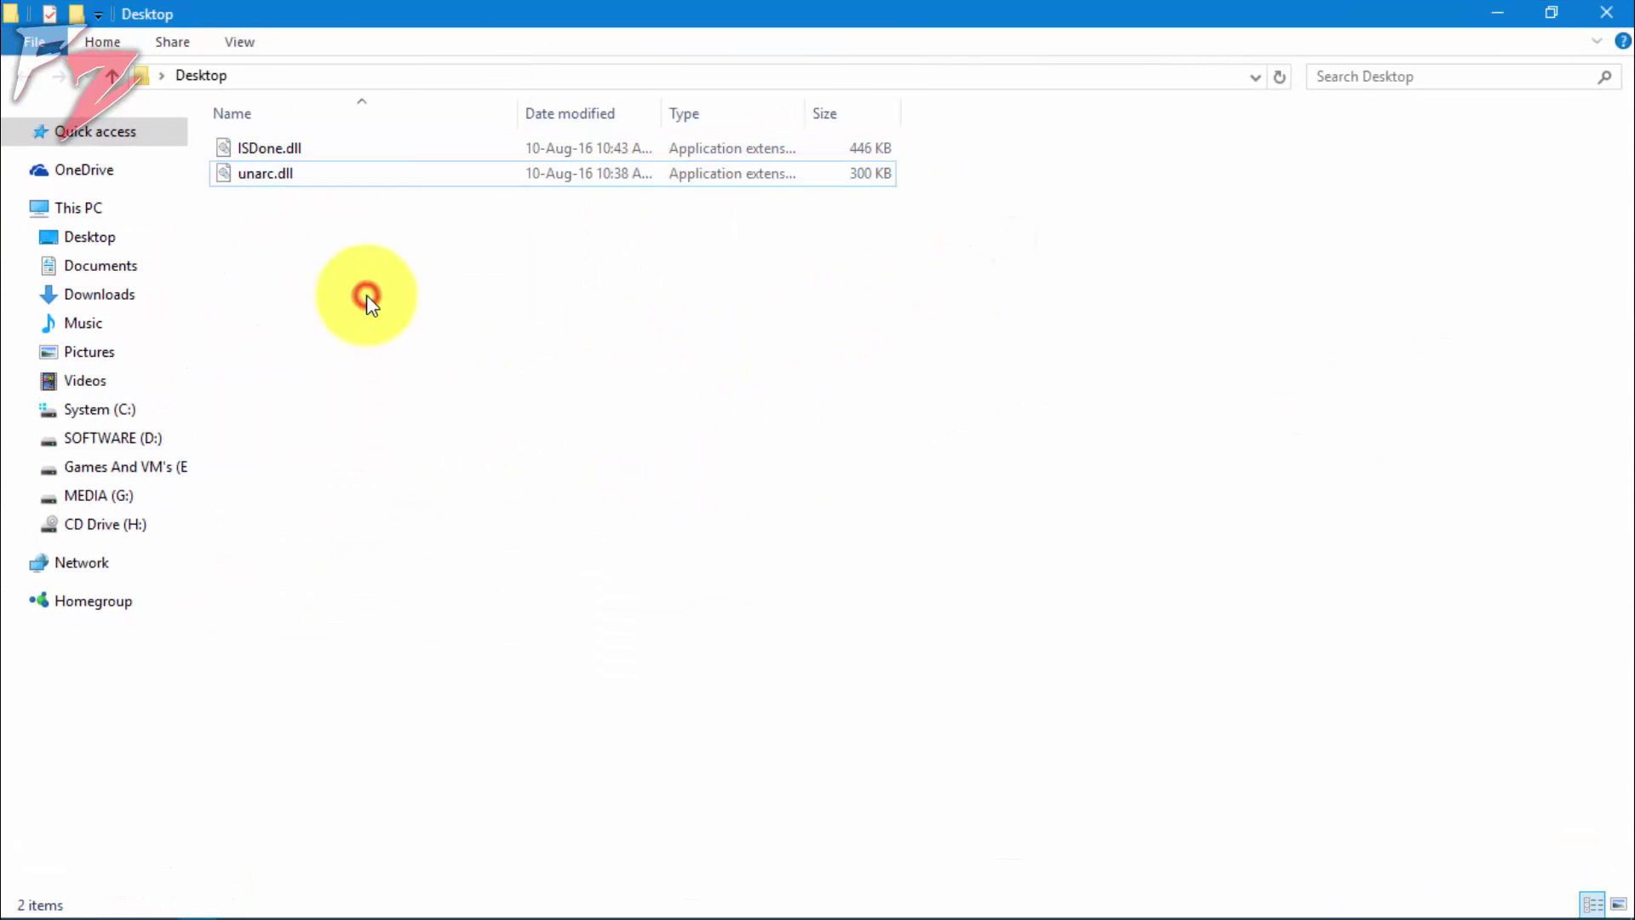
drag(334, 203, 277, 145)
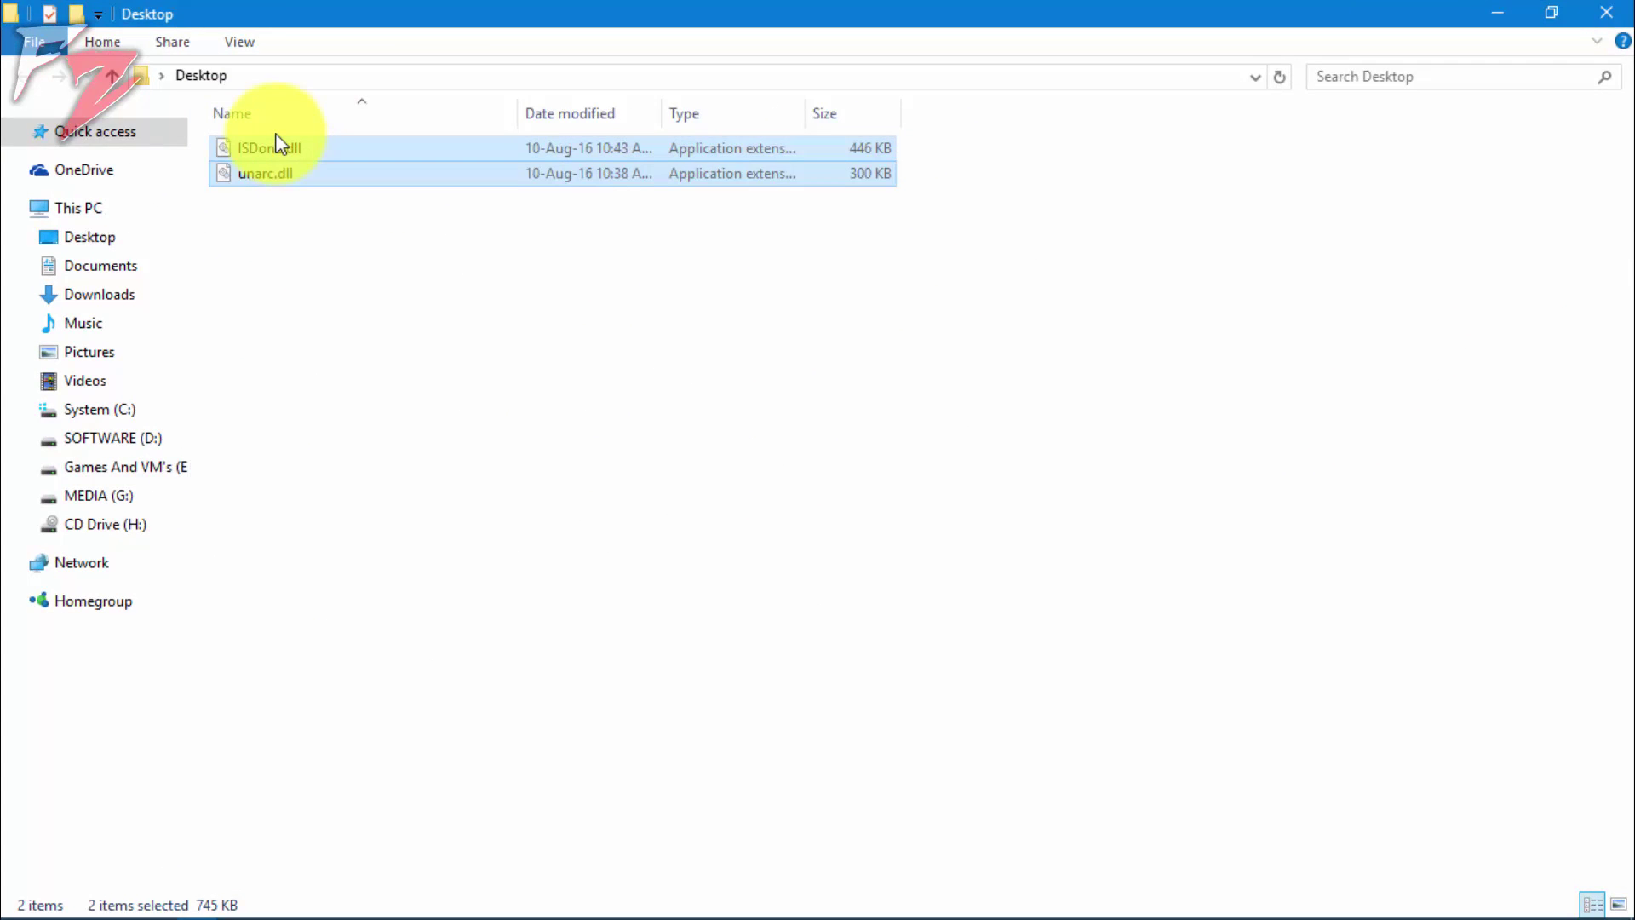
right_click(299, 146)
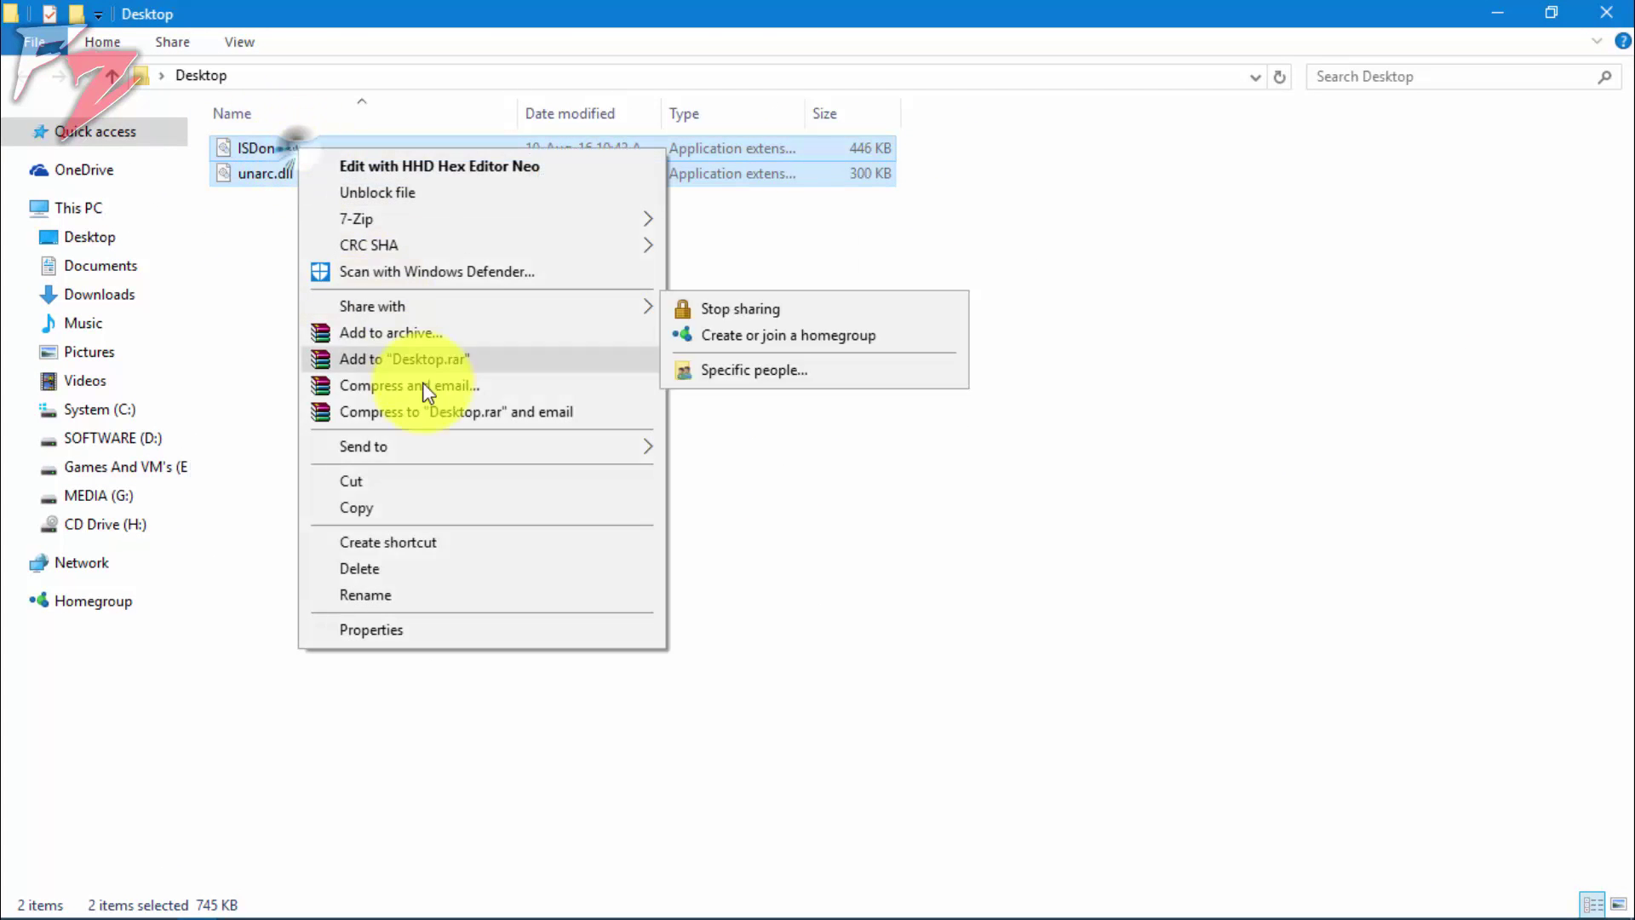
click(366, 502)
- Paste both DLLs into System32, replacing the existing ISDone.dll
key(super+Tab)
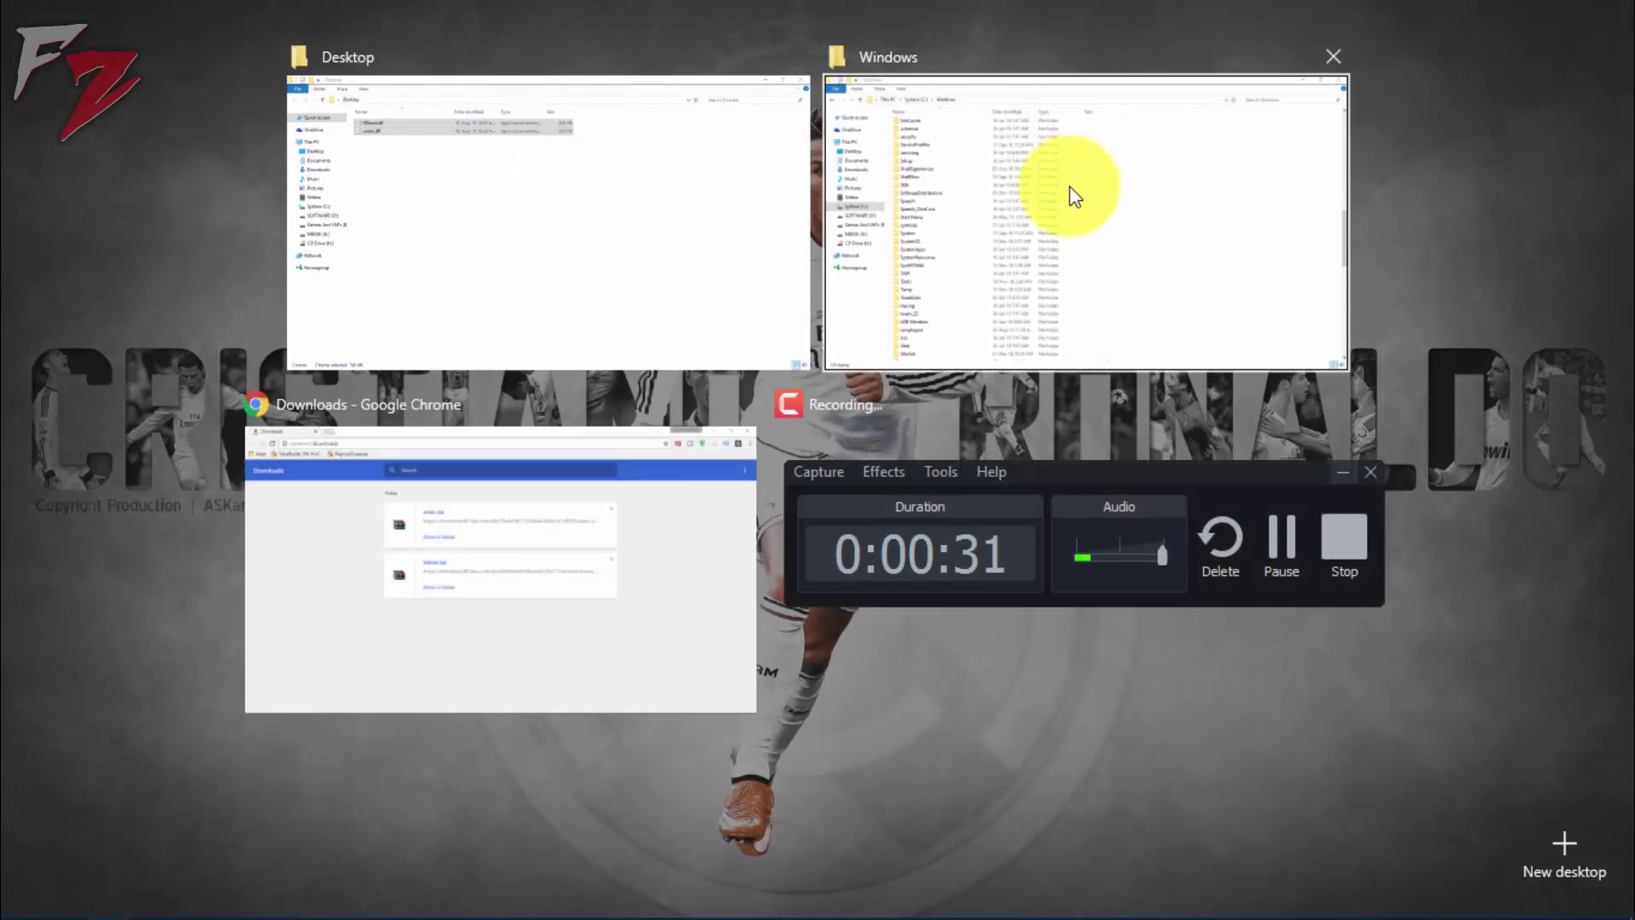
click(1070, 187)
double_click(285, 520)
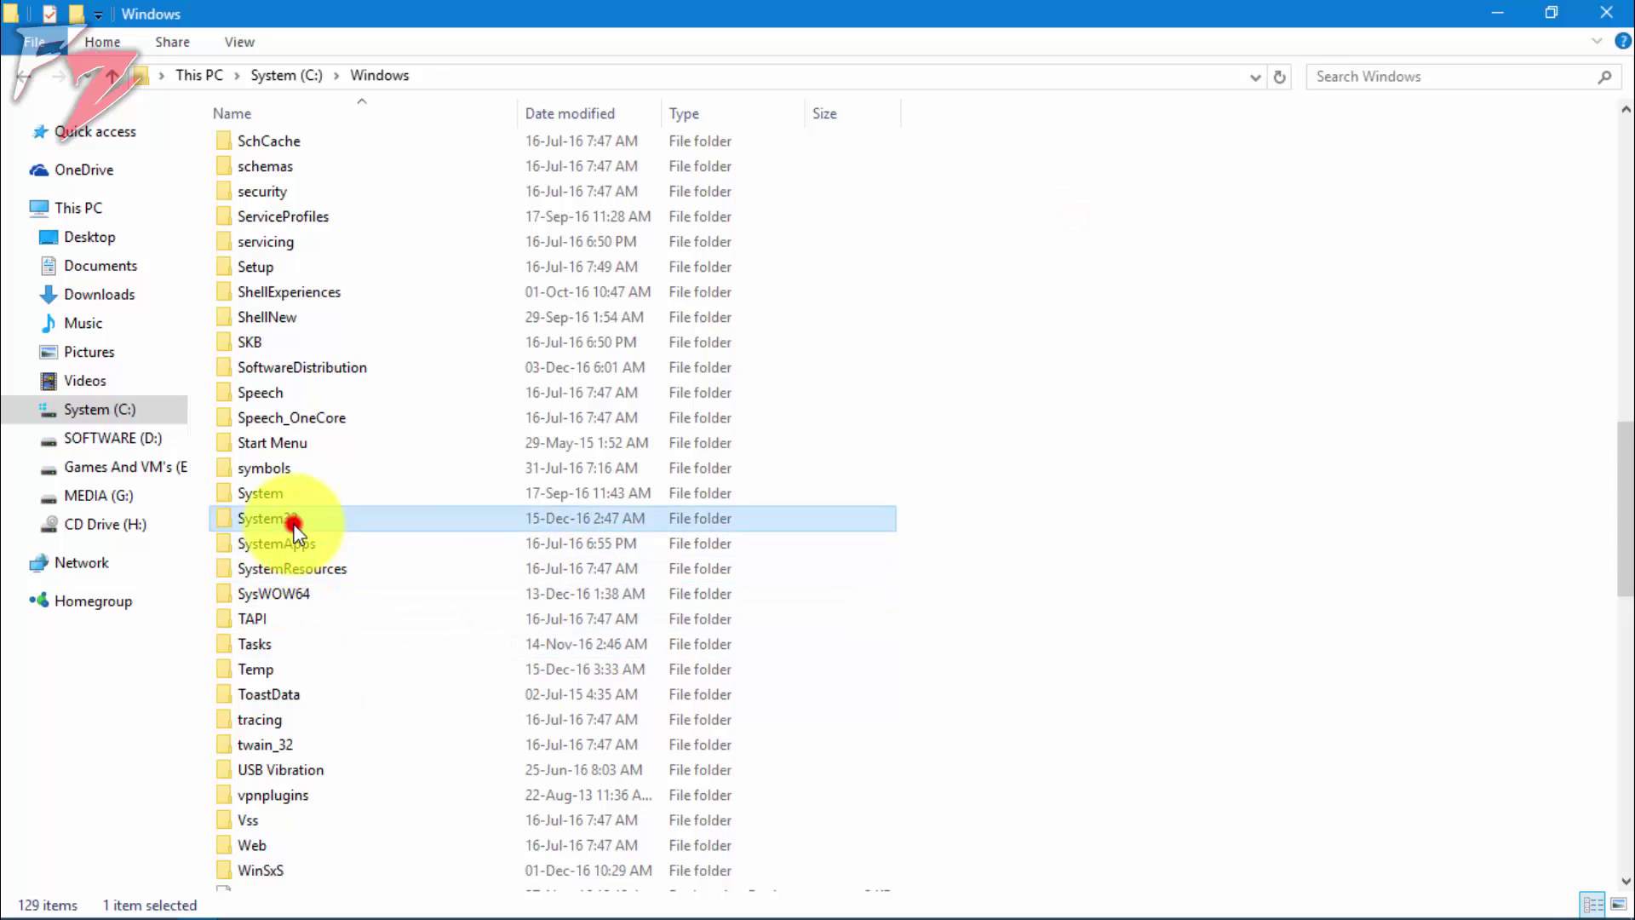
click(1303, 334)
key(ctrl+v)
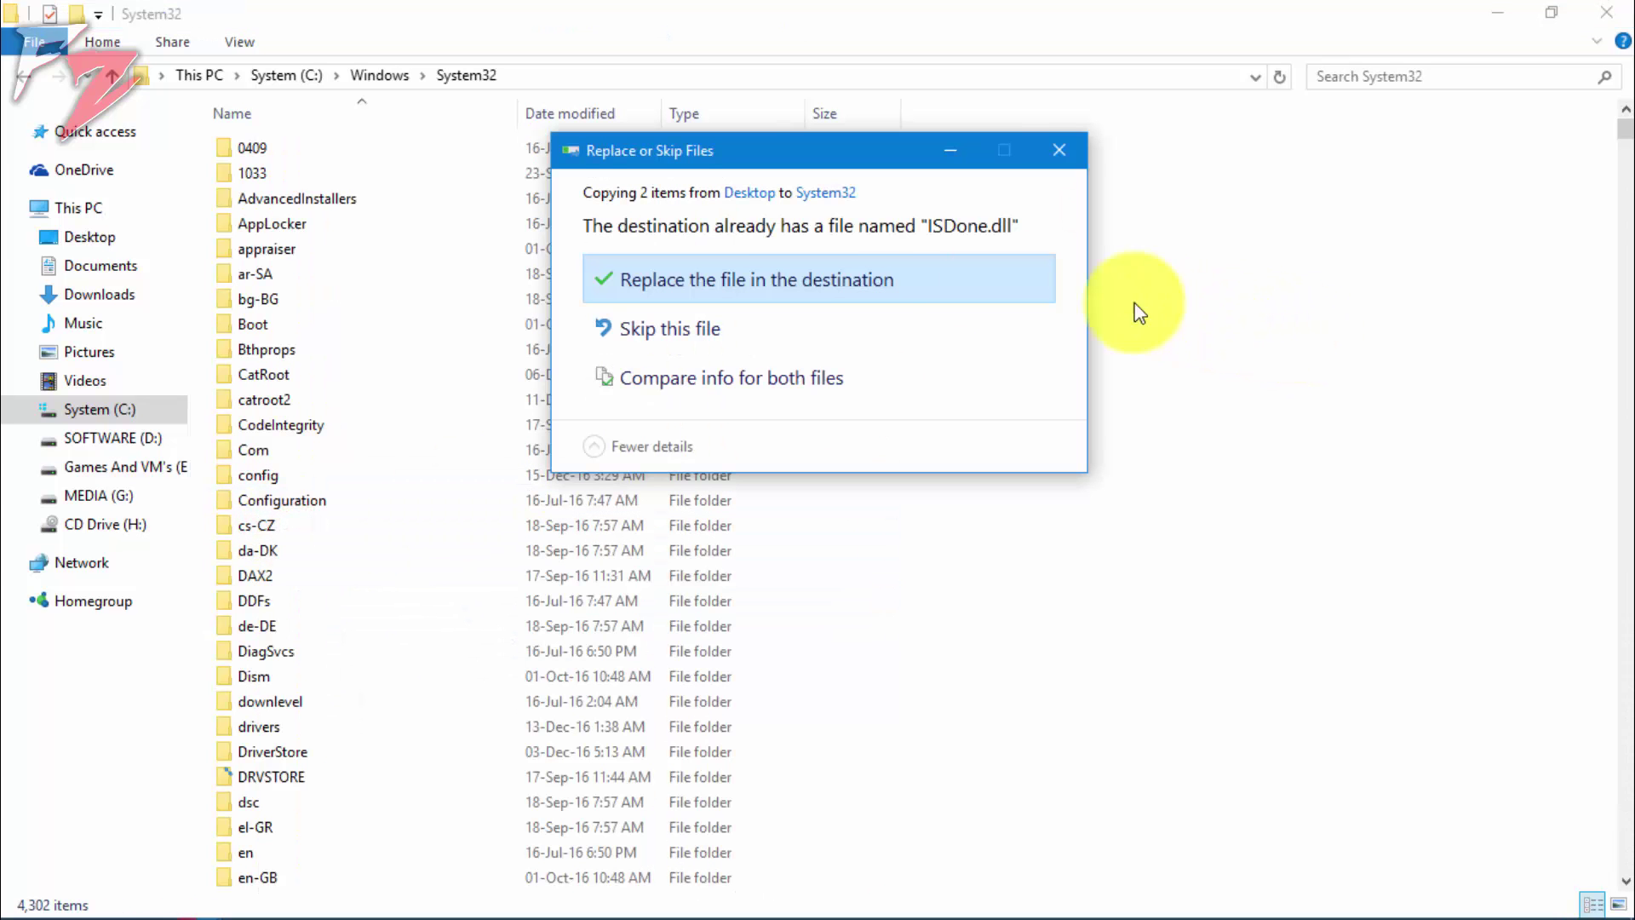
click(866, 293)
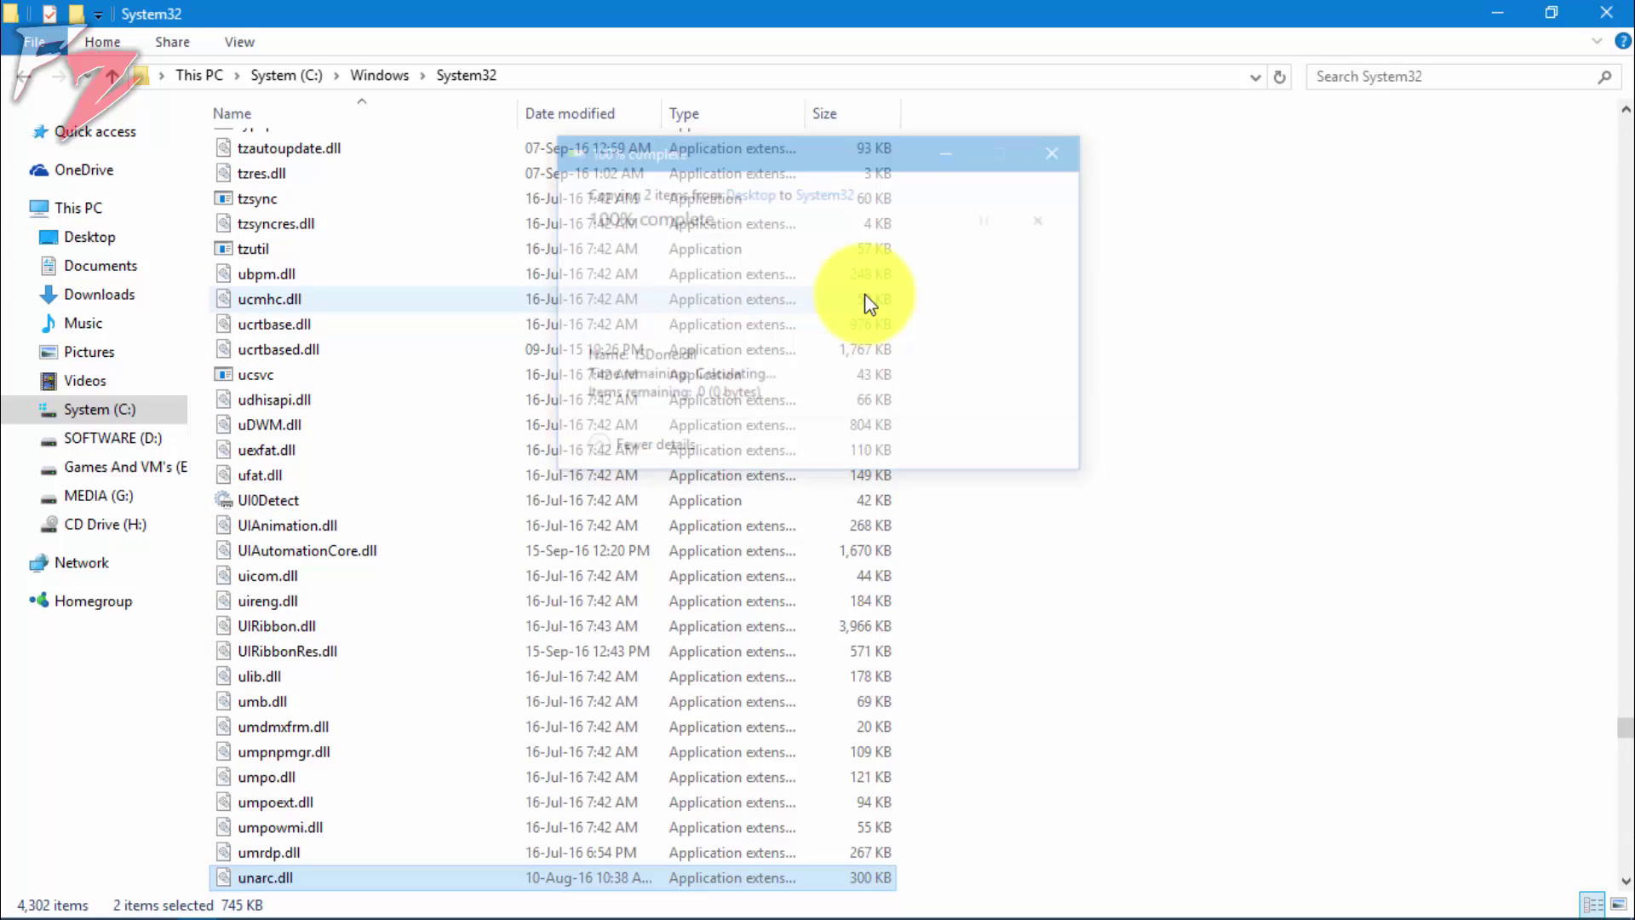
- Paste both DLLs into SysWOW64, replacing the existing files
key(BackSpace)
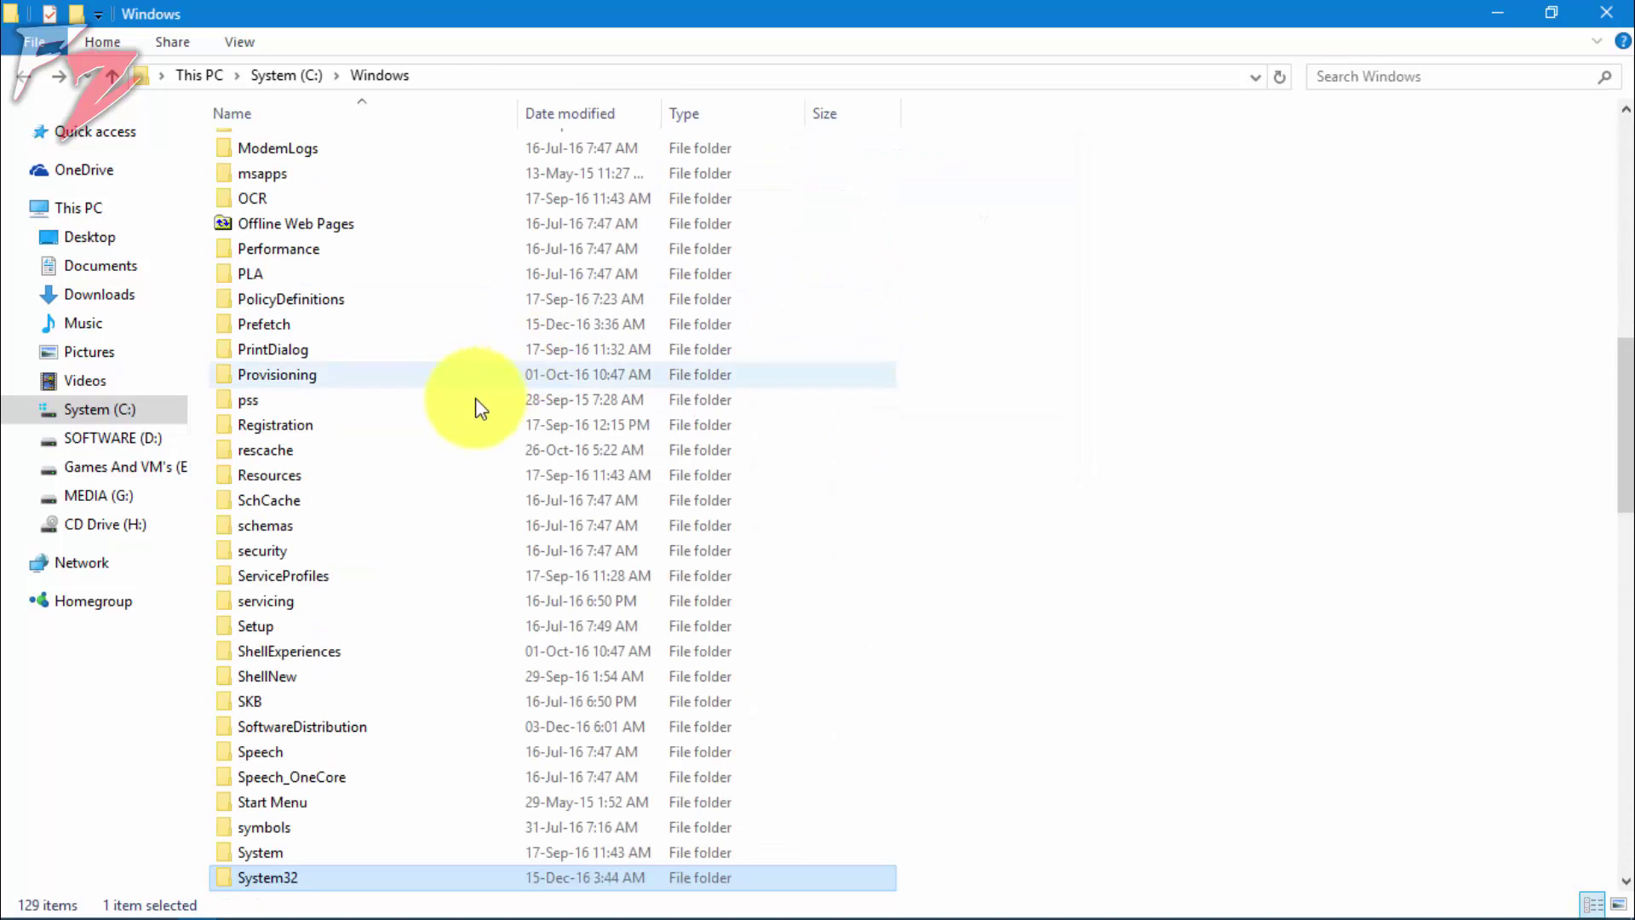
scroll(443, 580, down, 2)
click(370, 809)
double_click(371, 809)
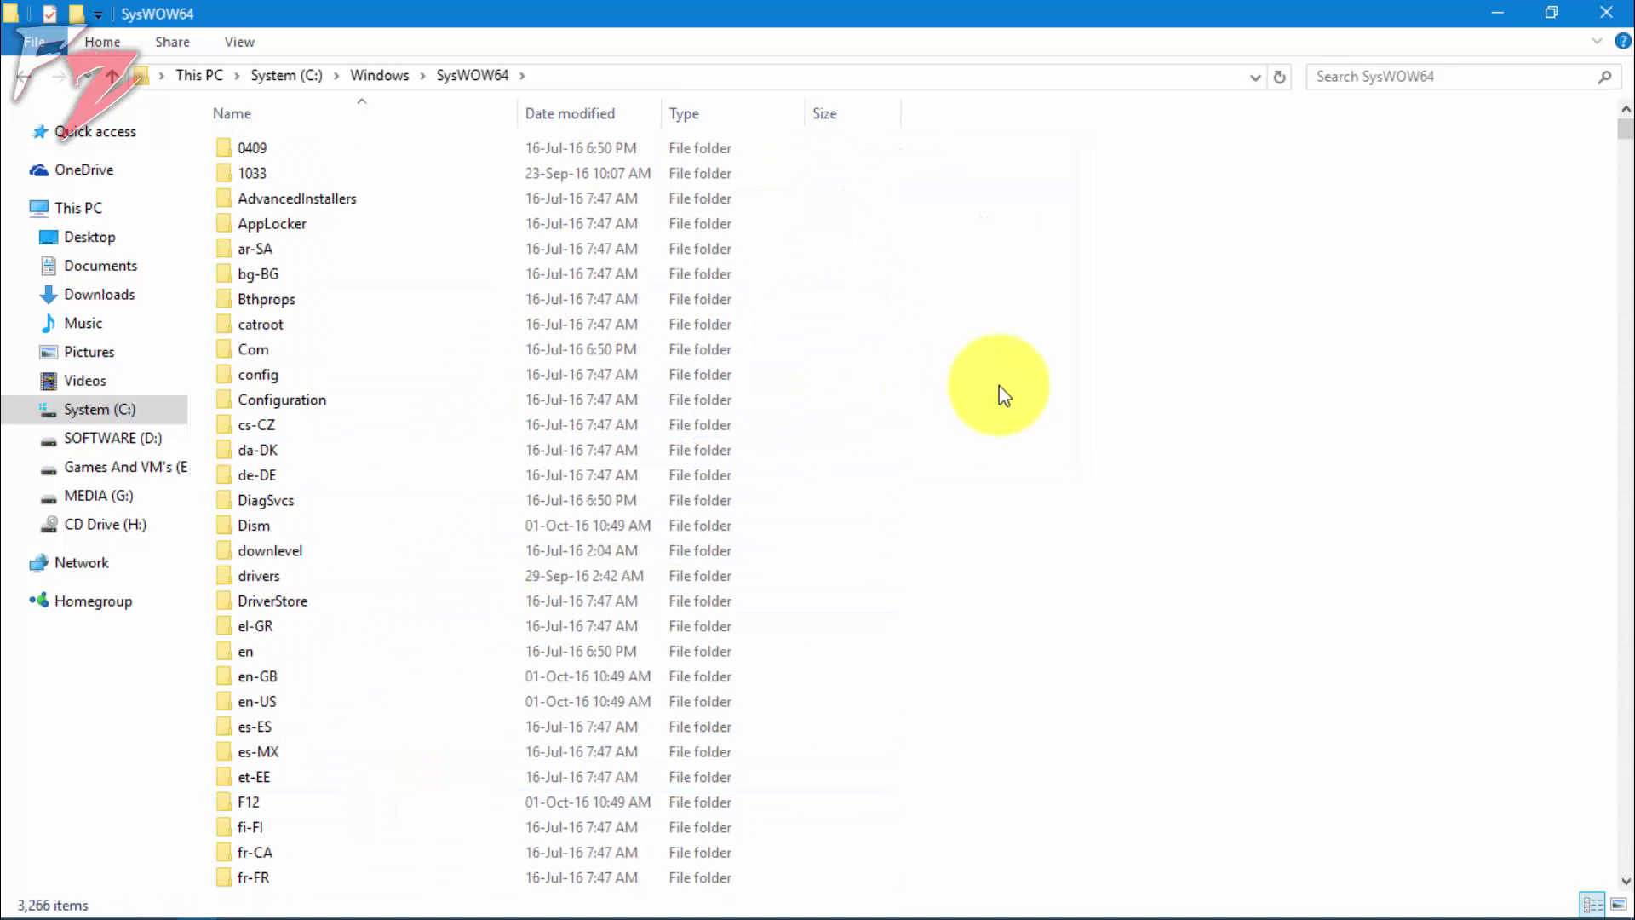
key(ctrl+v)
click(784, 279)
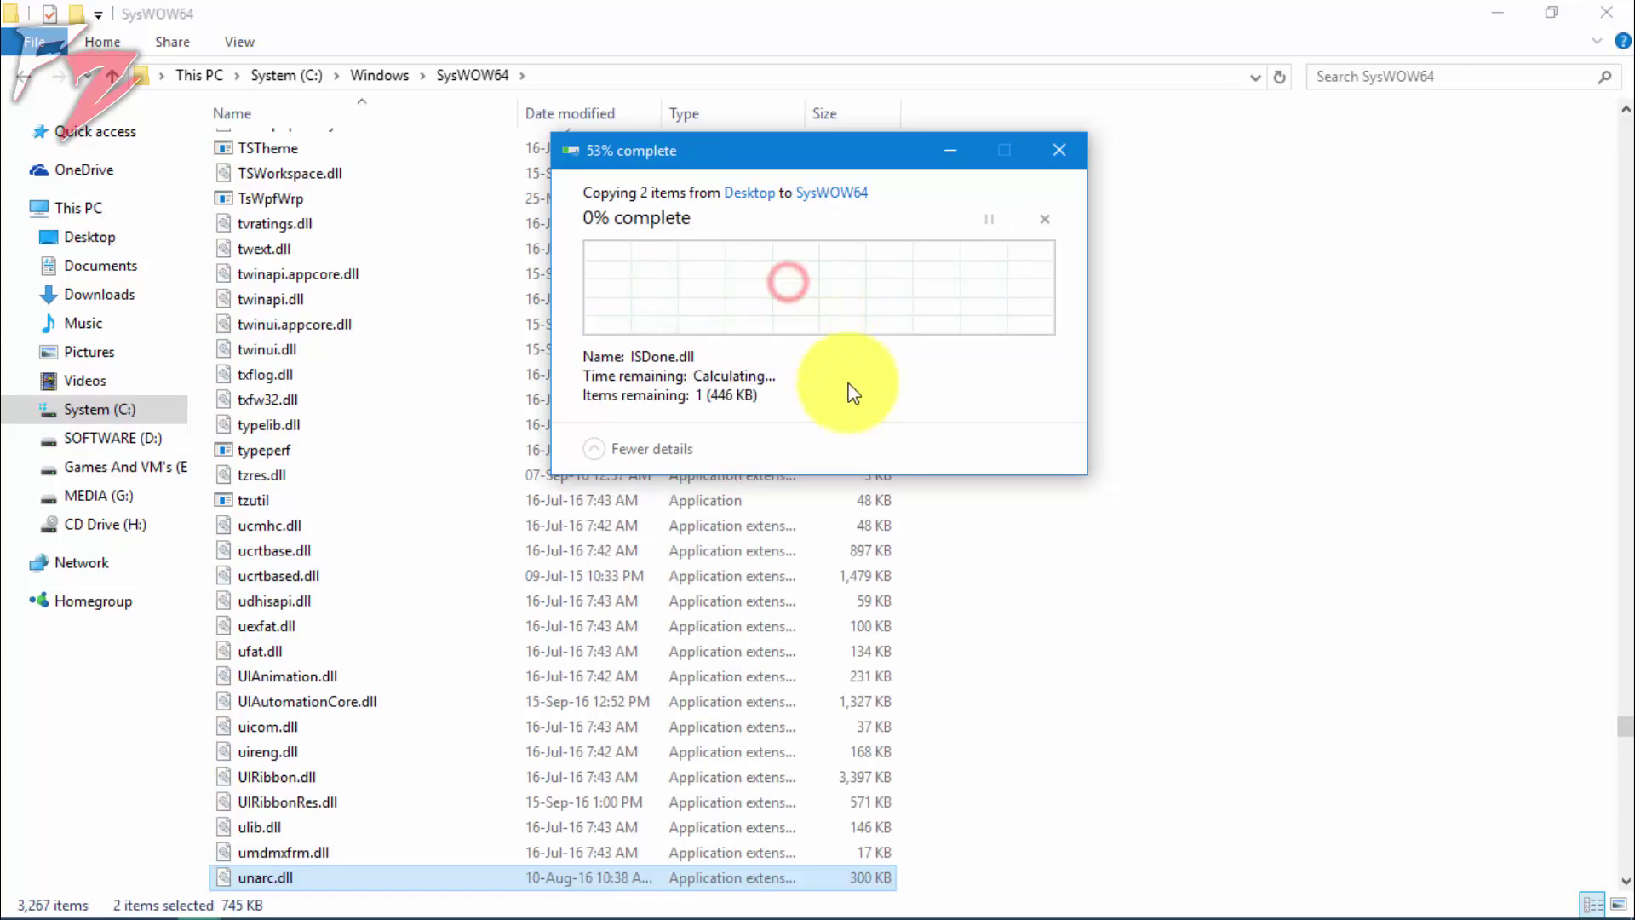
- Confirm ISDone.dll appears in the SysWOW64 listing and close Explorer
scroll(880, 512, down, 12)
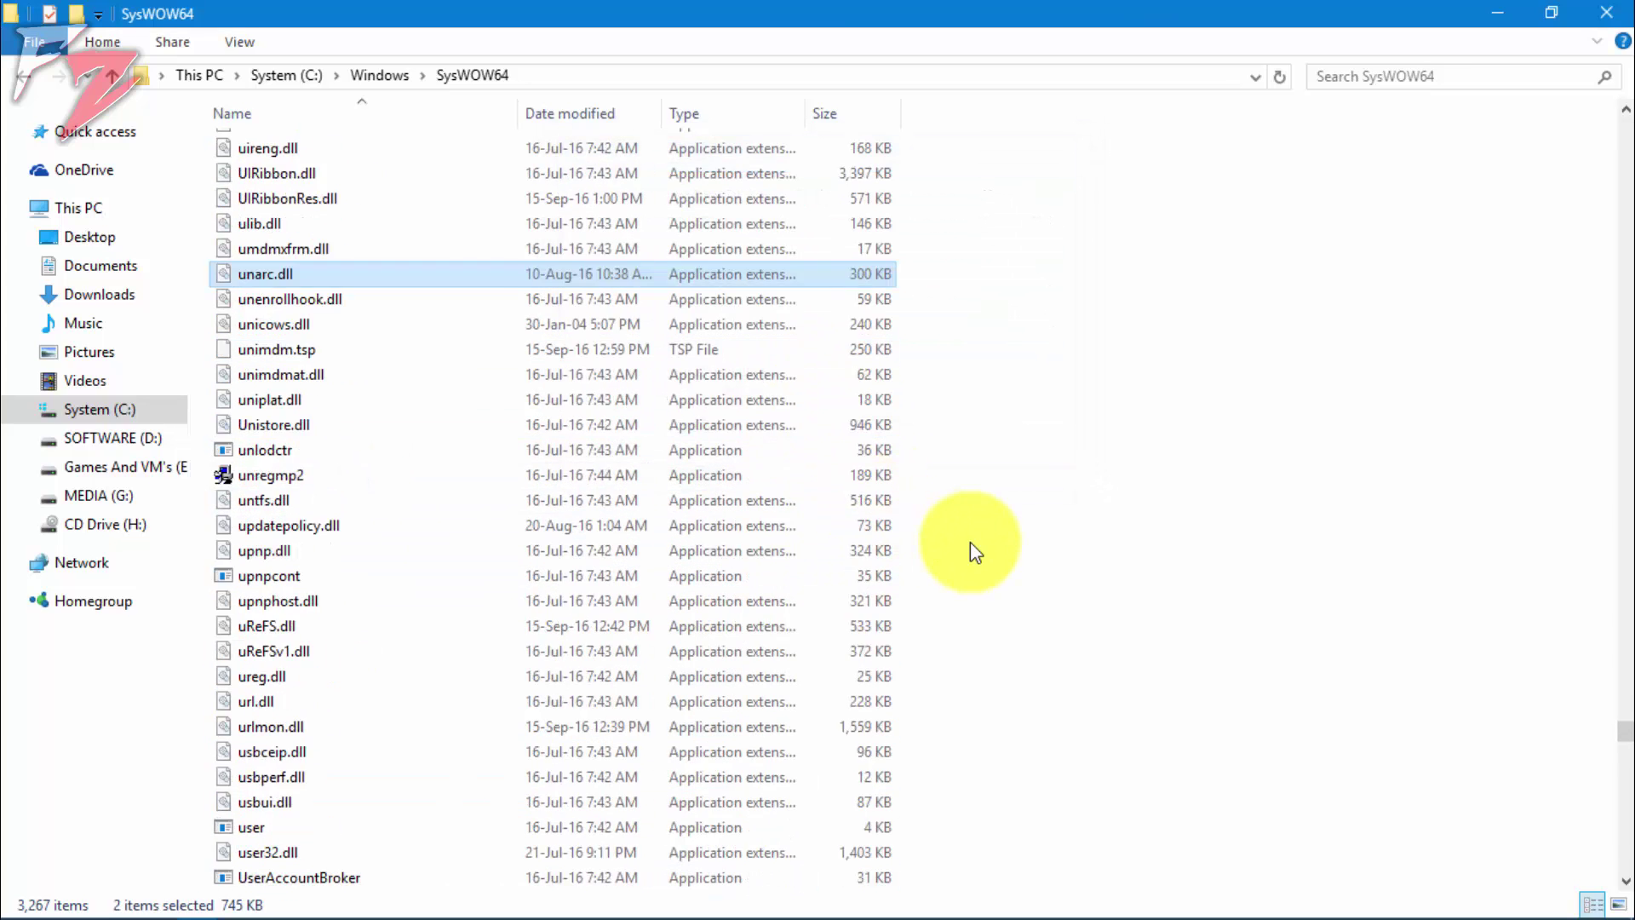
scroll(975, 552, up, 7)
scroll(970, 542, up, 20)
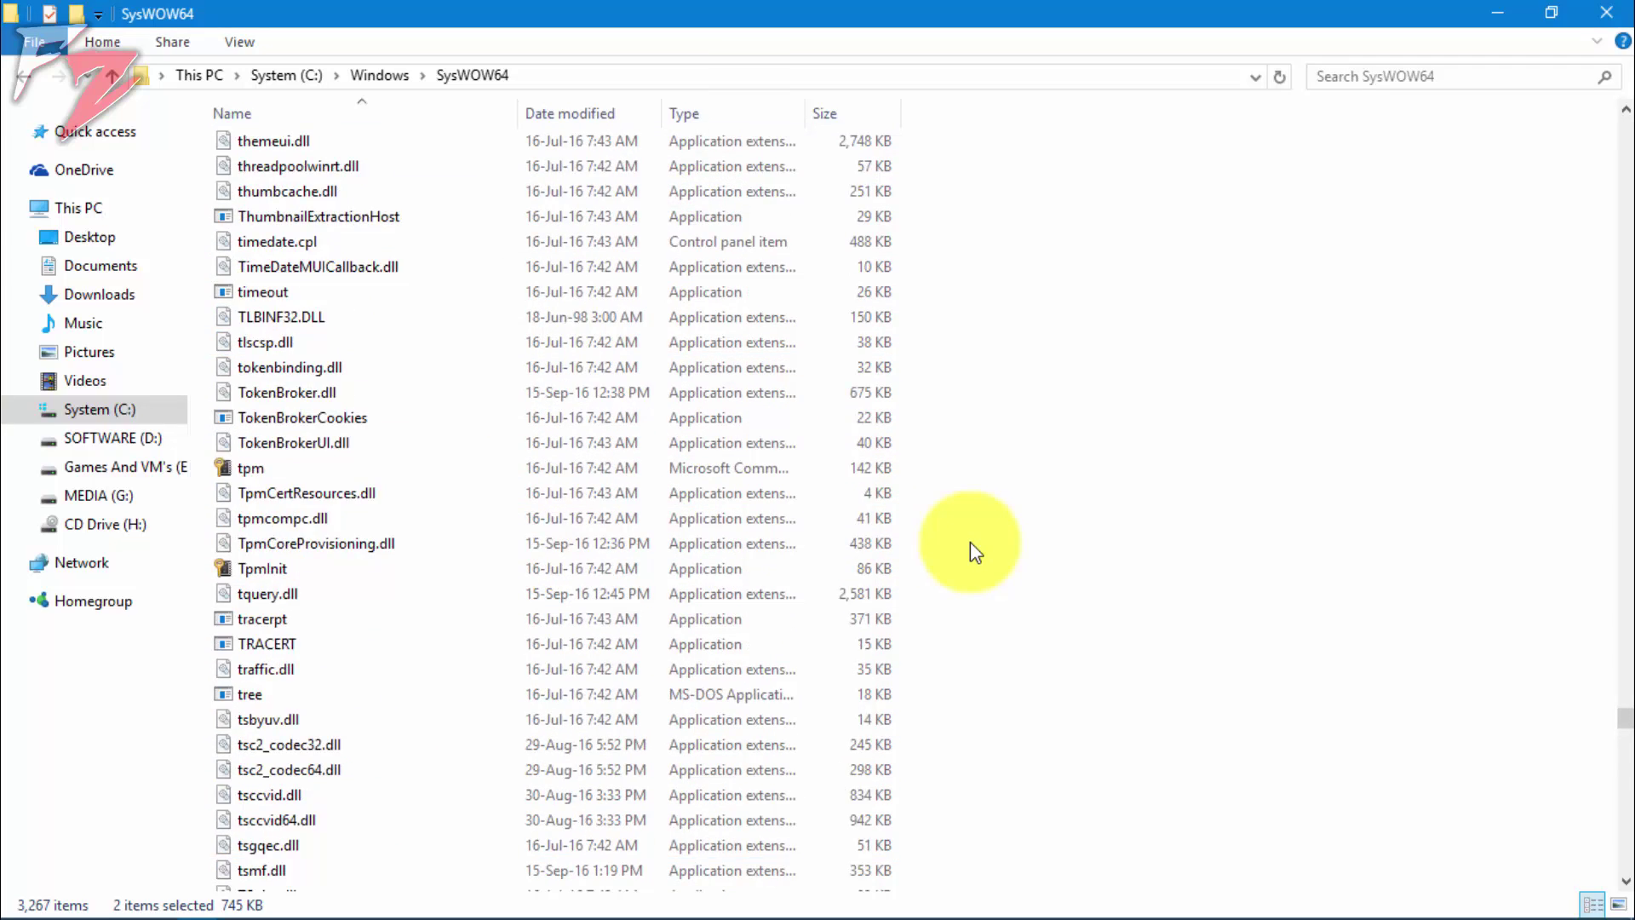
click(787, 424)
key(i)
key(i)
key(i)
key(i)
key(i)
key(i)
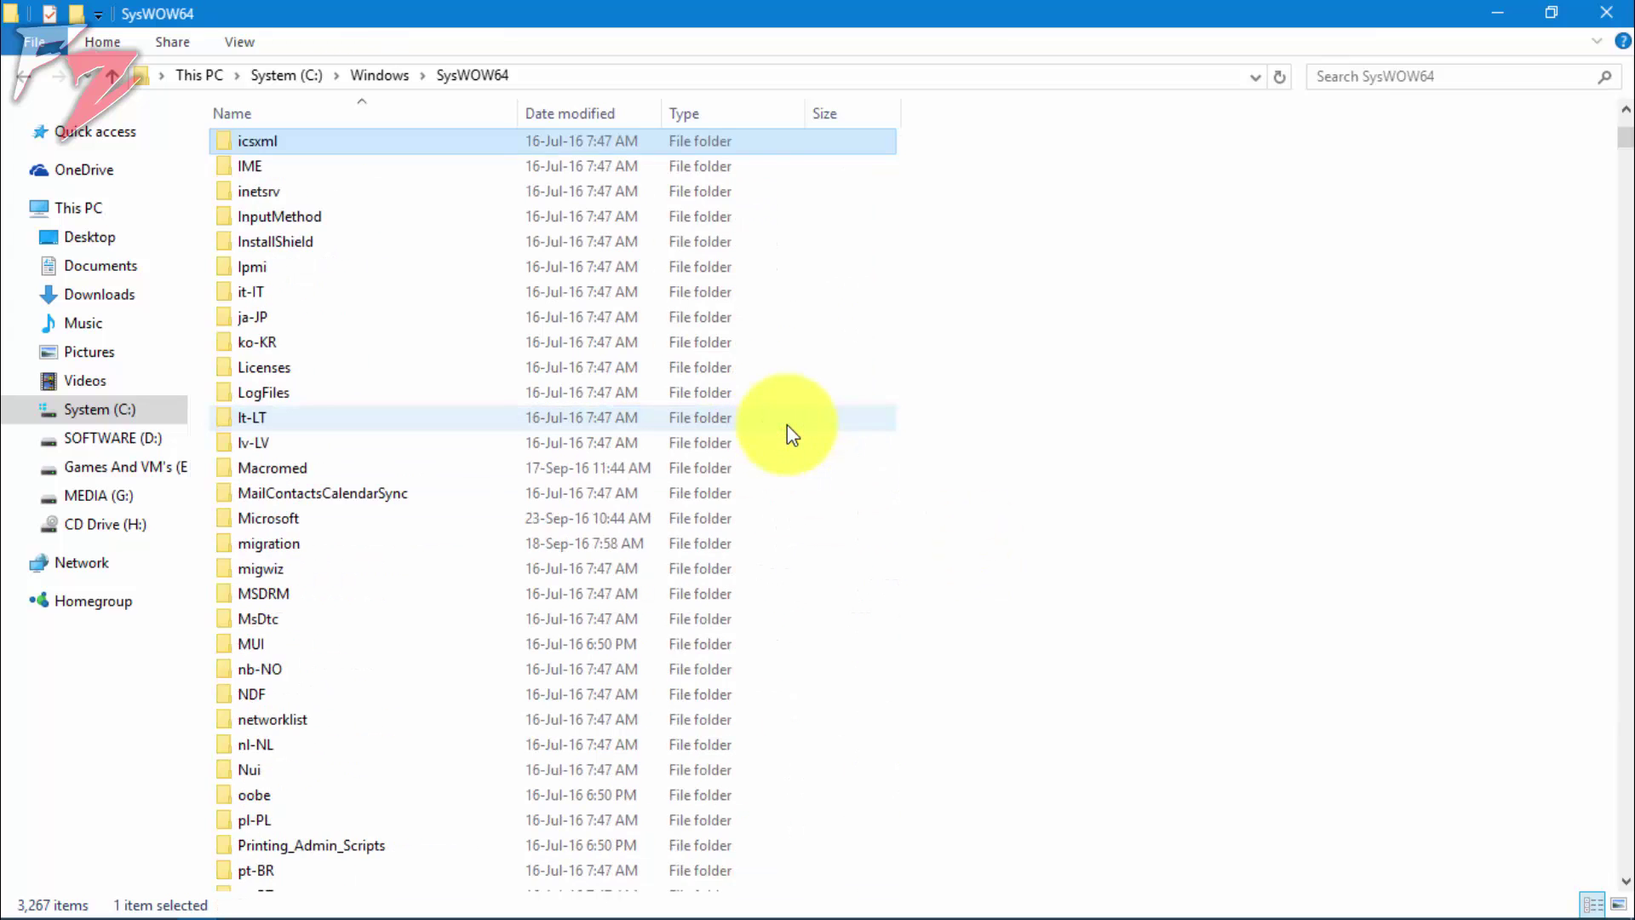
scroll(787, 430, down, 14)
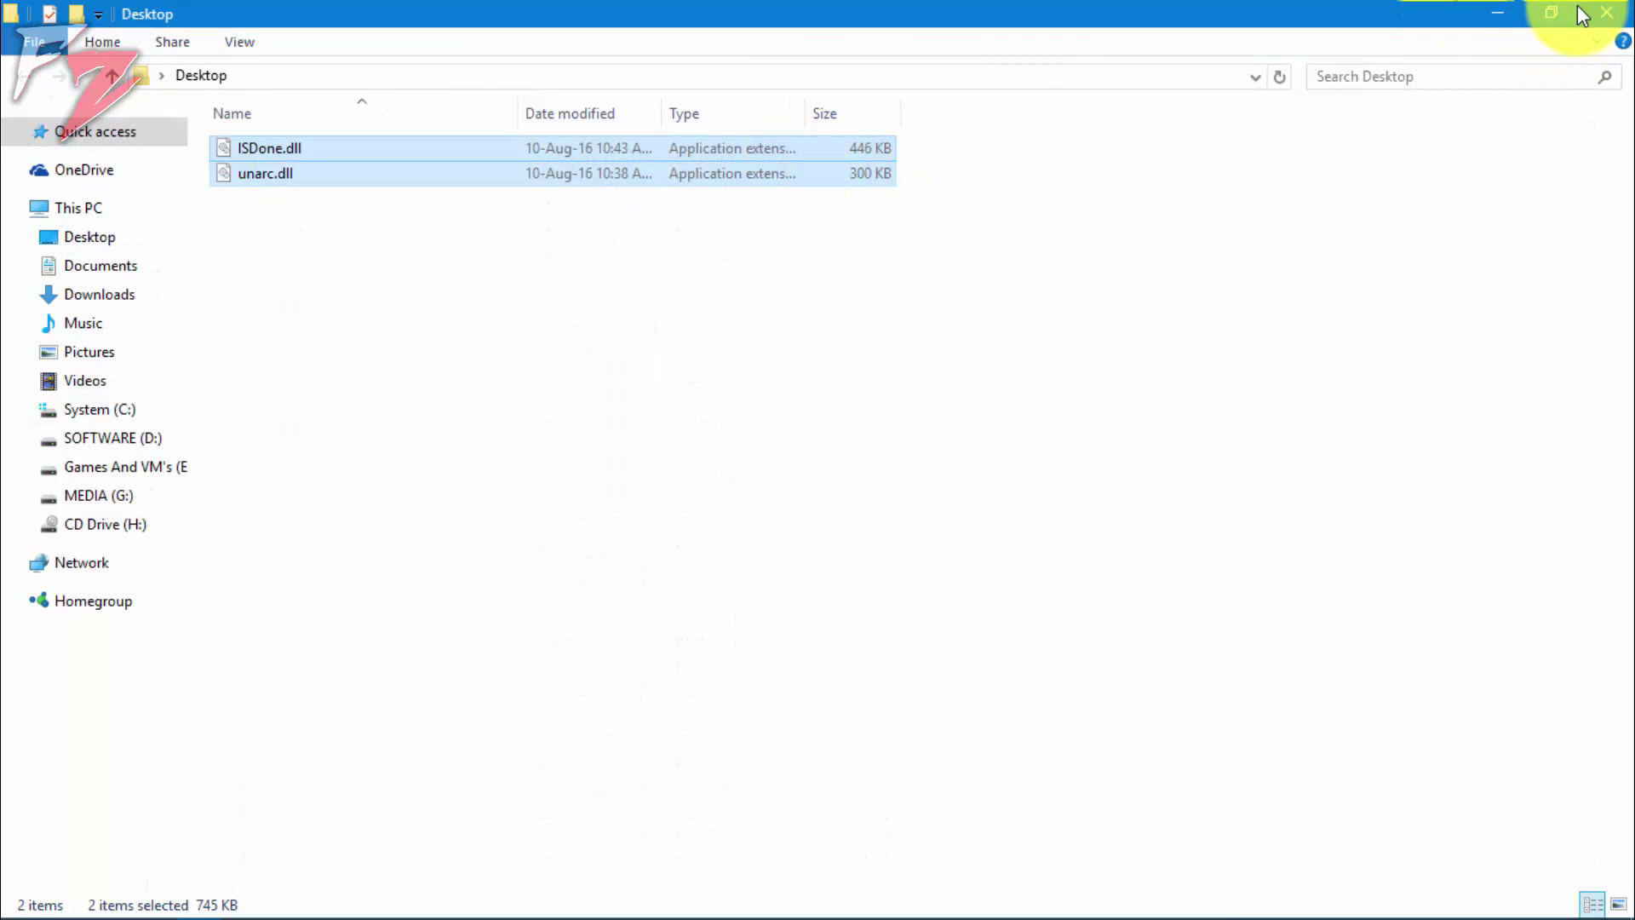
click(1551, 11)
click(1448, 368)
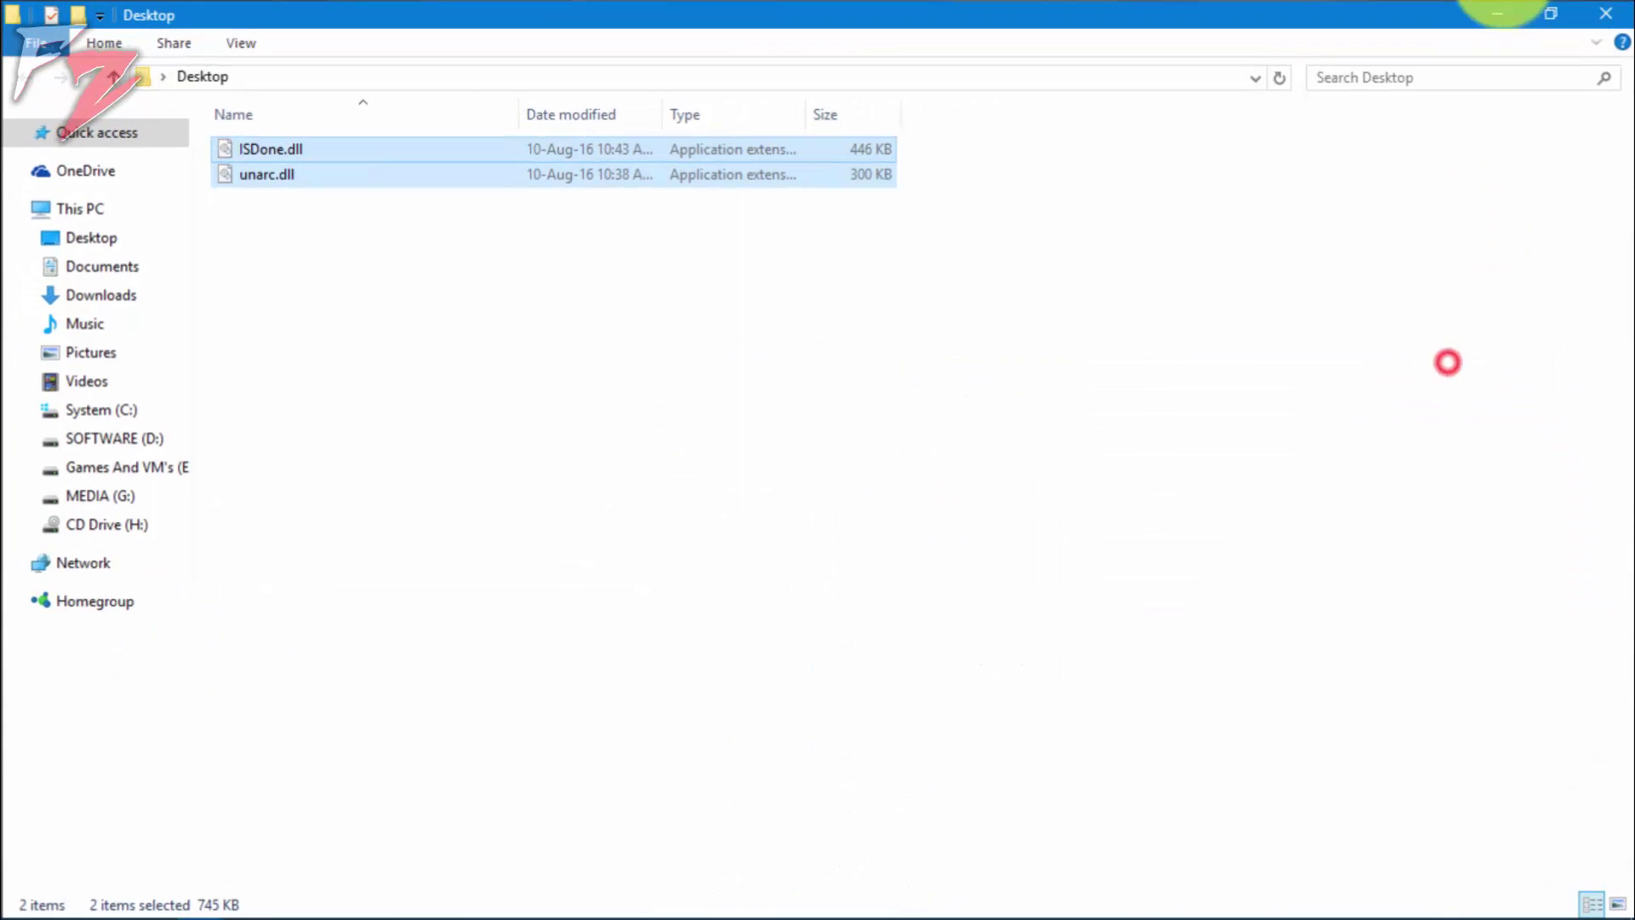
click(1611, 11)
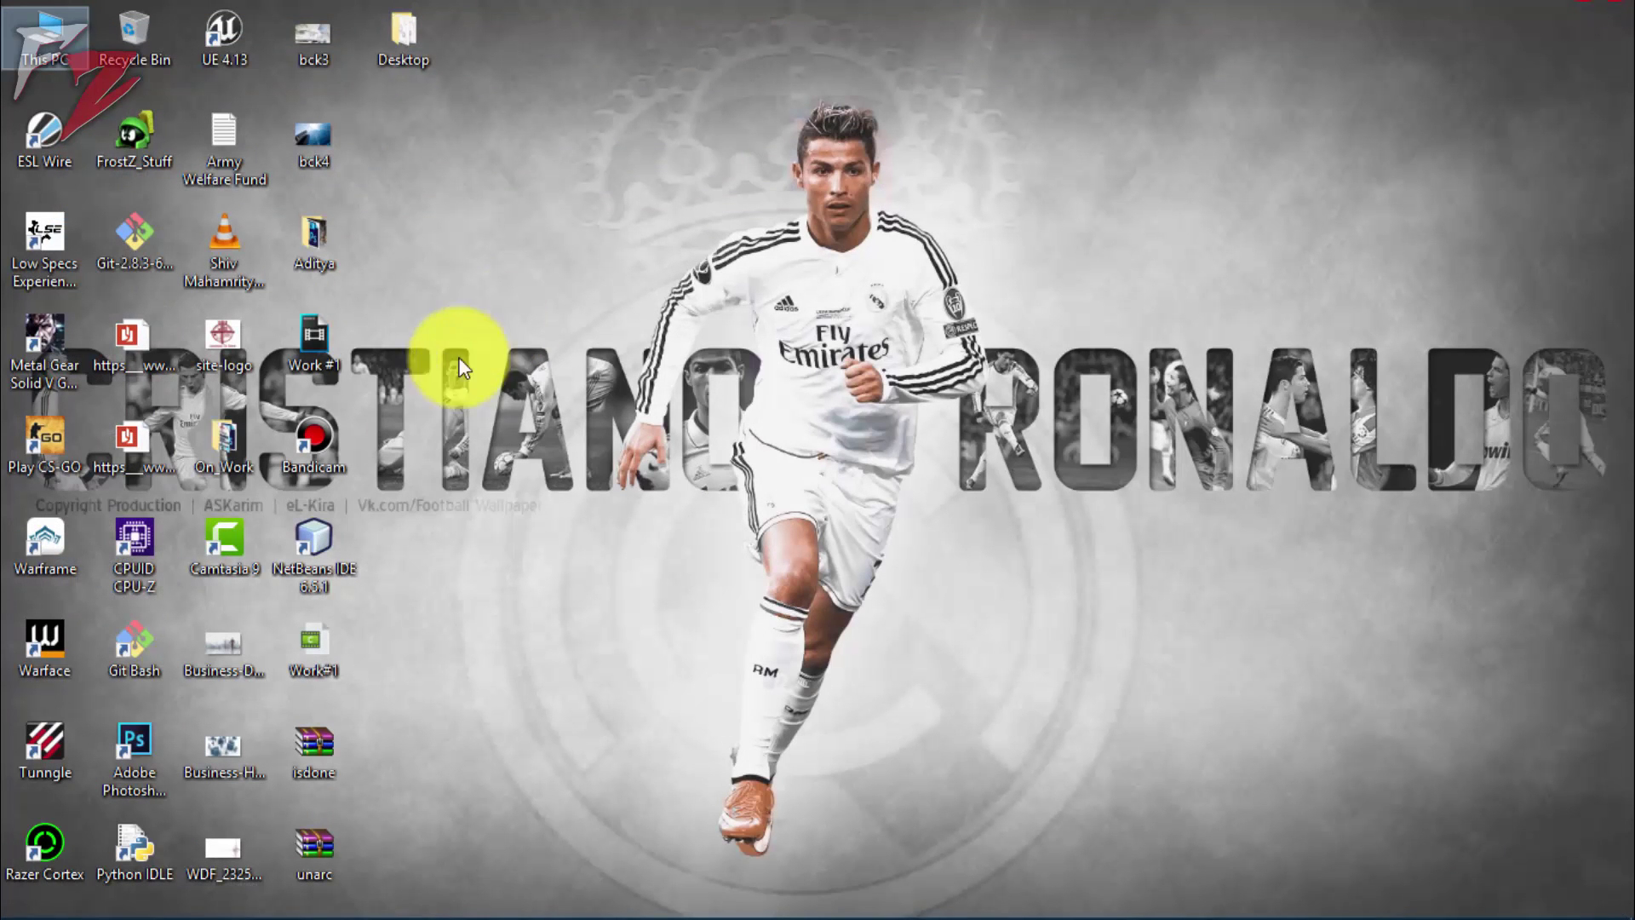
- Launch Command Prompt as administrator, from the Start right-click menu and from a cmd search
right_click(21, 901)
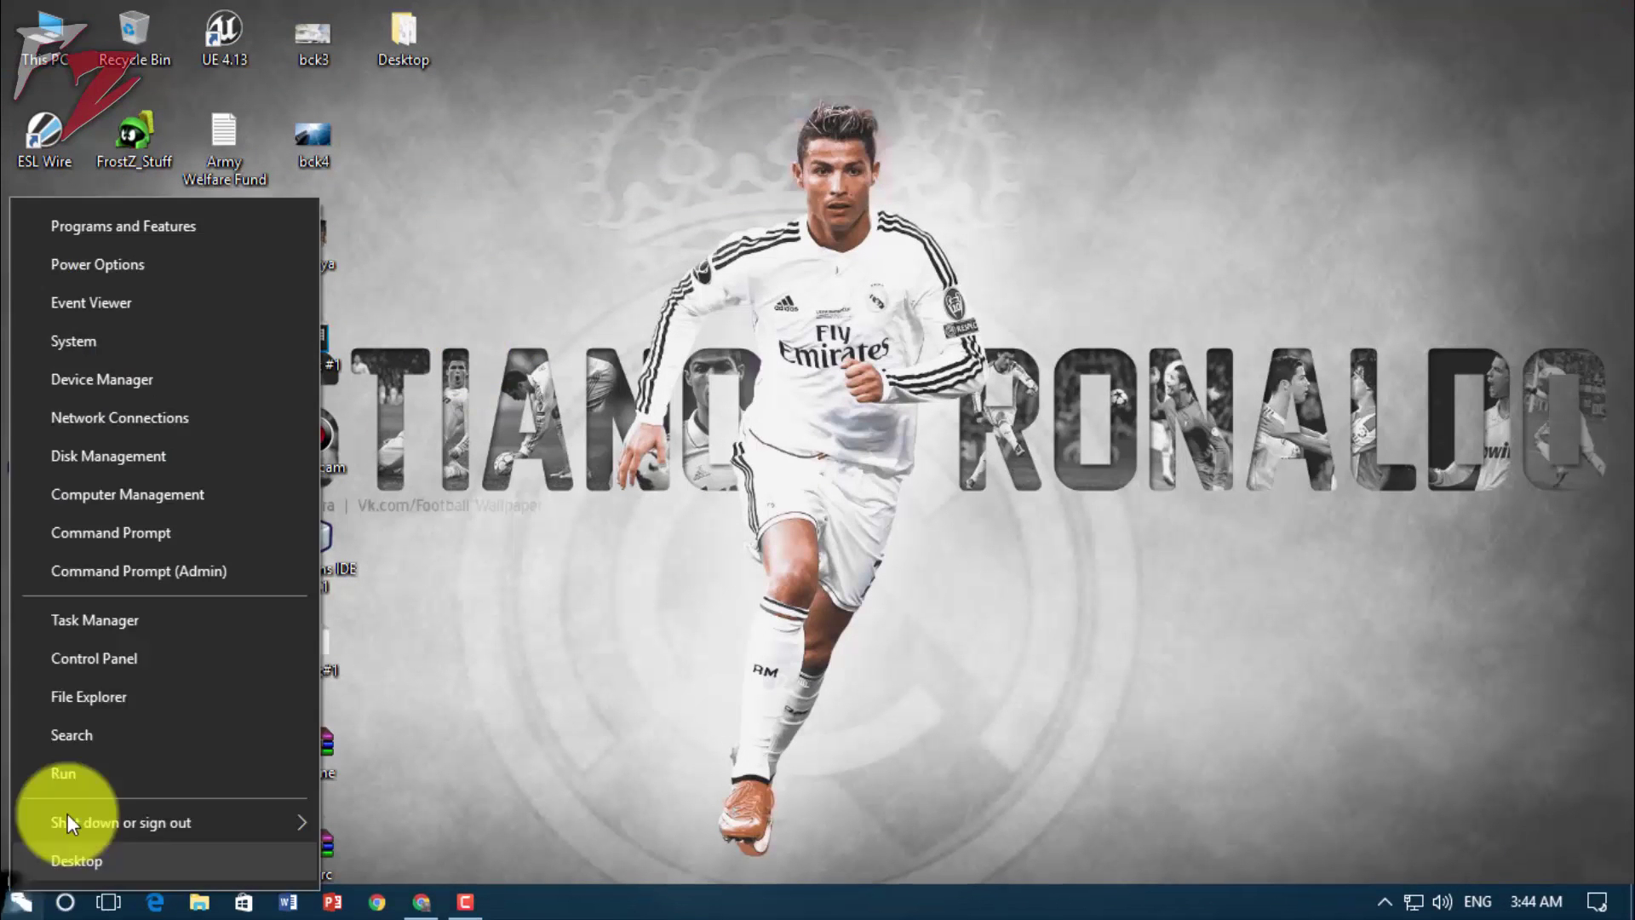
click(164, 581)
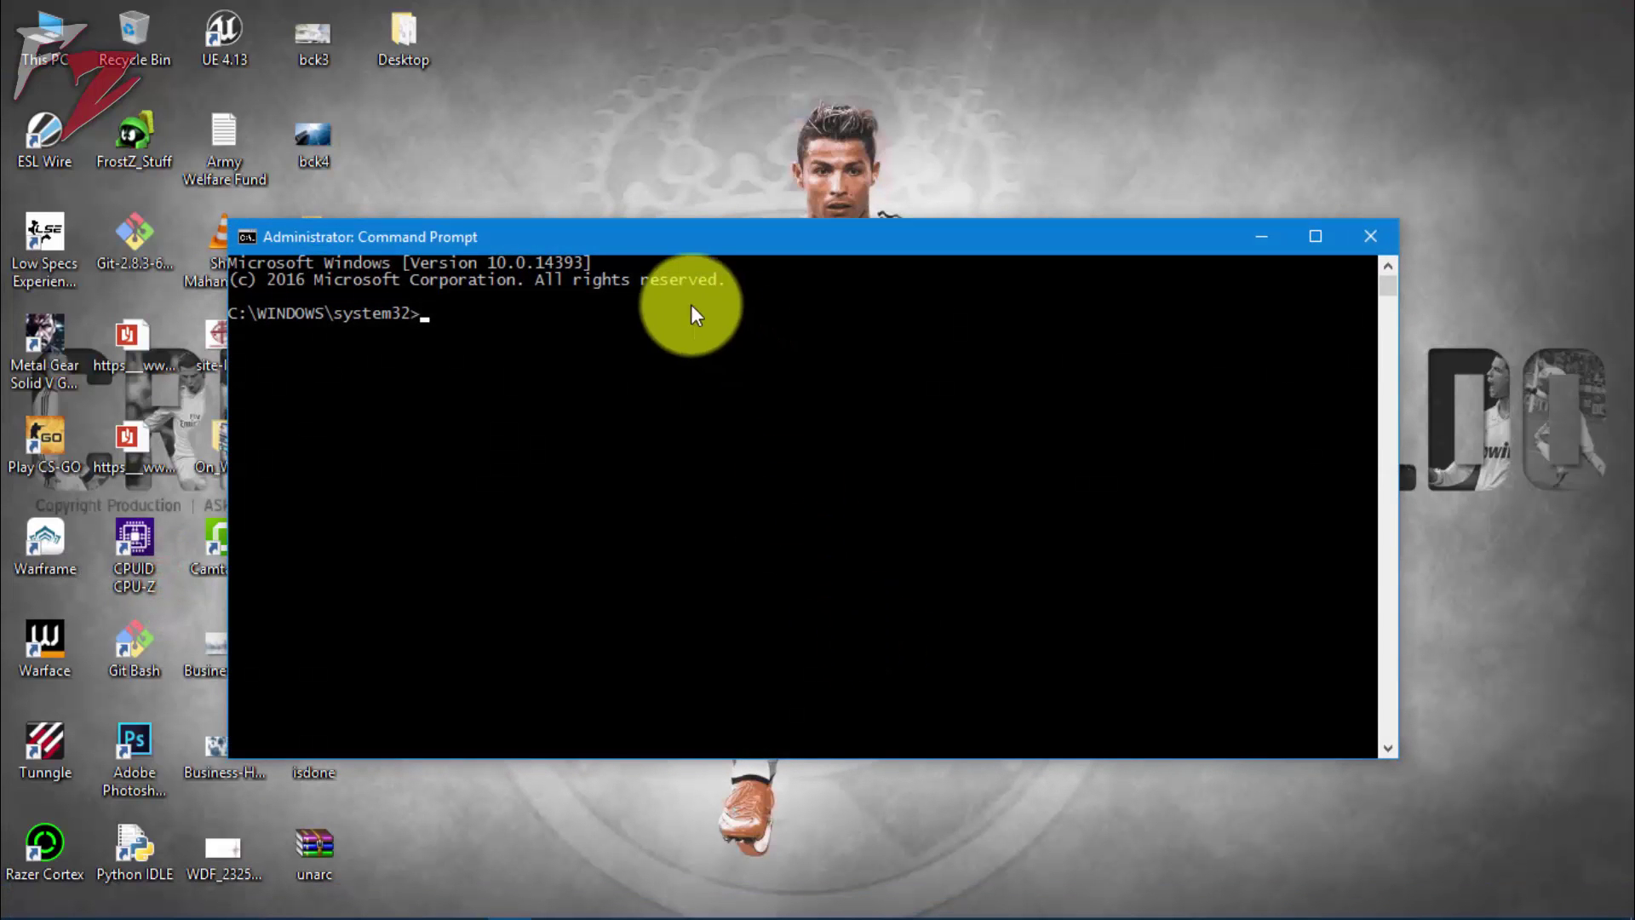
click(17, 903)
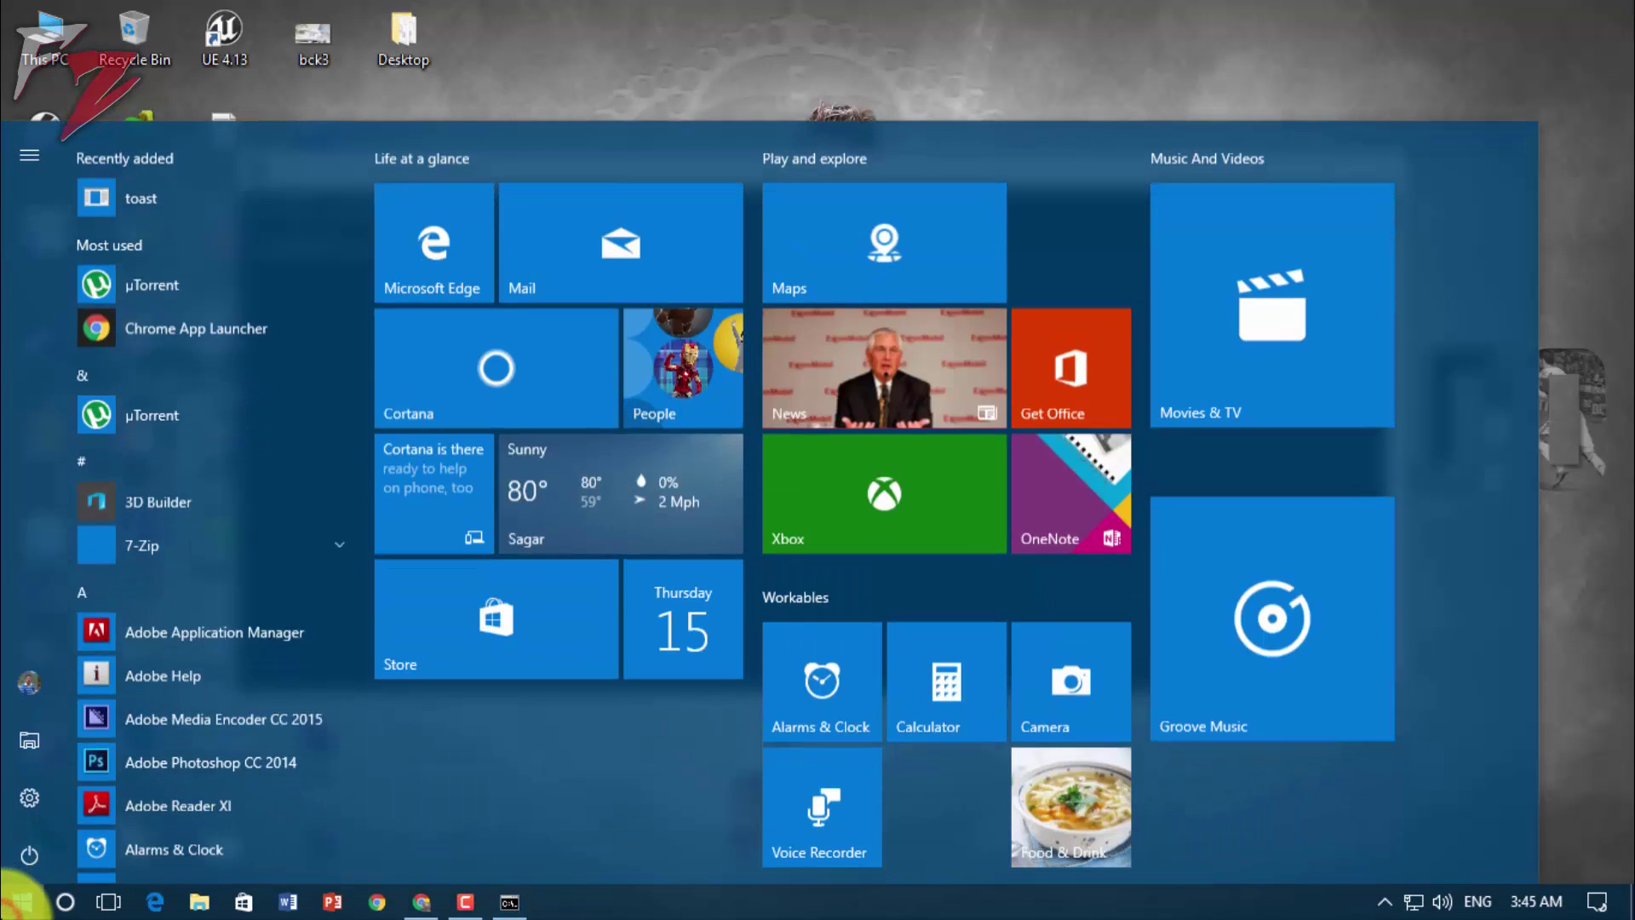
text(cmd)
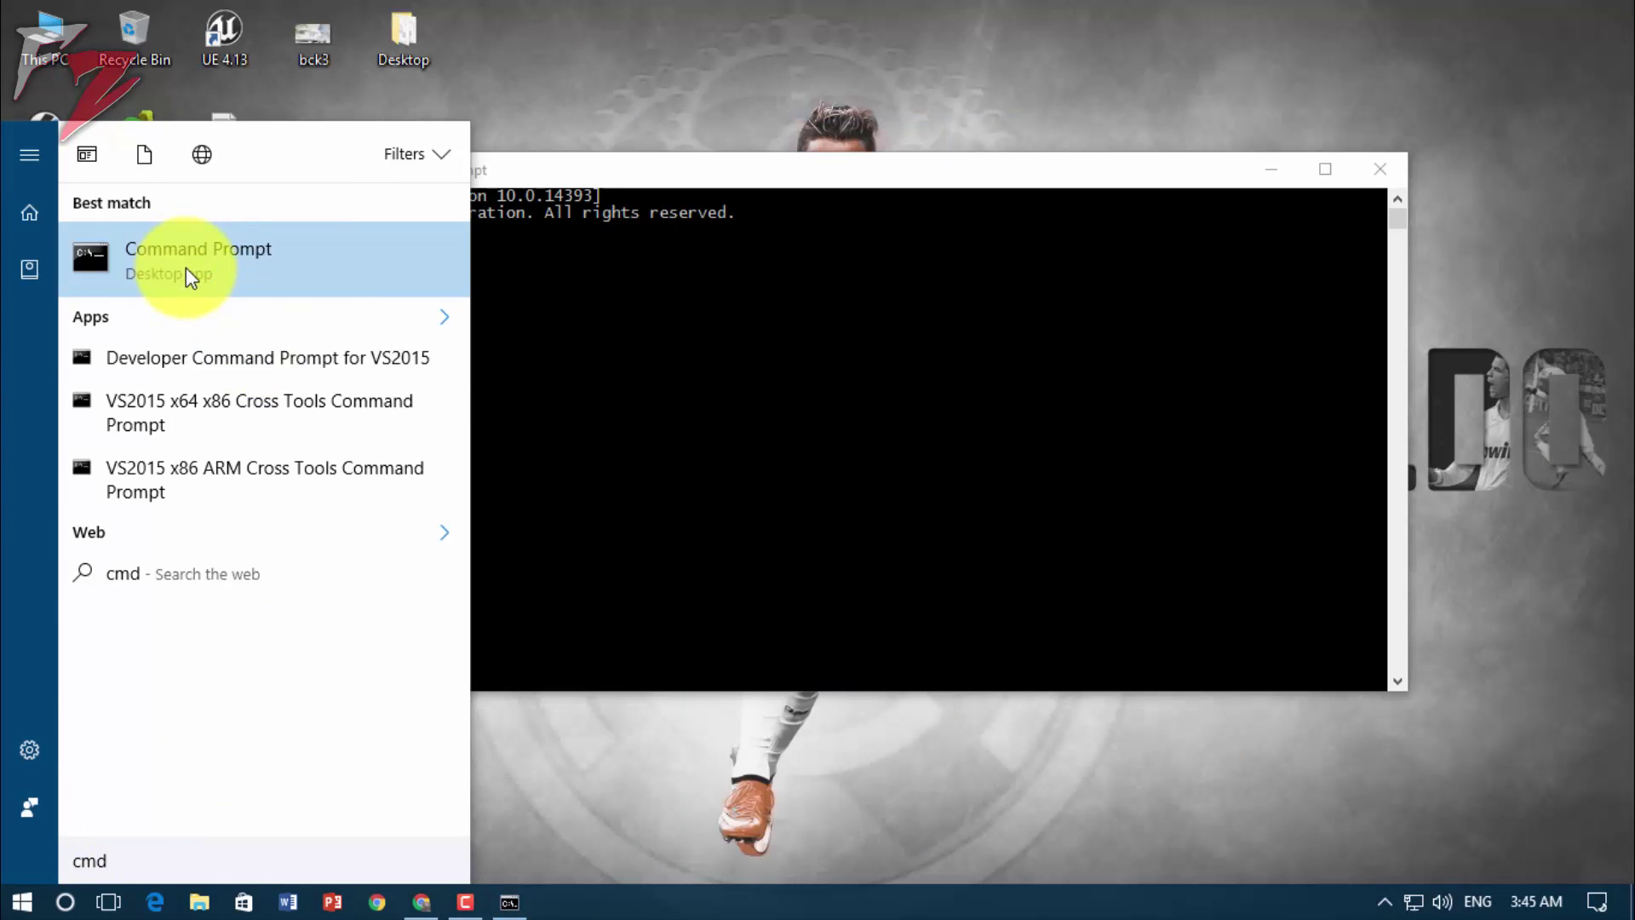
right_click(243, 248)
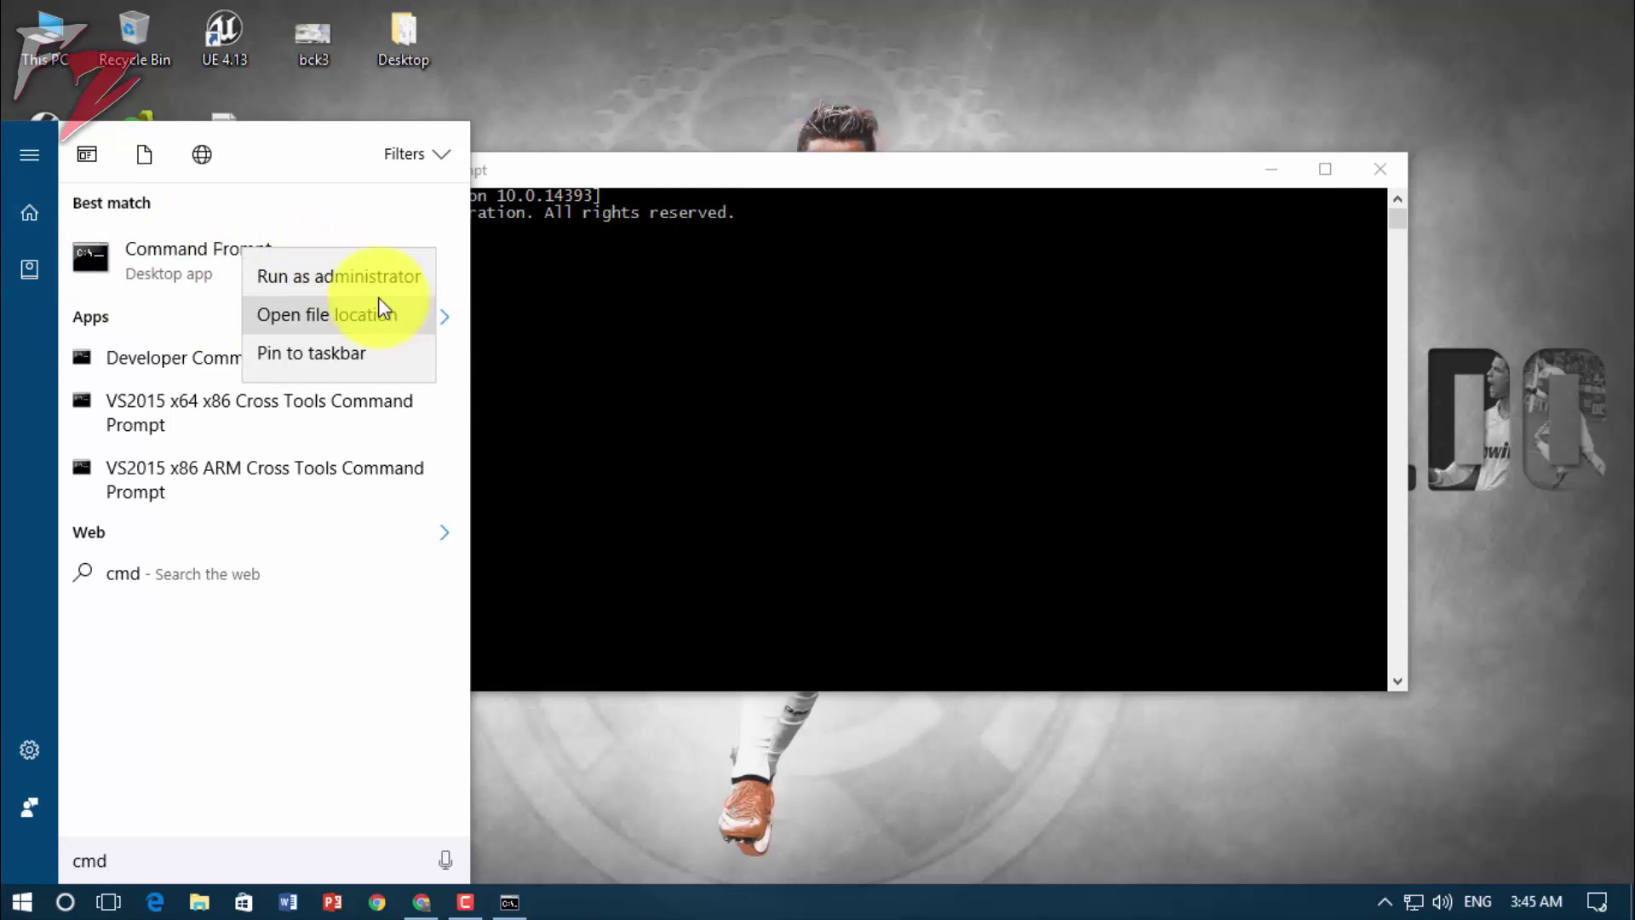
click(341, 280)
- Close the extra console opened in the user folder, keeping the C:\WINDOWS\system32 one
drag(329, 82, 513, 310)
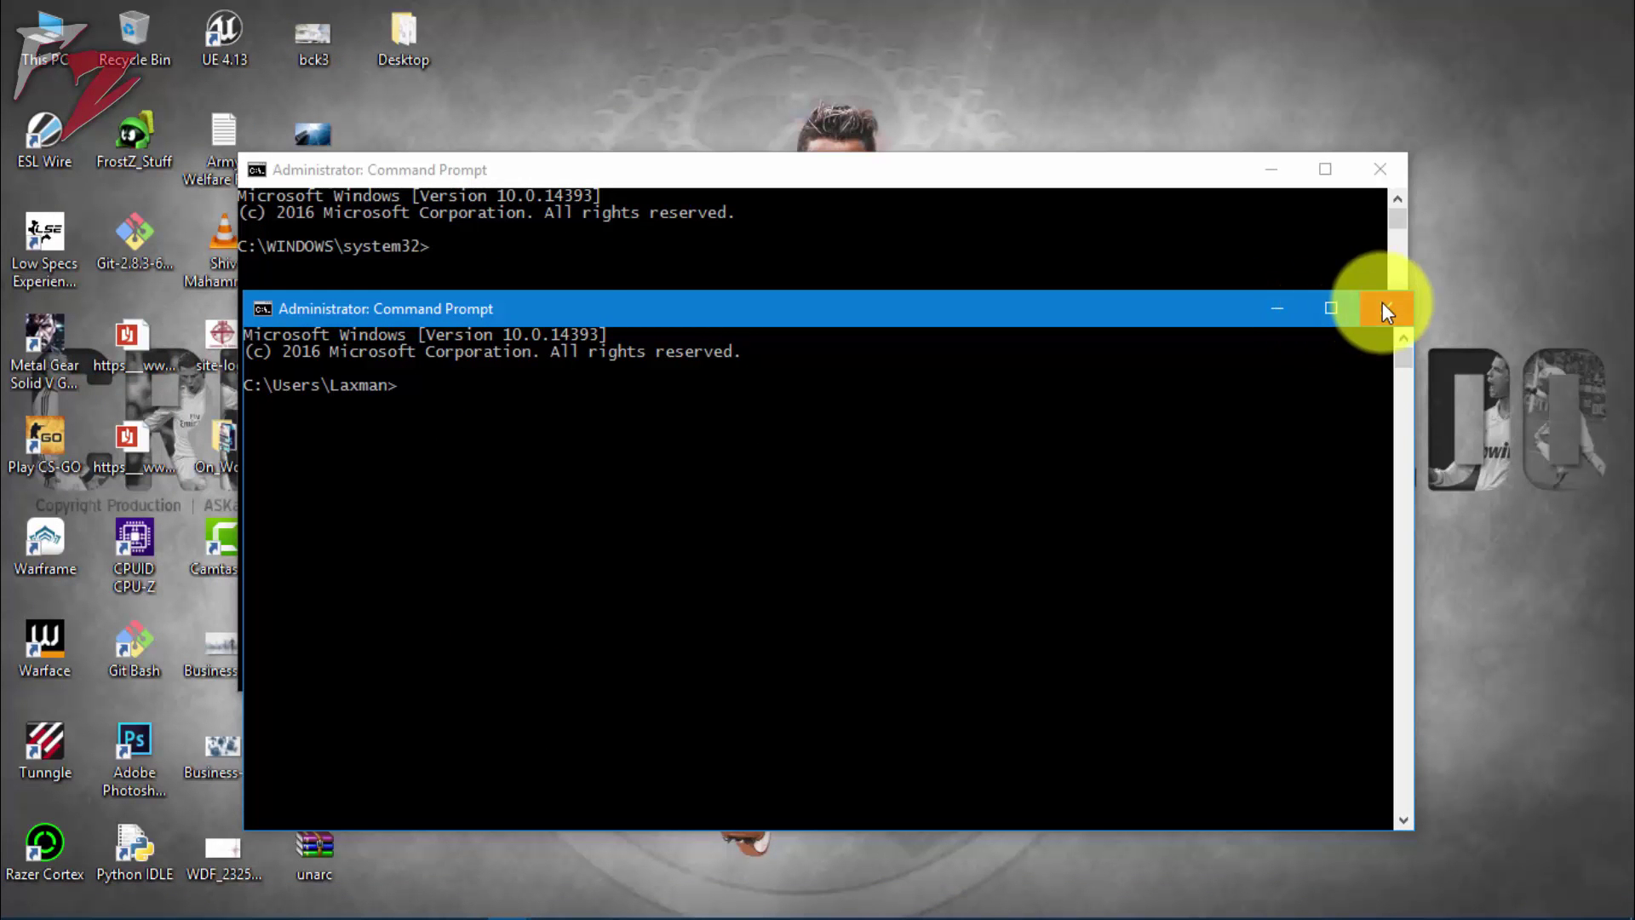
click(341, 176)
click(555, 826)
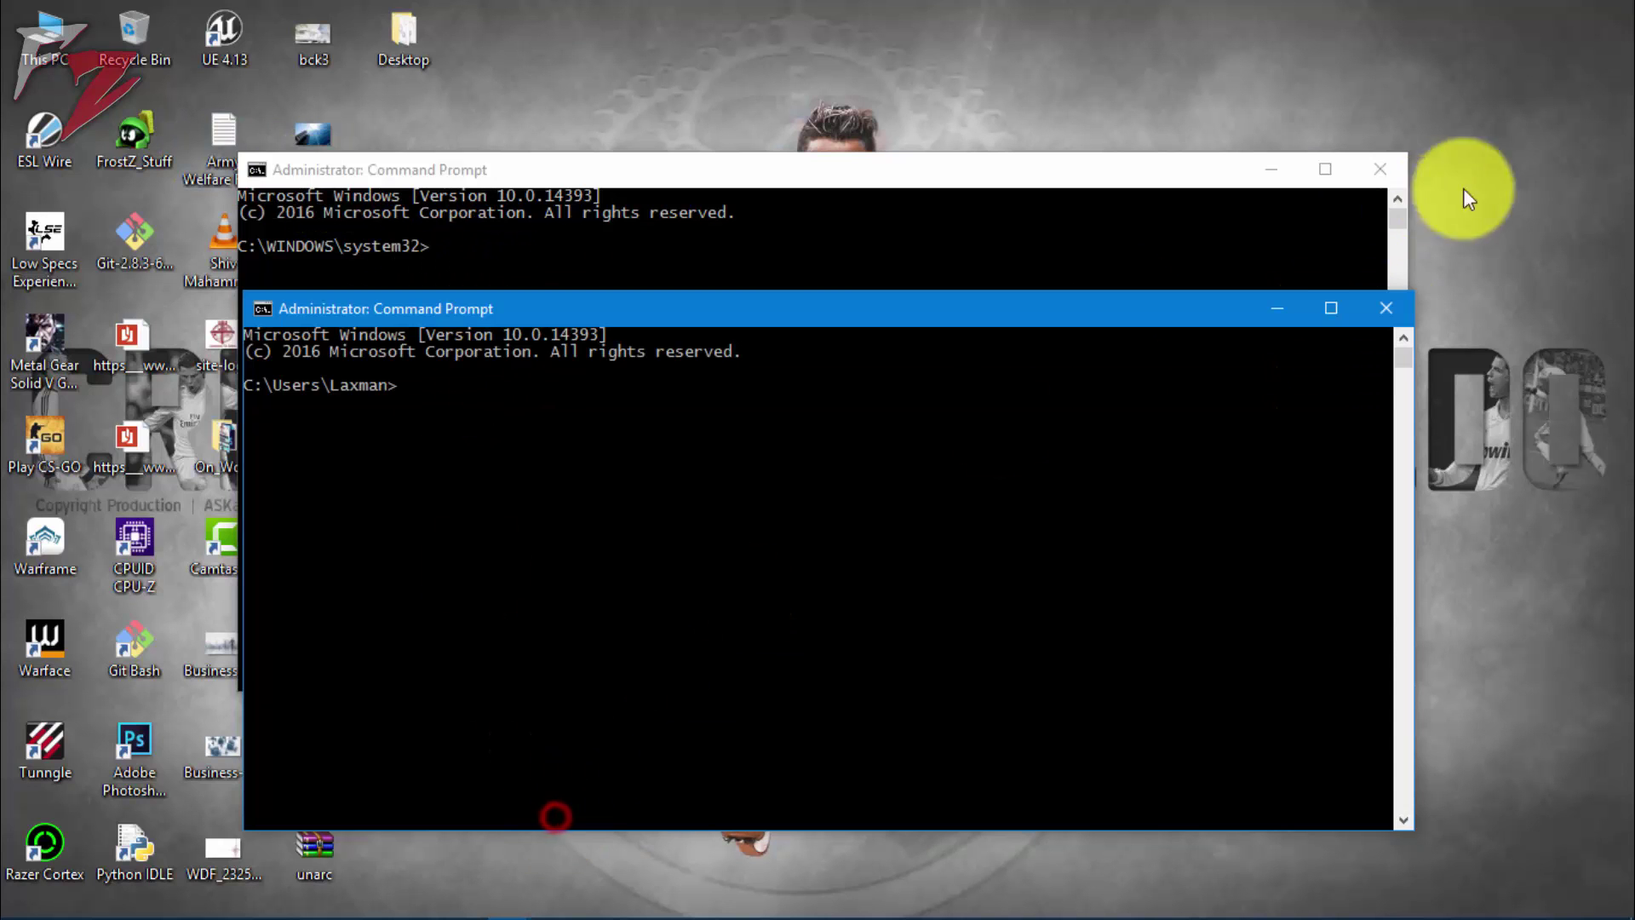
click(1402, 309)
- Reposition the admin console and clear its output with cls
drag(600, 180, 646, 121)
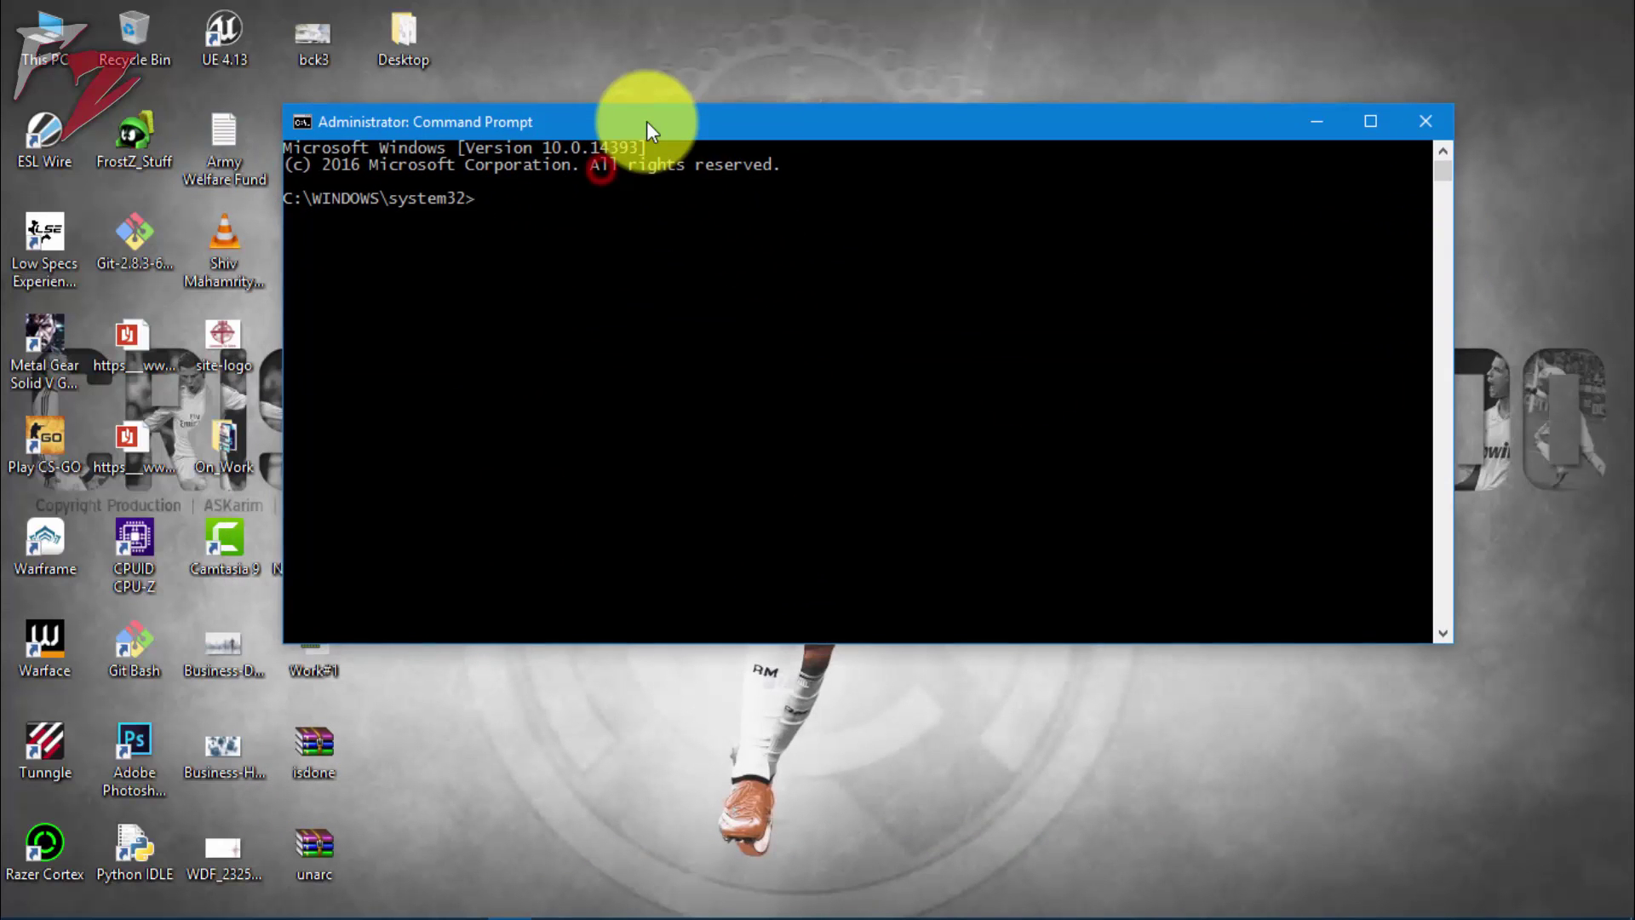
text(regsvr32 SDone.dll regsvr32 ISDone.dll)
click(539, 147)
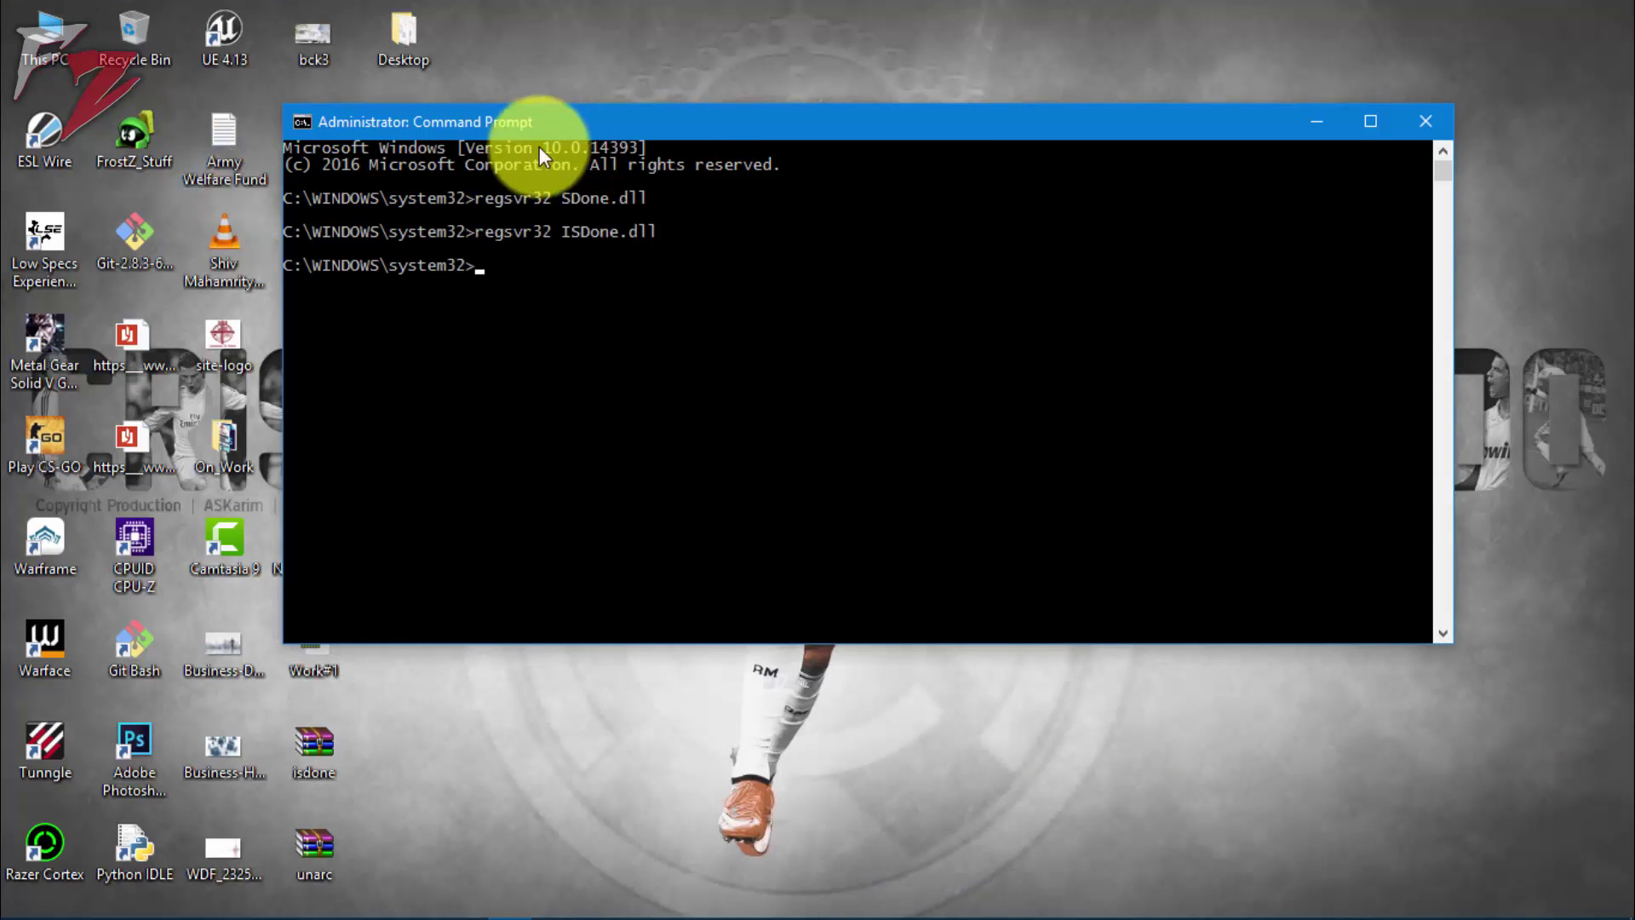
drag(586, 130, 605, 128)
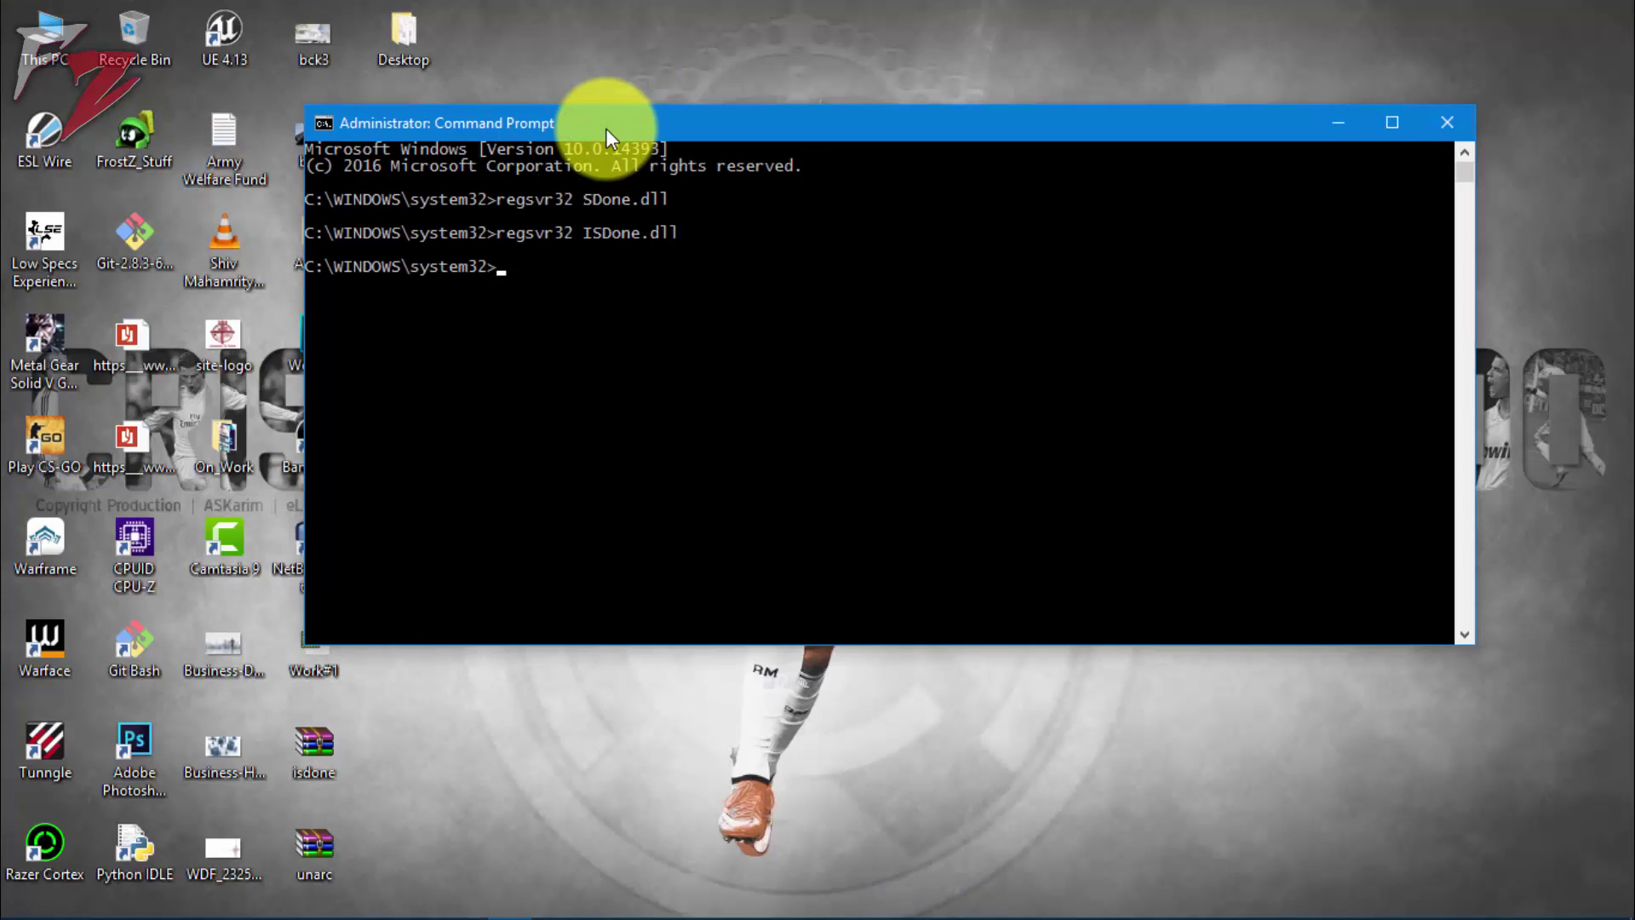
text(cls)
key(Return)
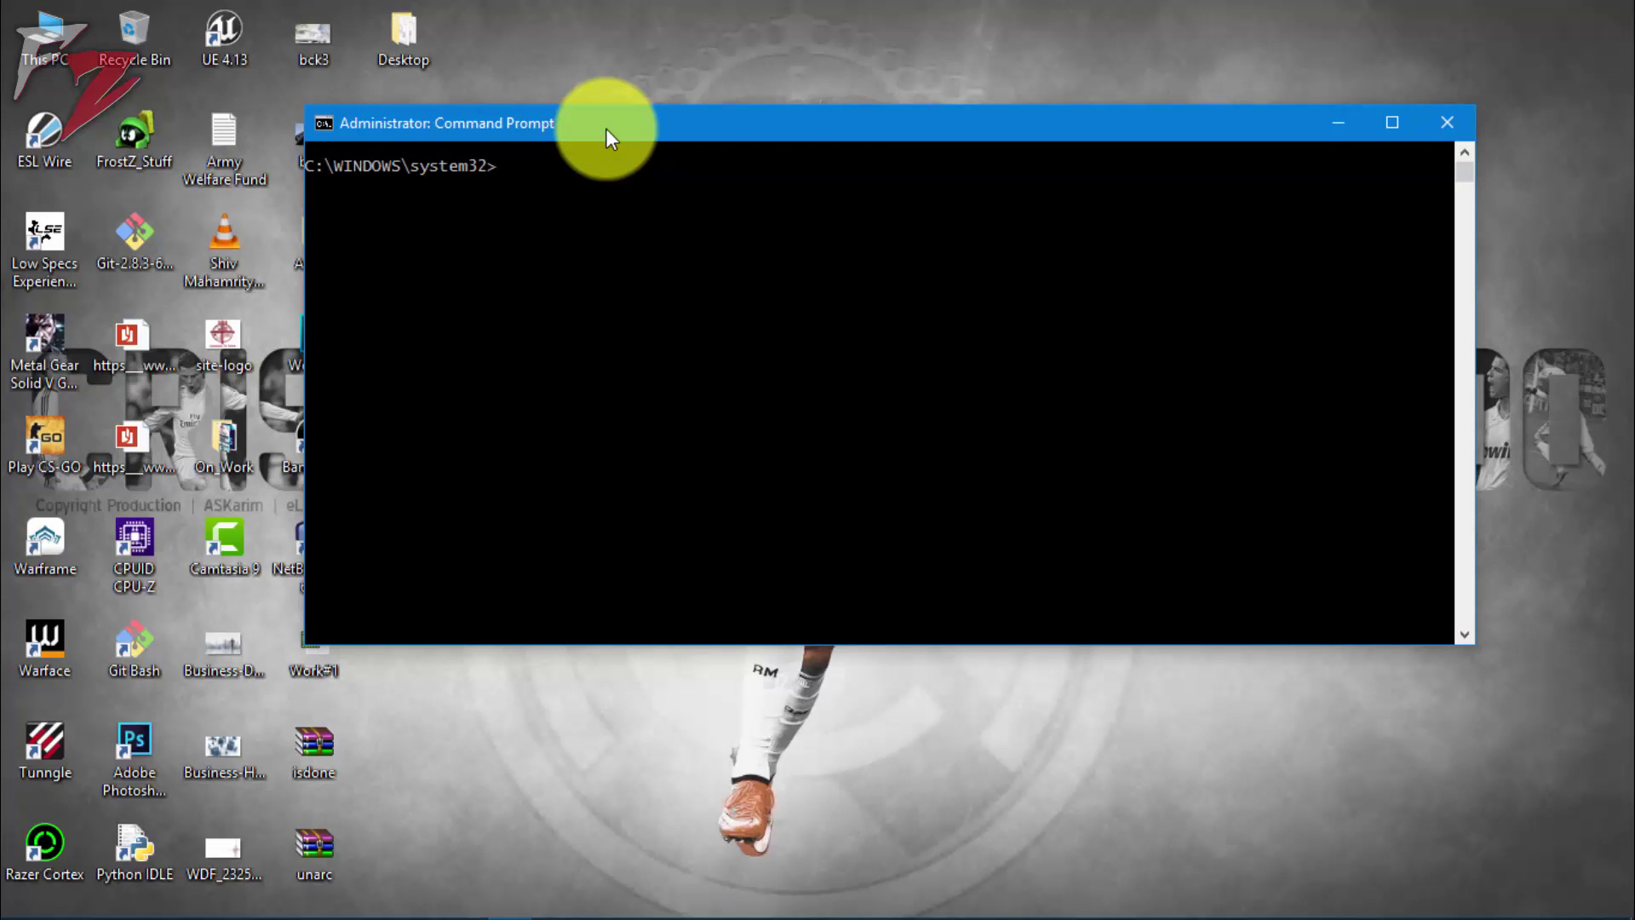
- Run regsvr32 ISDone.dll and dismiss the missing DllRegisterServer error
text(I)
key(BackSpace)
text(regsvr)
text(32 ISDone.dll)
click(598, 162)
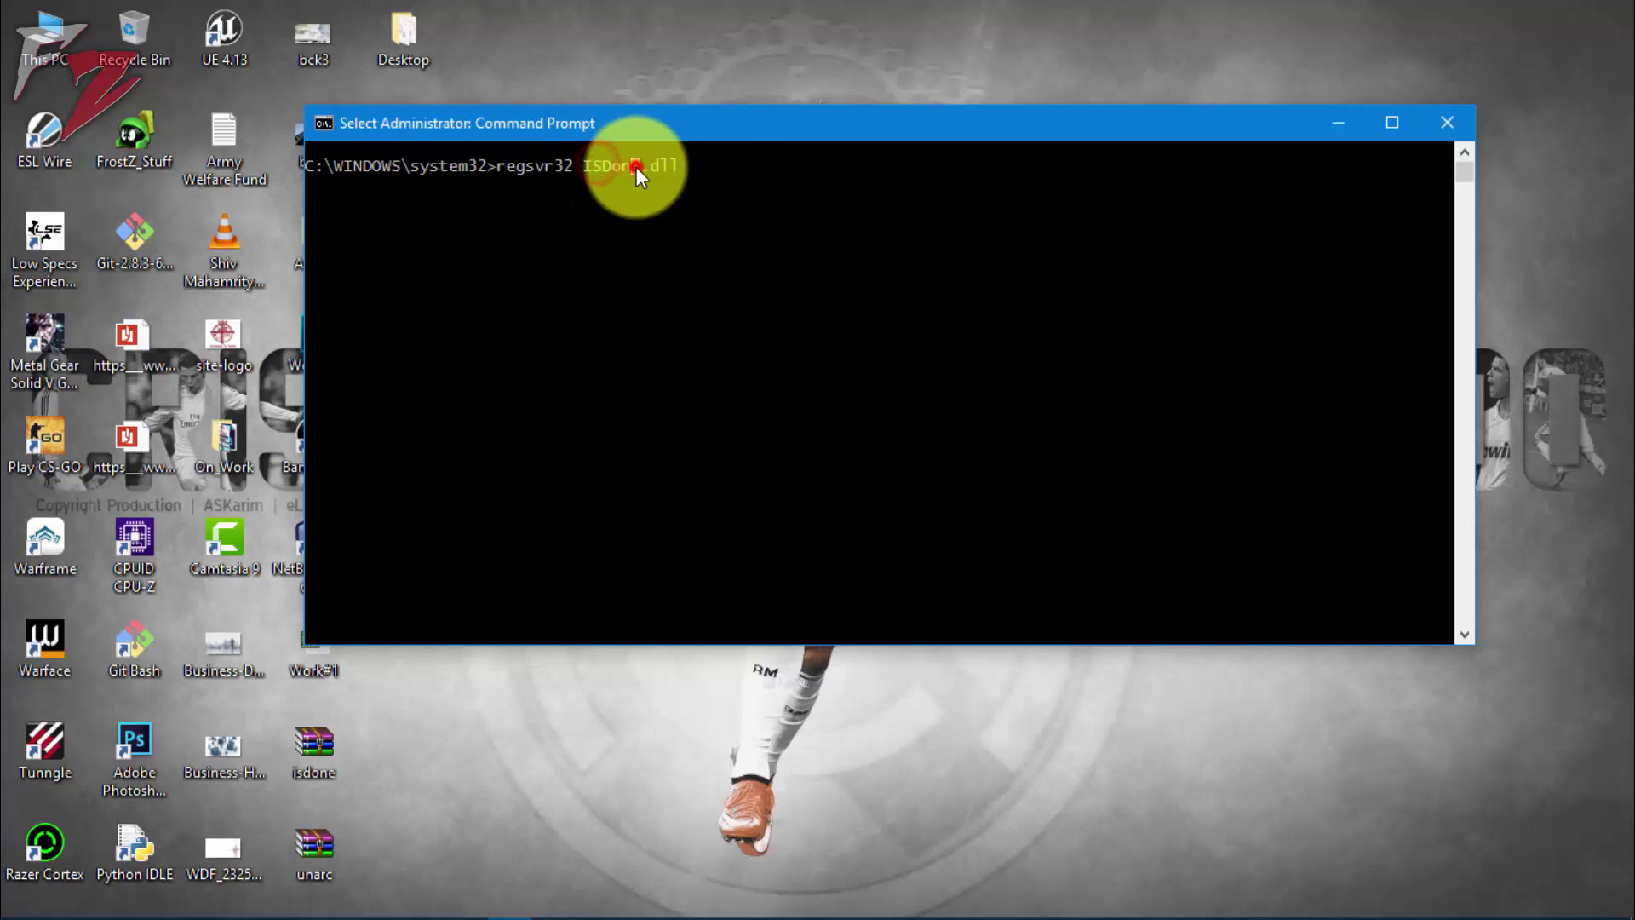
click(637, 167)
key(Return)
key(Return)
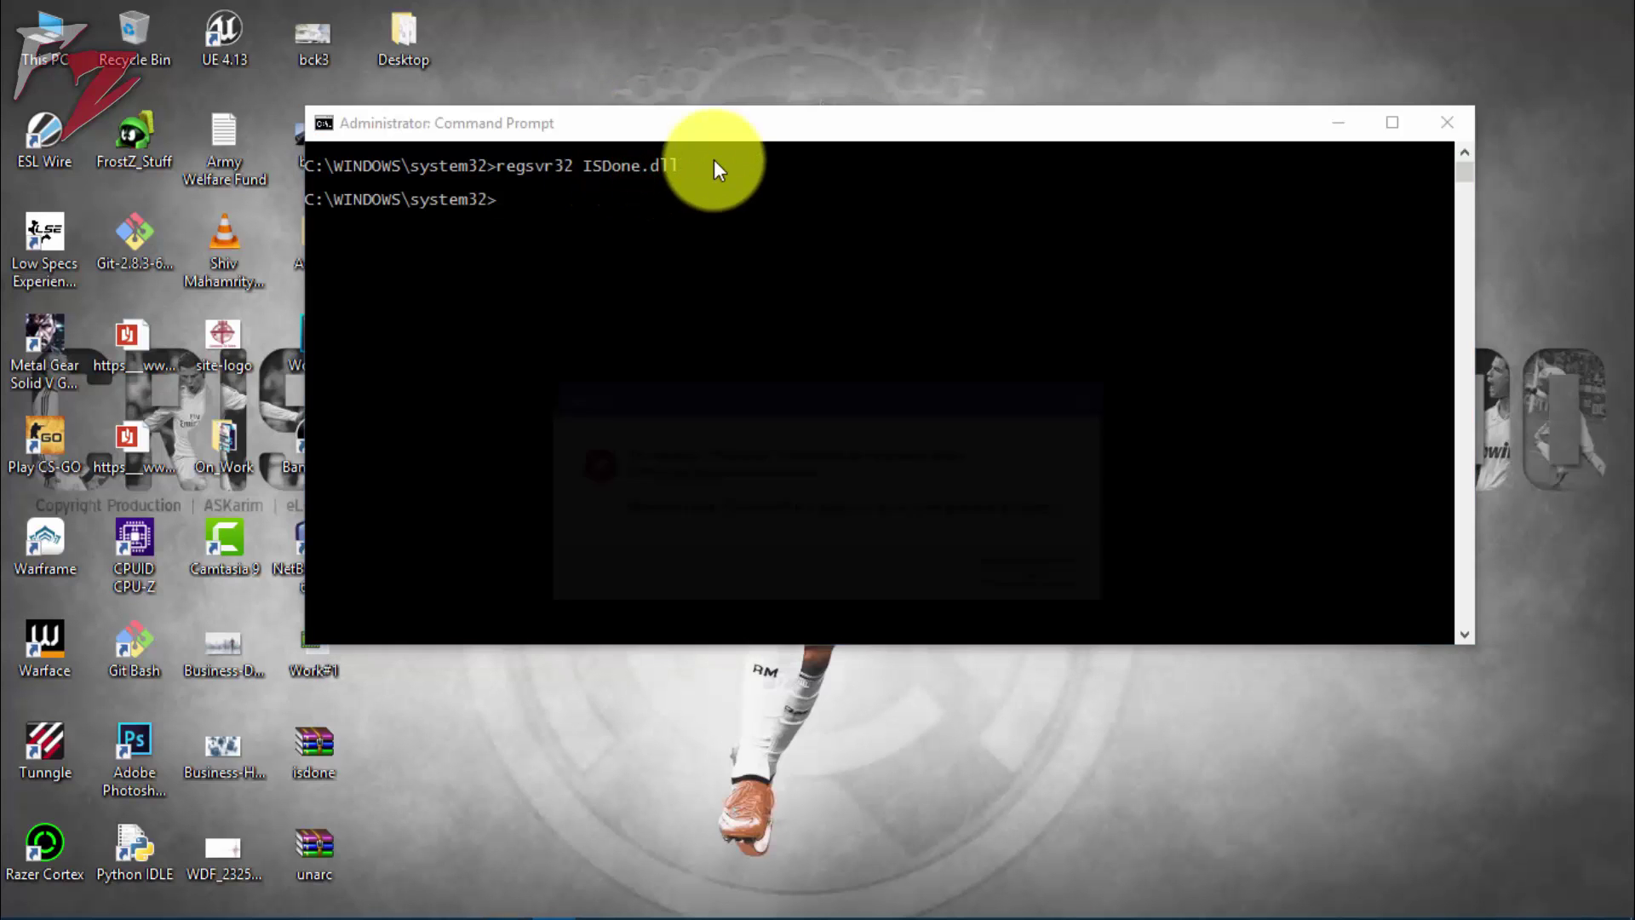
drag(785, 394, 745, 205)
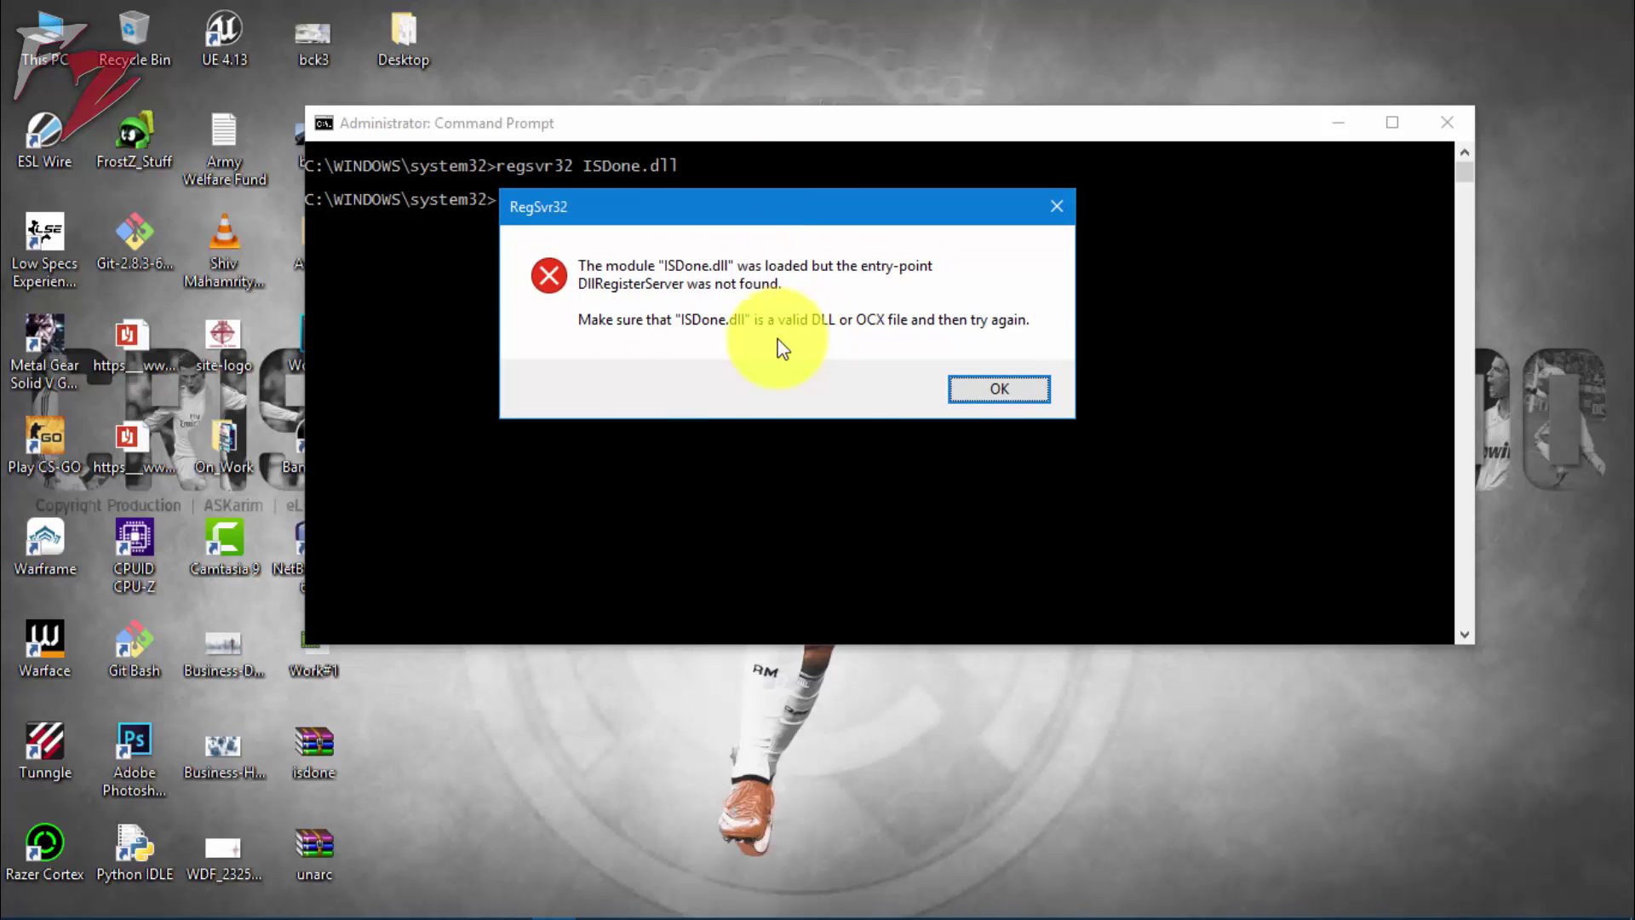
click(985, 390)
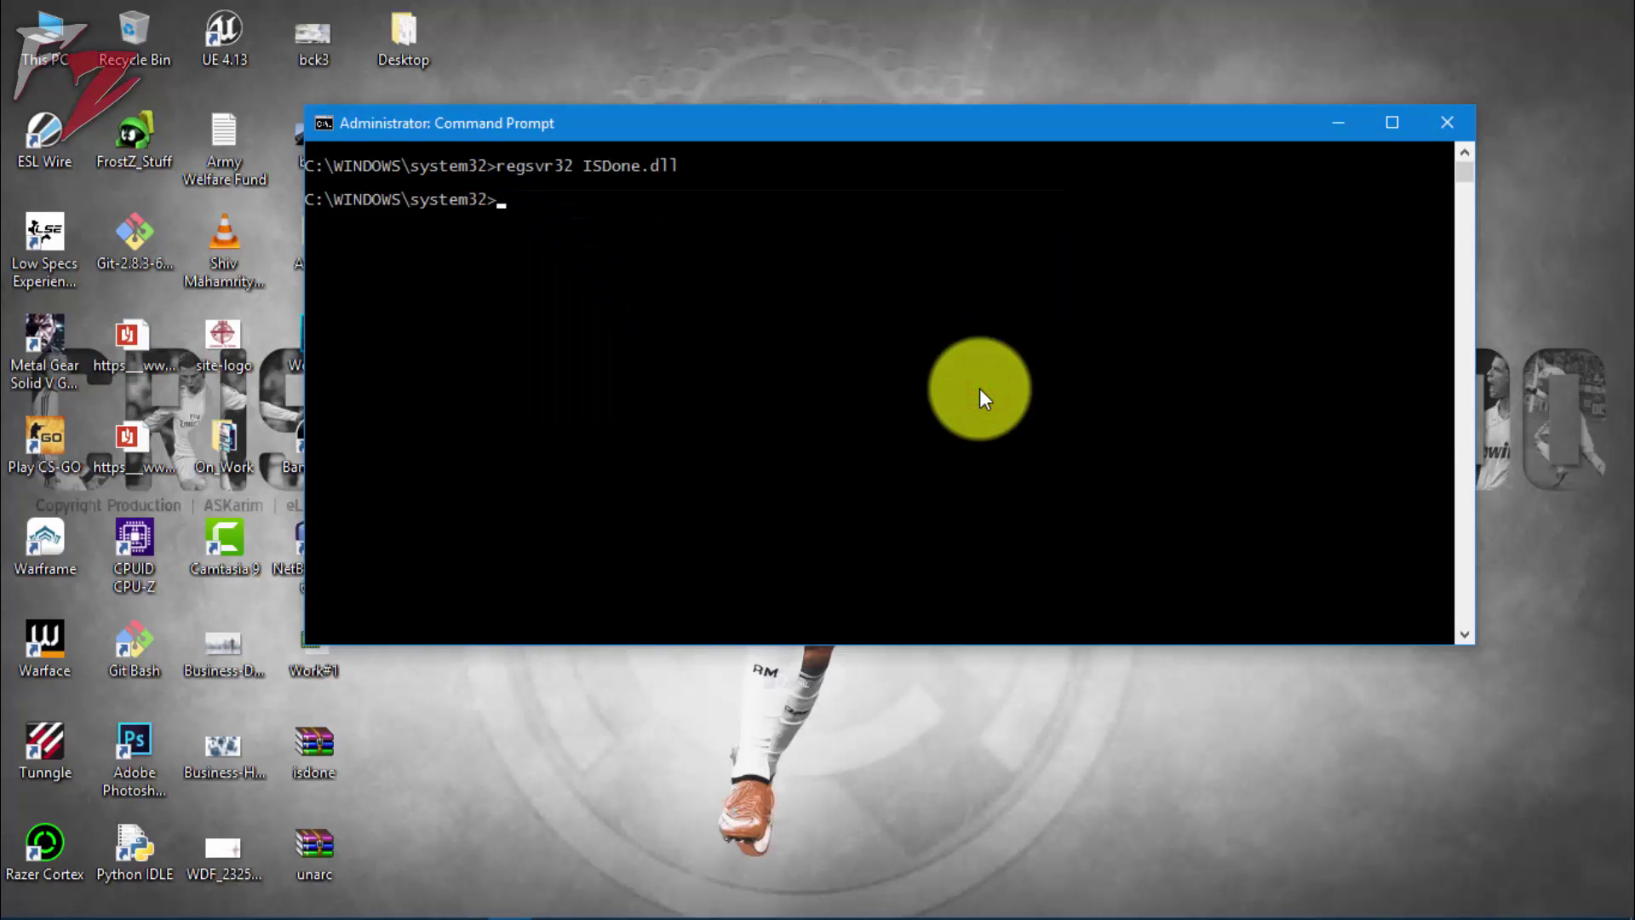
- Run regsvr32 on unarc.dll, dismiss its error message and close the console
key(Up)
key(Return)
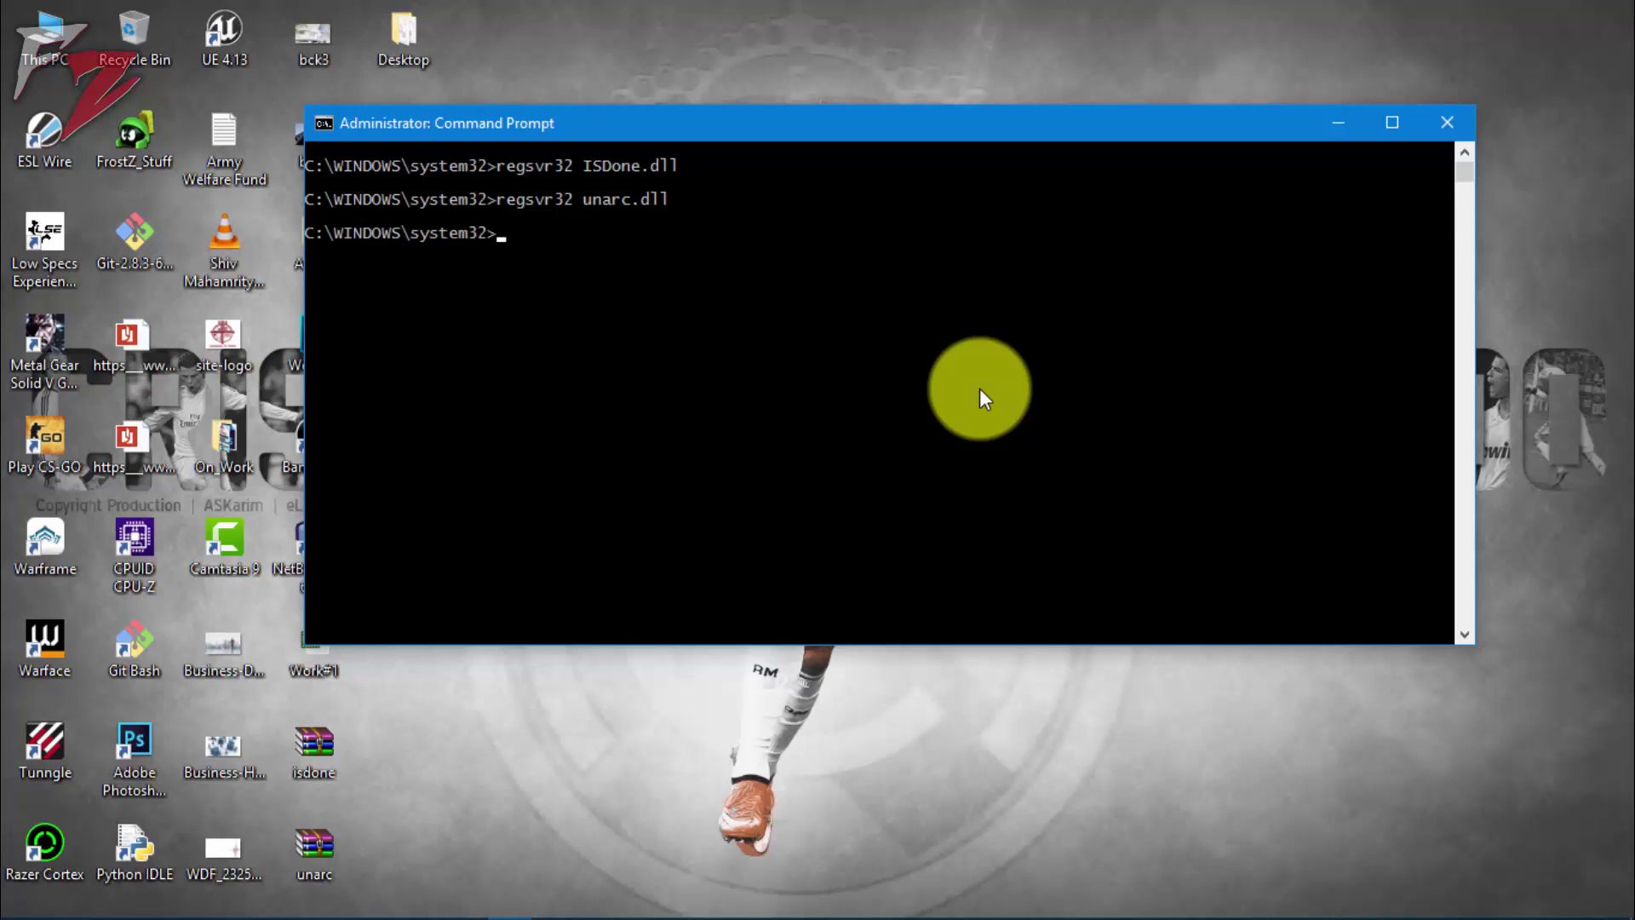
click(1031, 575)
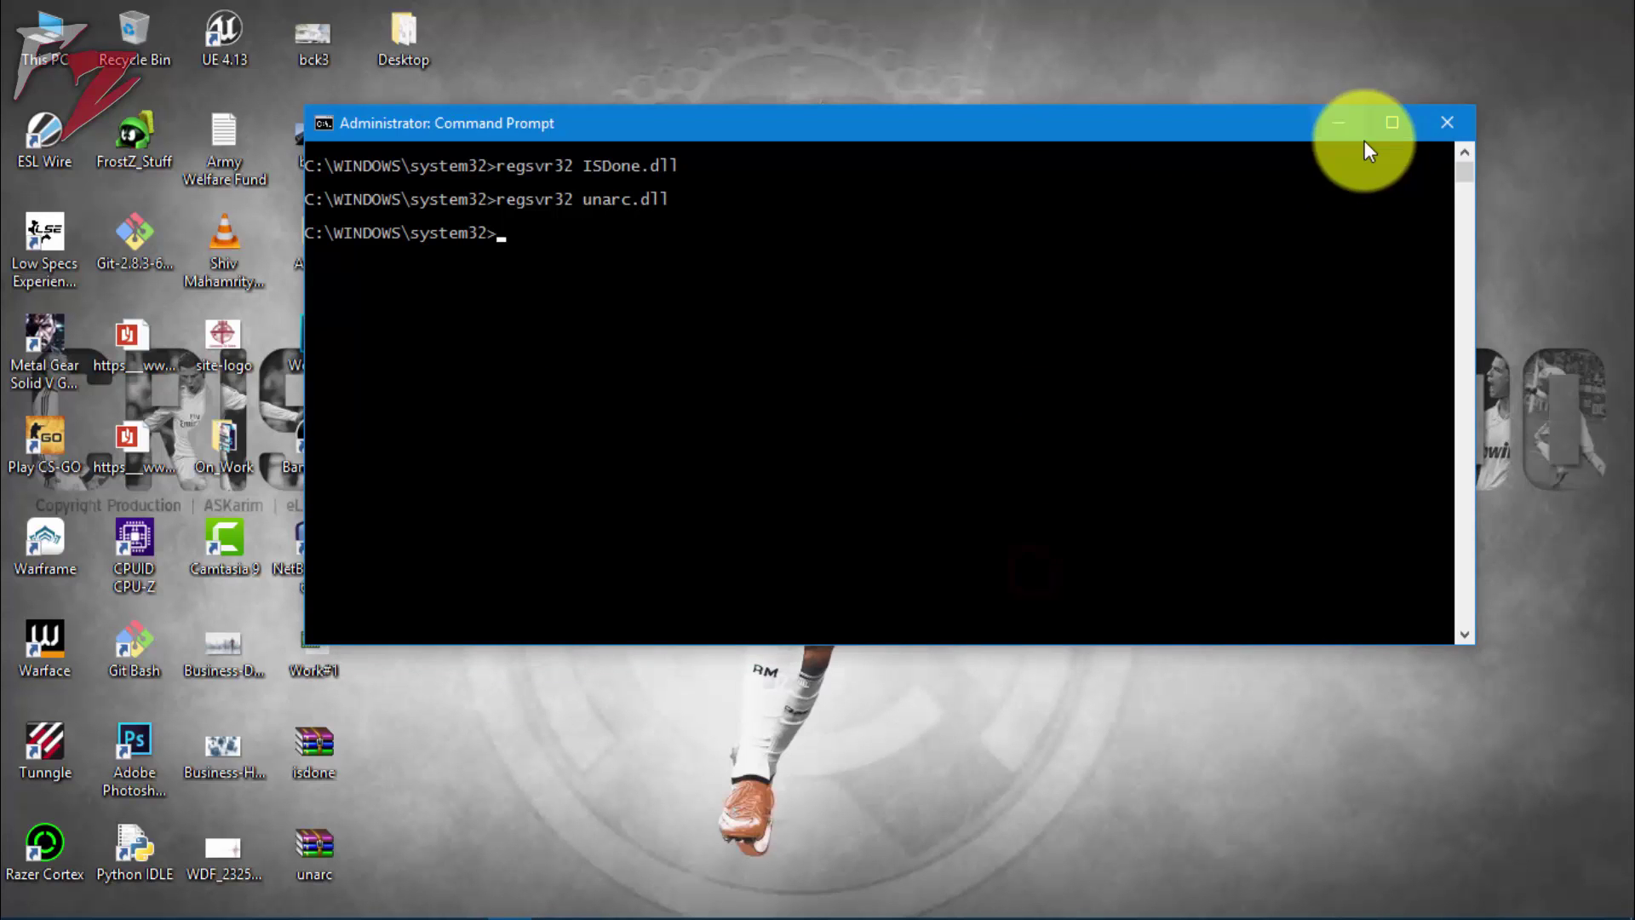
click(1440, 121)
right_click(676, 65)
- Permanently delete the leftover extracted Desktop folder from the desktop
click(806, 149)
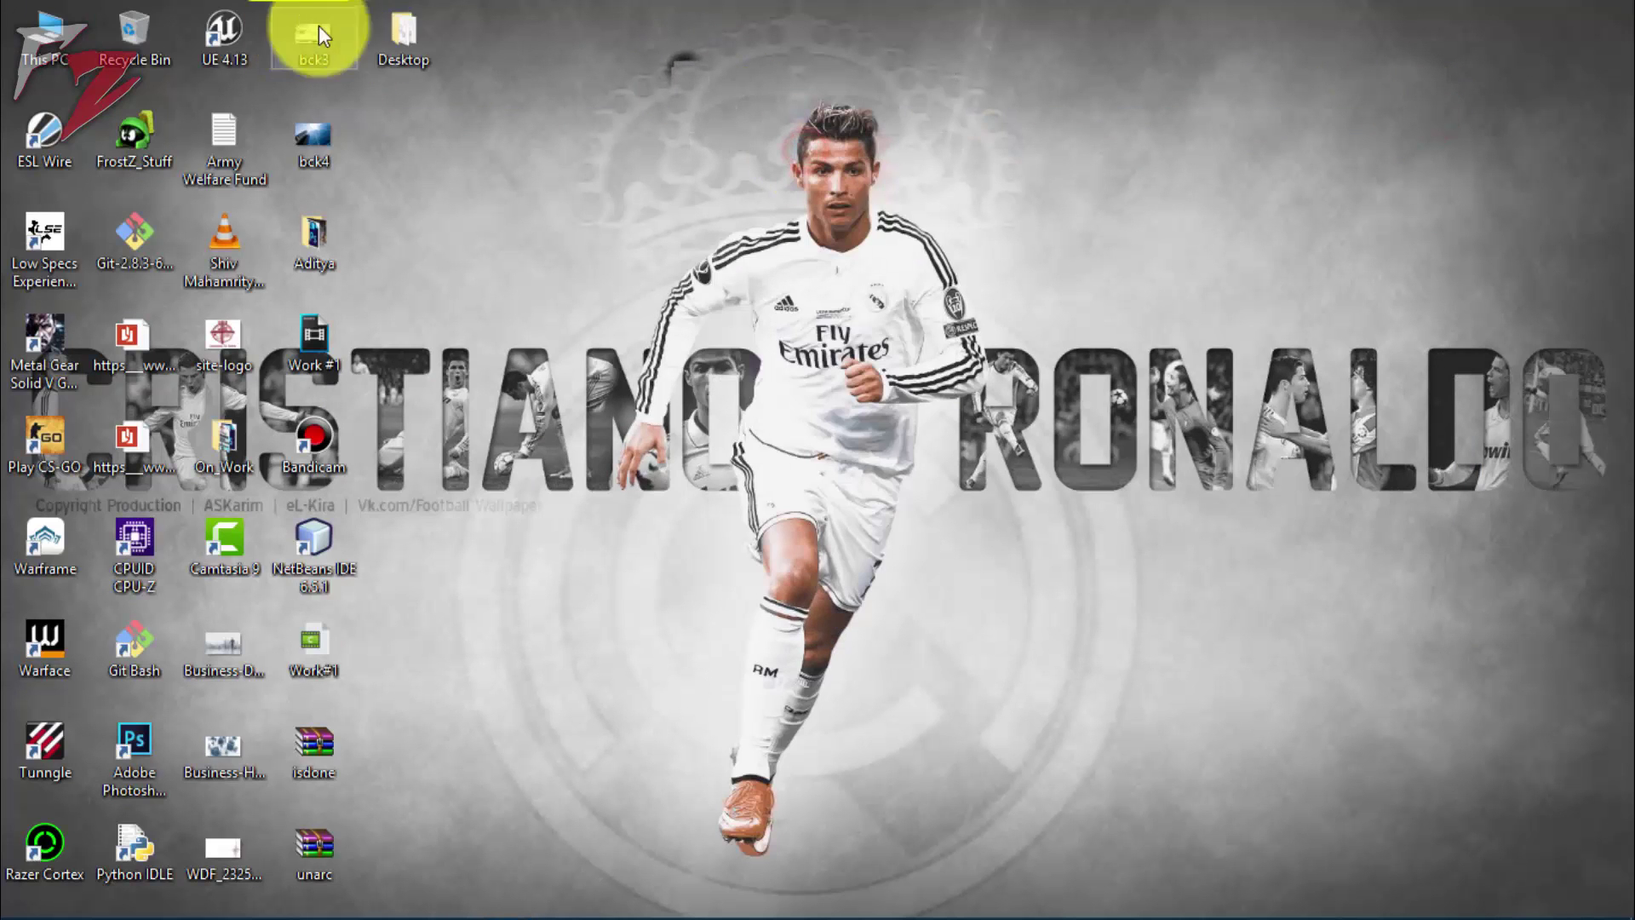
key(Delete)
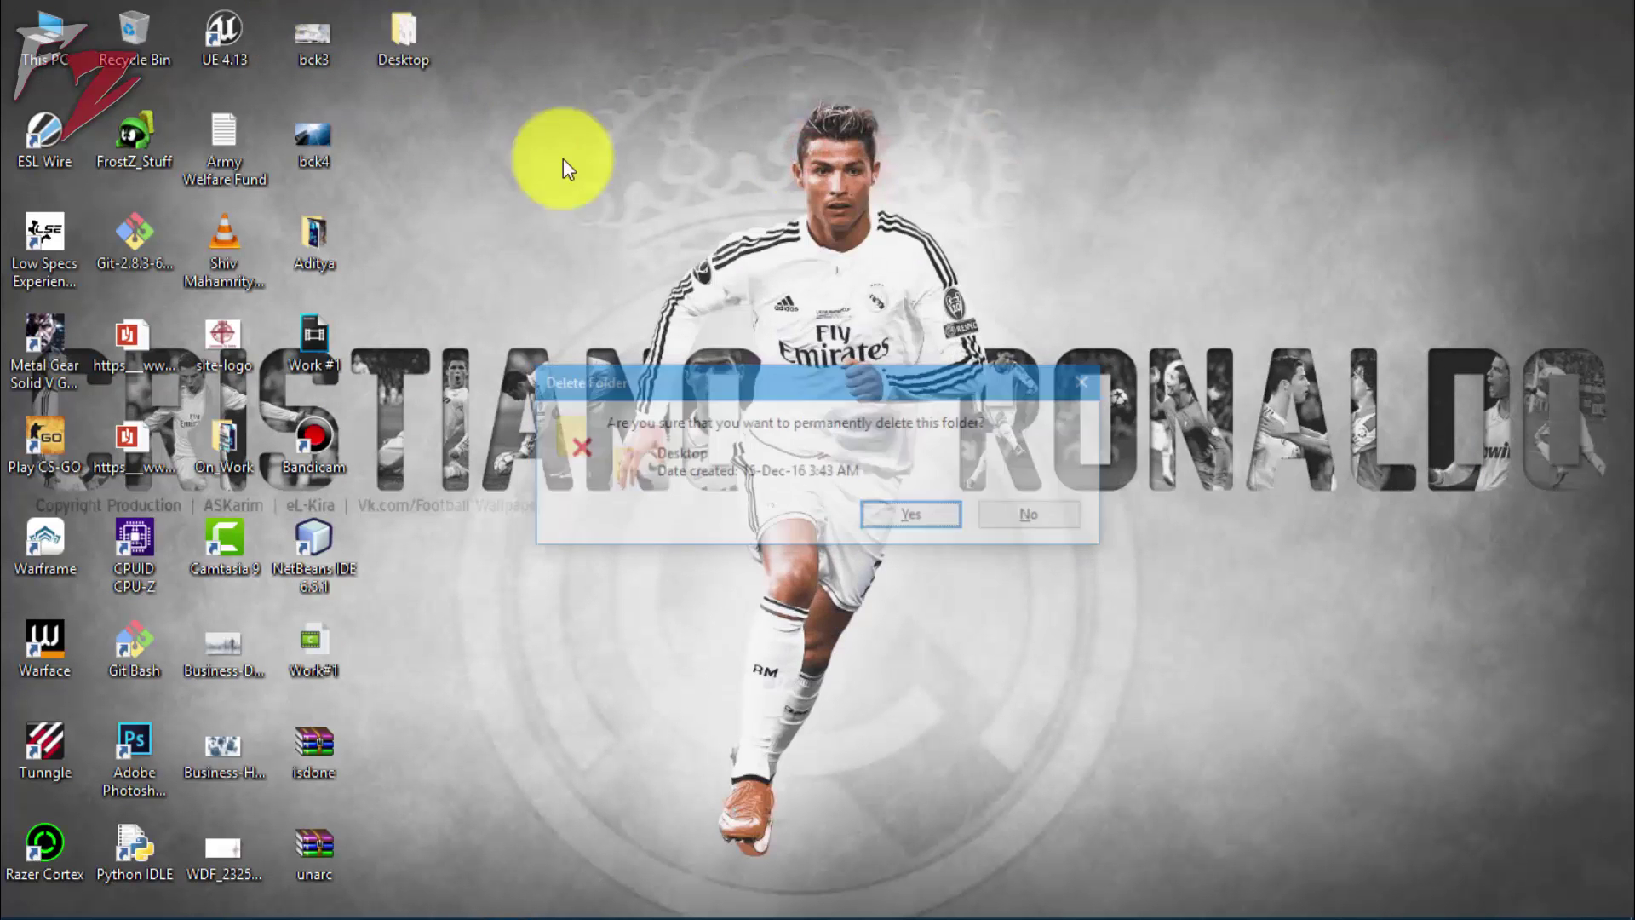
key(Return)
- Permanently delete the isdone and unarc archives from the desktop
drag(436, 845, 303, 763)
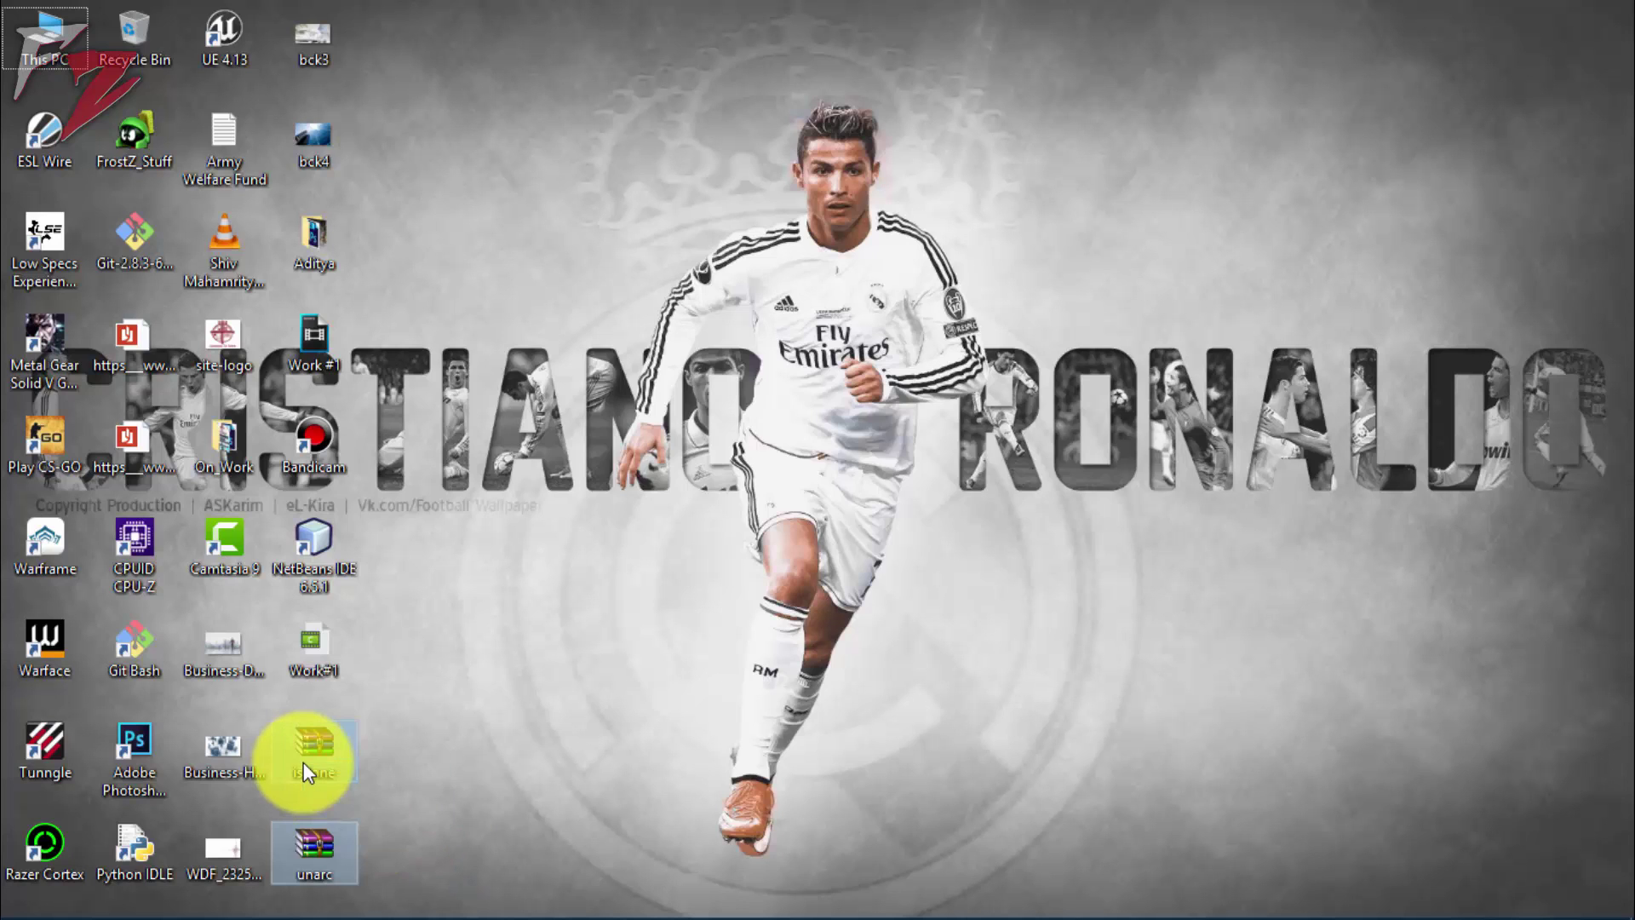
key(Delete)
key(Return)
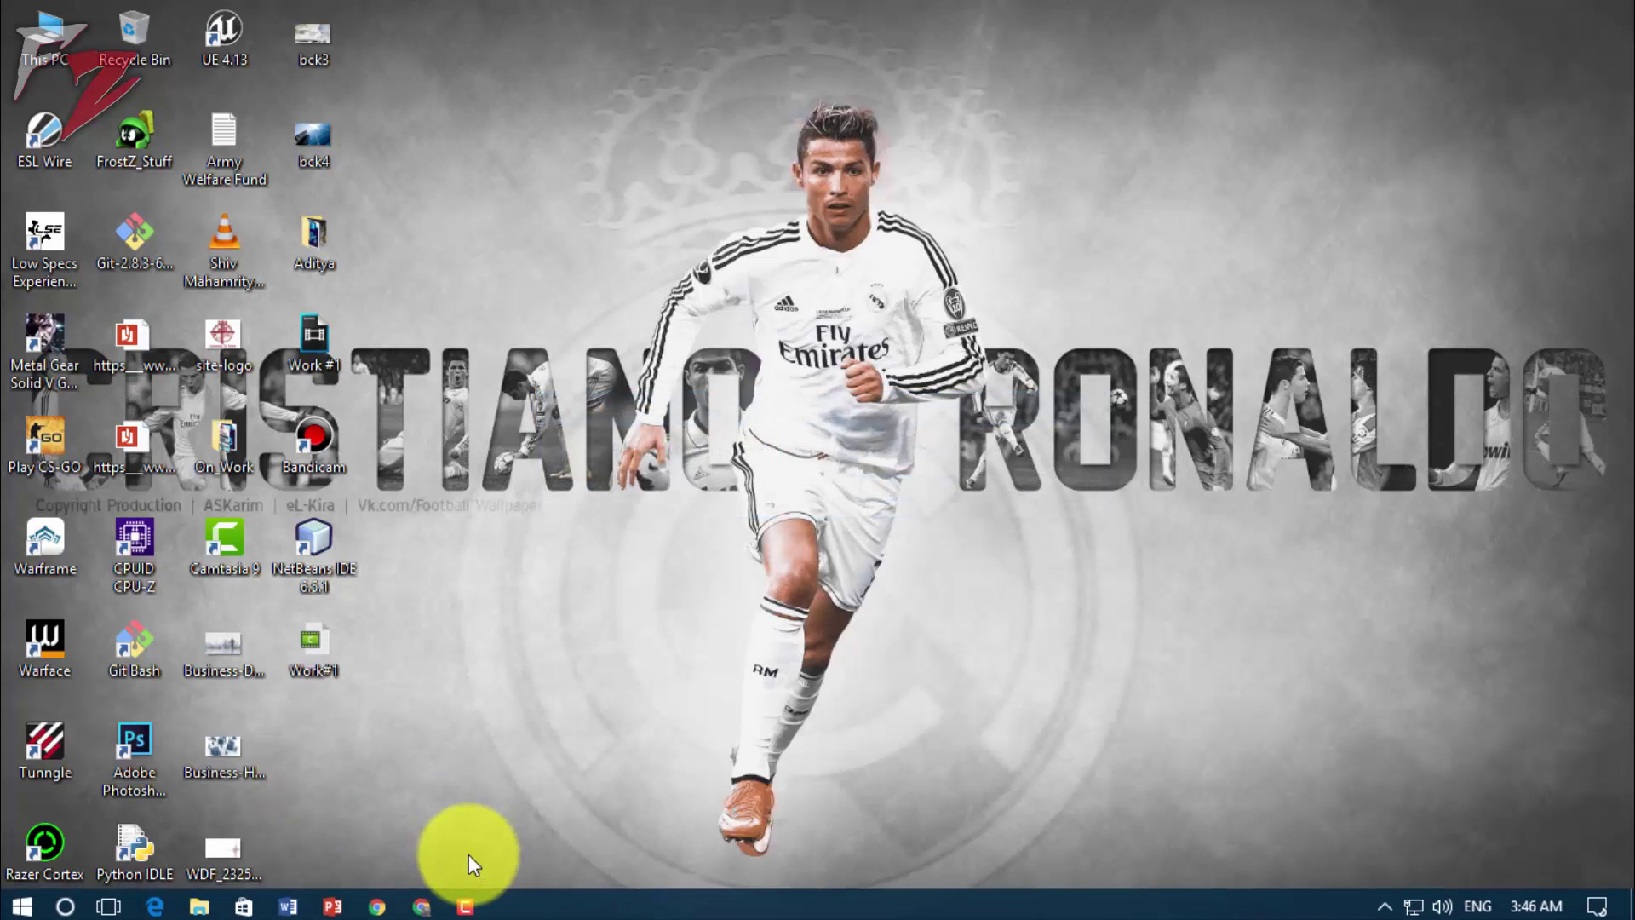